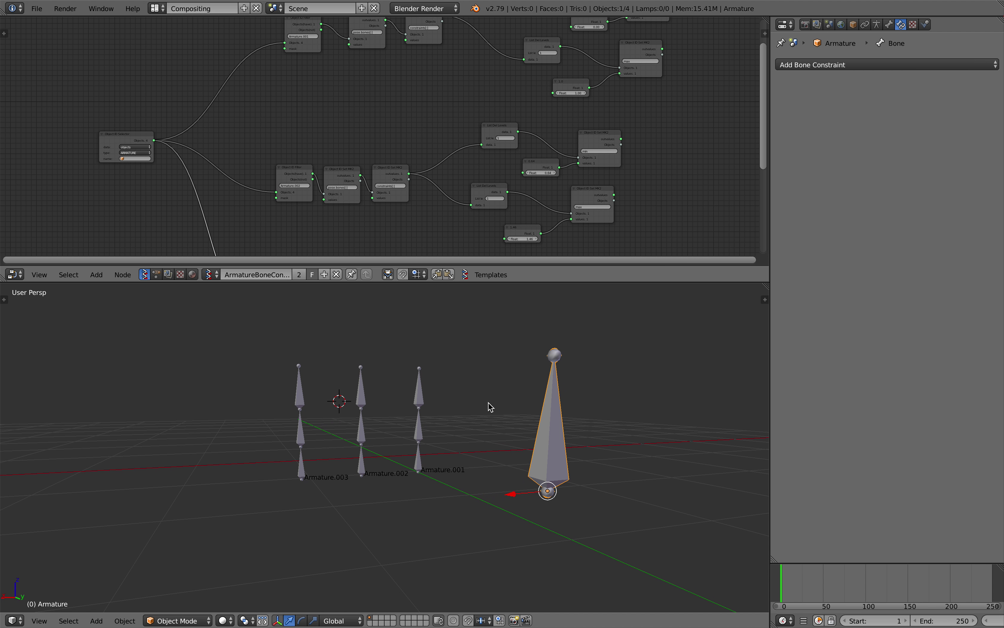
Step: Select Armature.001, Armature.002 and Armature.003 in turn to compare the target ranges of their Action bone constraints
{"action": "scroll", "coordinate": [459, 406], "scroll_direction": "up", "scroll_amount": 1}
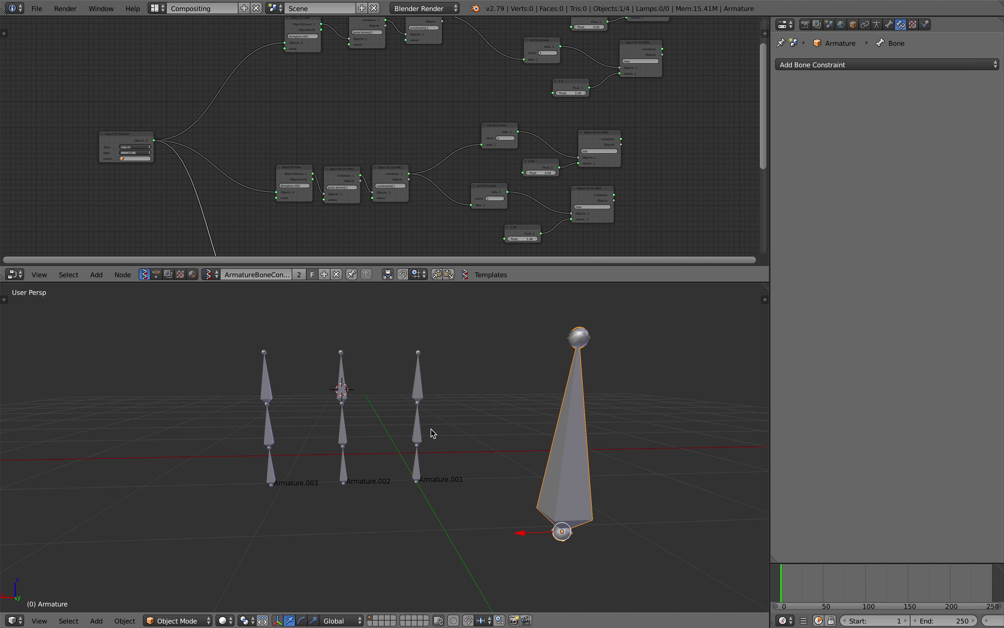
{"action": "right_click", "coordinate": [416, 464]}
{"action": "right_click", "coordinate": [347, 464]}
{"action": "right_click", "coordinate": [286, 462]}
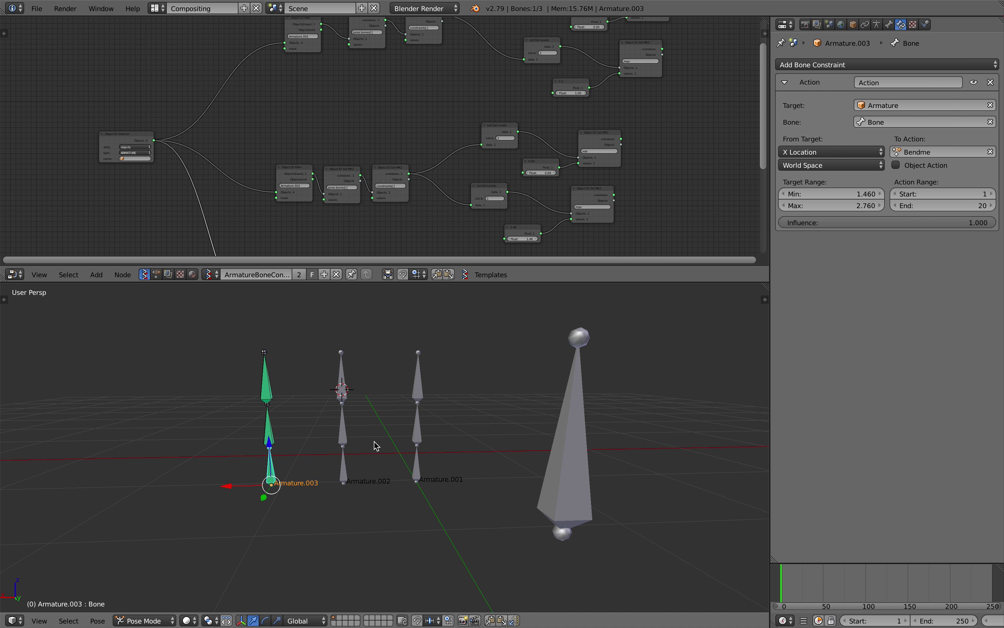
{"action": "middle_click_drag", "start_coordinate": [376, 445], "coordinate": [380, 444]}
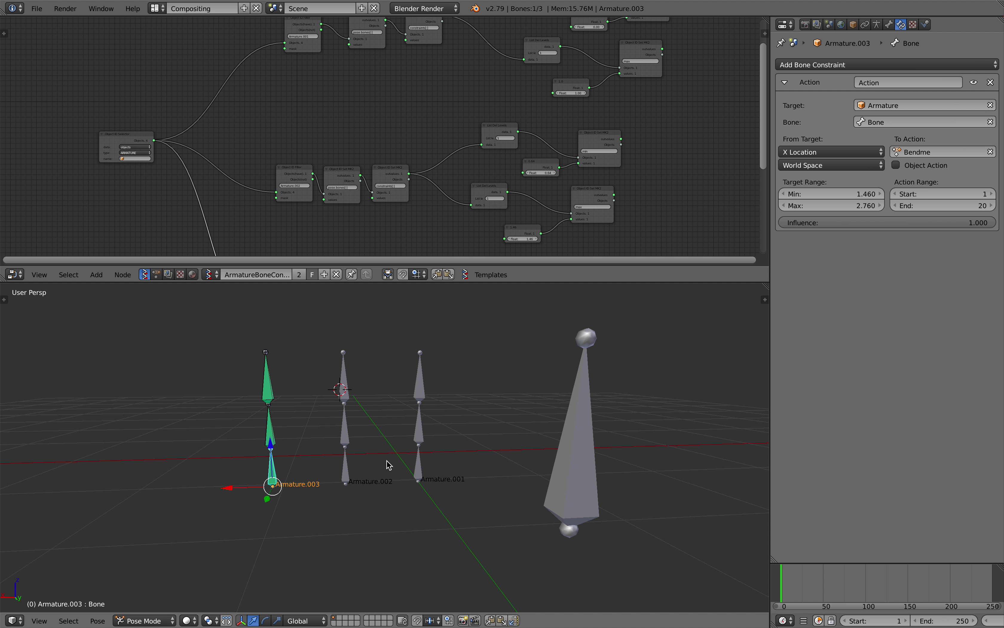
{"action": "right_click", "coordinate": [407, 462]}
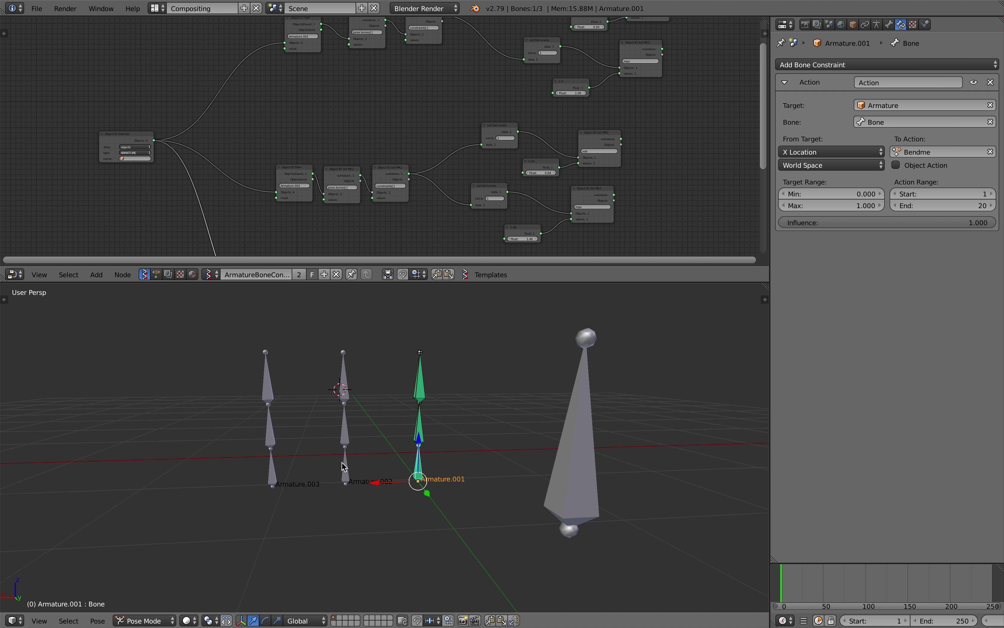
{"action": "right_click", "coordinate": [270, 469]}
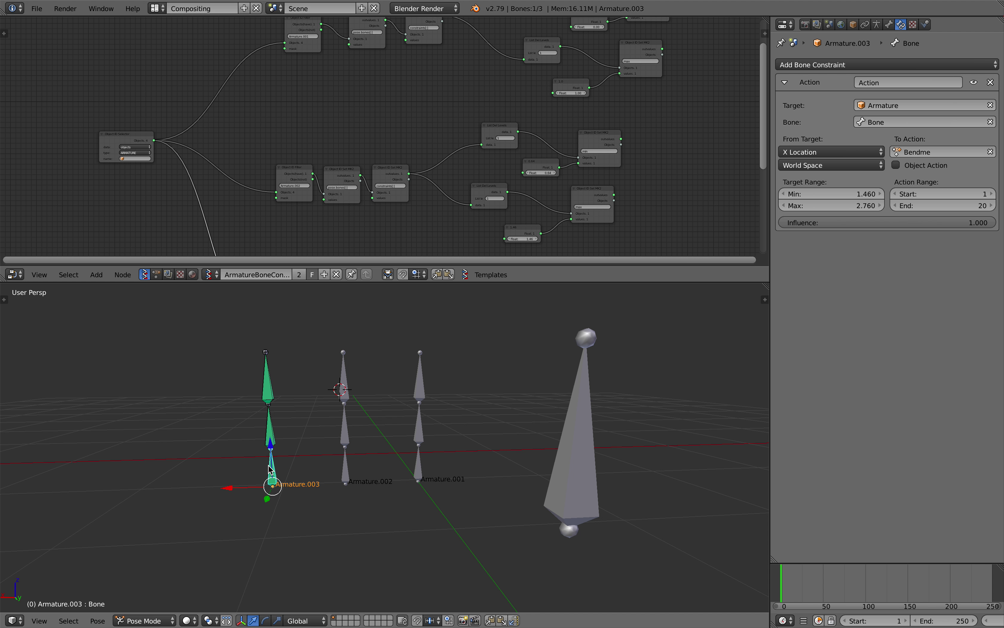
{"action": "right_click", "coordinate": [424, 463]}
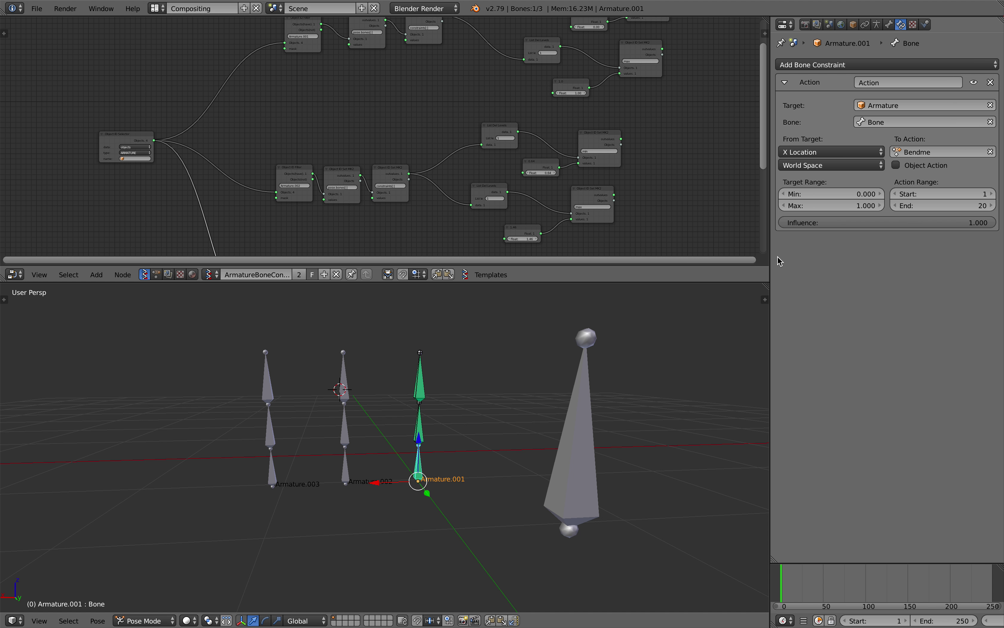
Step: Widen the properties editor and review the Action constraint settings of Armature.002, Armature.003 and Armature.001 again
{"action": "left_click_drag", "start_coordinate": [771, 258], "coordinate": [740, 258]}
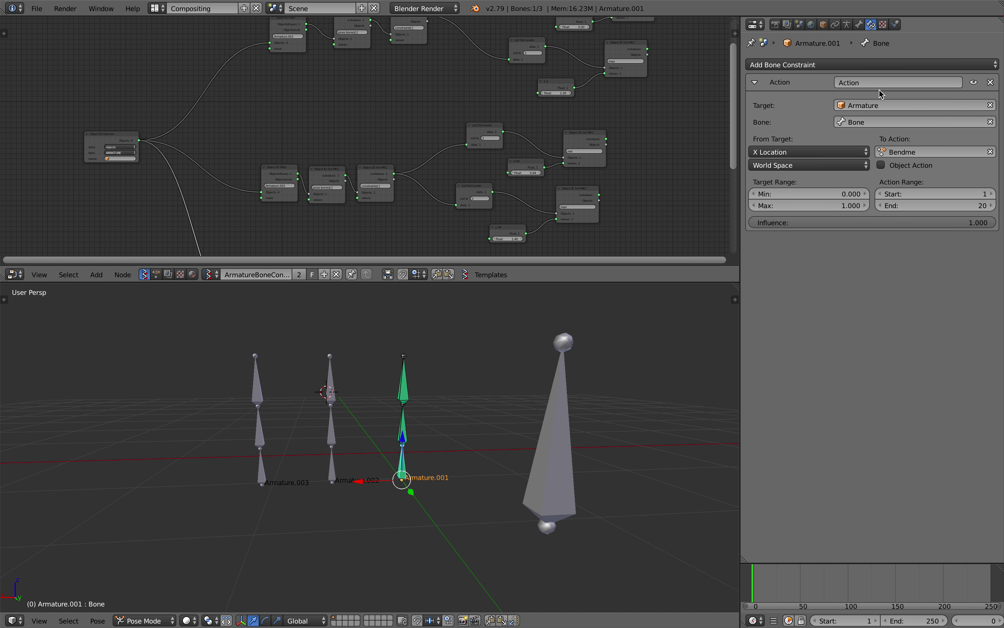
{"action": "key", "text": "ctrl+Tab"}
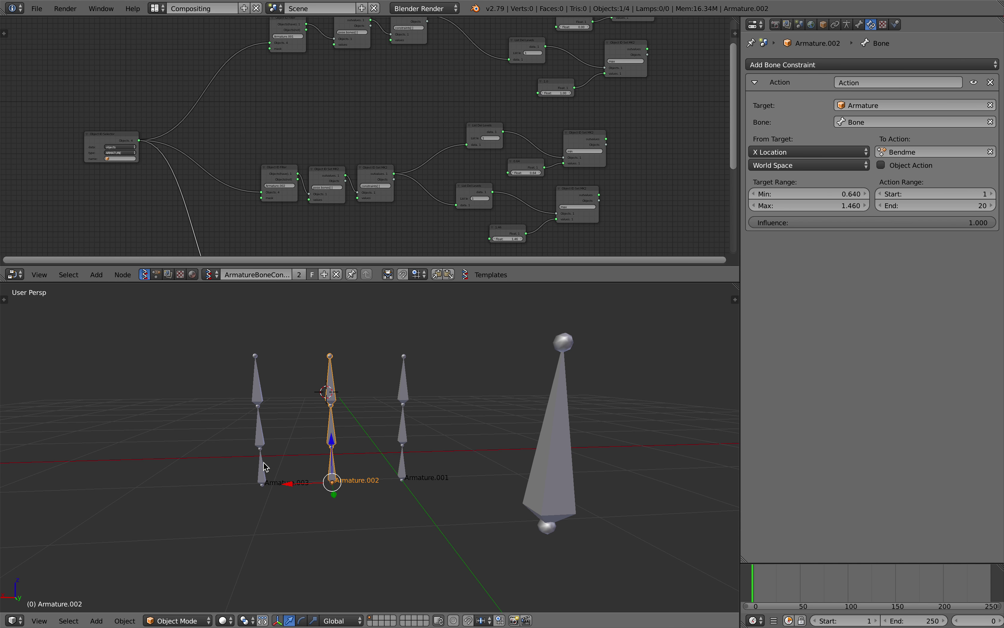
{"action": "left_click", "coordinate": [262, 463]}
{"action": "key", "text": "ctrl+Tab"}
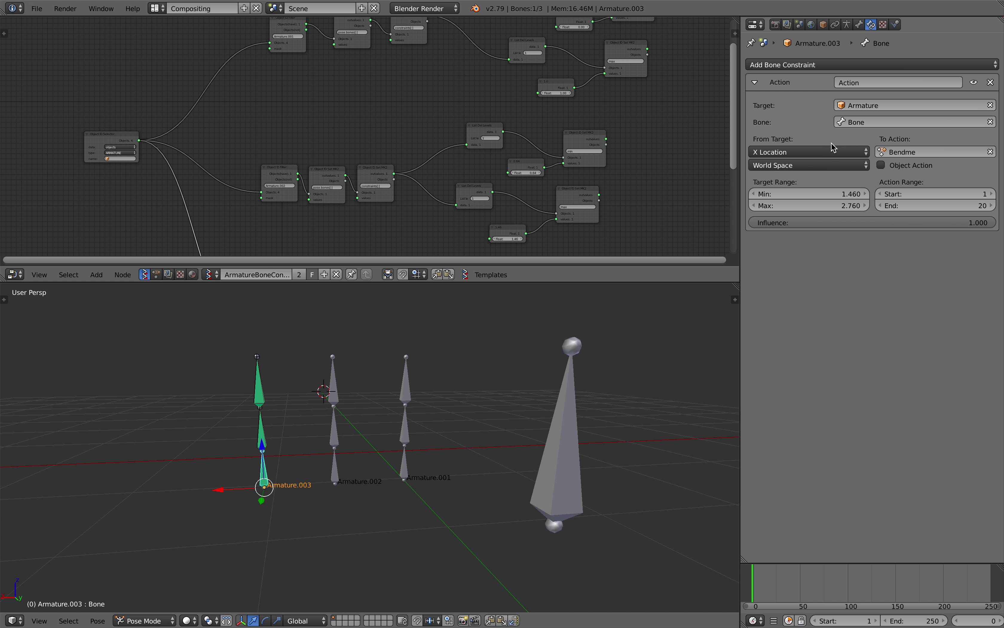
{"action": "middle_click_drag", "start_coordinate": [463, 412], "coordinate": [474, 412]}
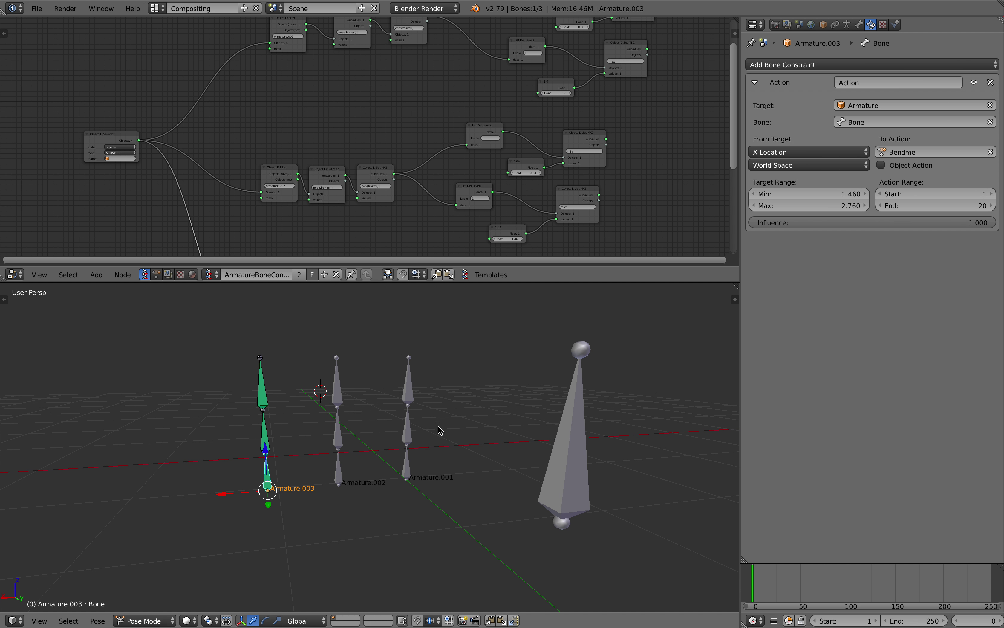
{"action": "right_click", "coordinate": [407, 463]}
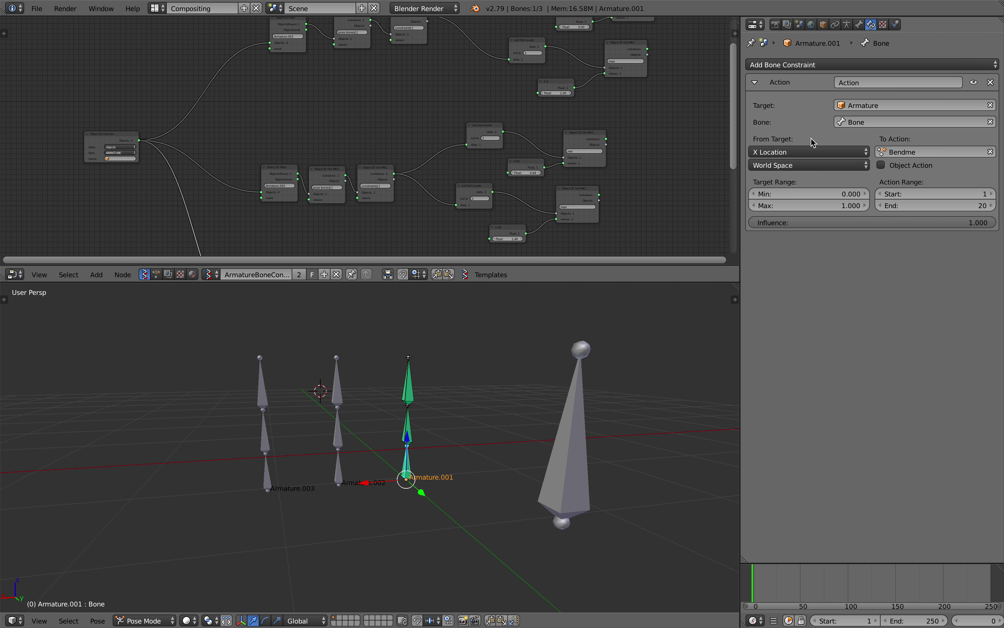
{"action": "left_click_drag", "start_coordinate": [740, 150], "coordinate": [728, 149]}
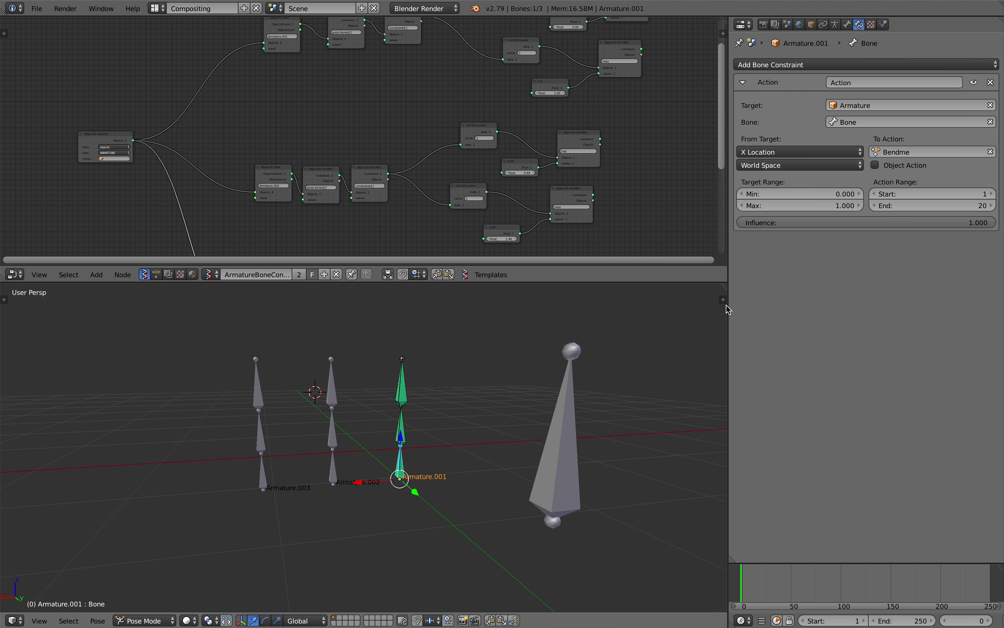
{"action": "middle_click_drag", "start_coordinate": [556, 440], "coordinate": [546, 441]}
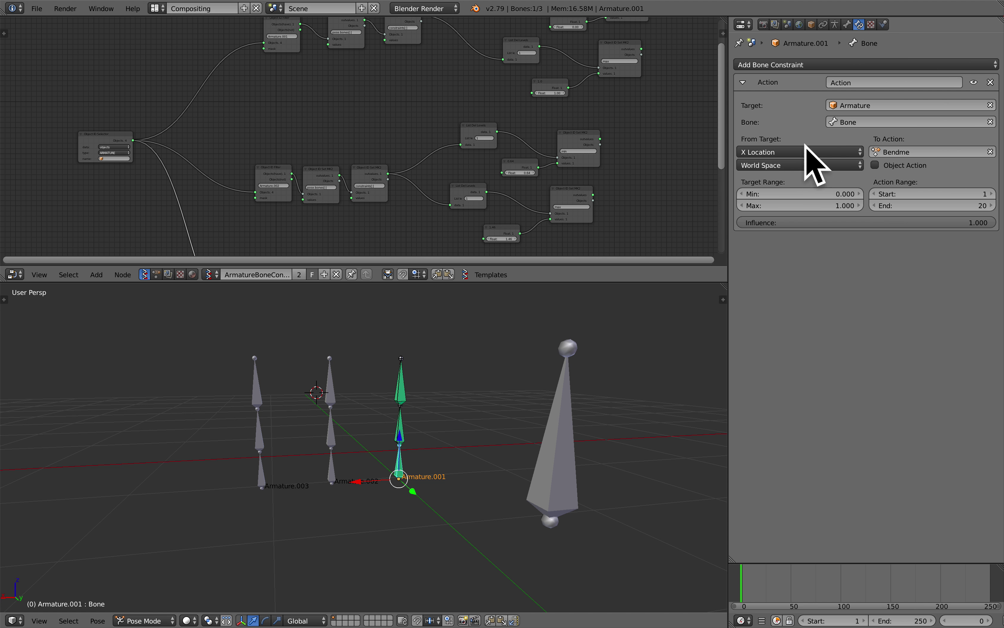
Step: Switch from Pose Mode to Object Mode, checking the Action constraints of Armature.002 and Armature.003
{"action": "left_click", "coordinate": [186, 621]}
{"action": "left_click", "coordinate": [164, 620]}
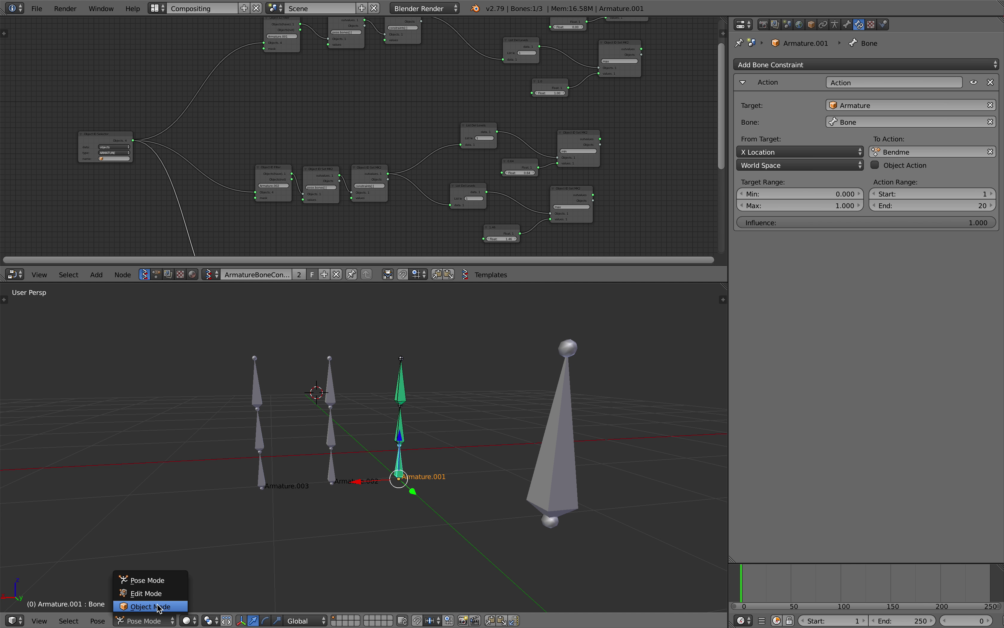
{"action": "left_click", "coordinate": [159, 608]}
{"action": "right_click", "coordinate": [337, 476]}
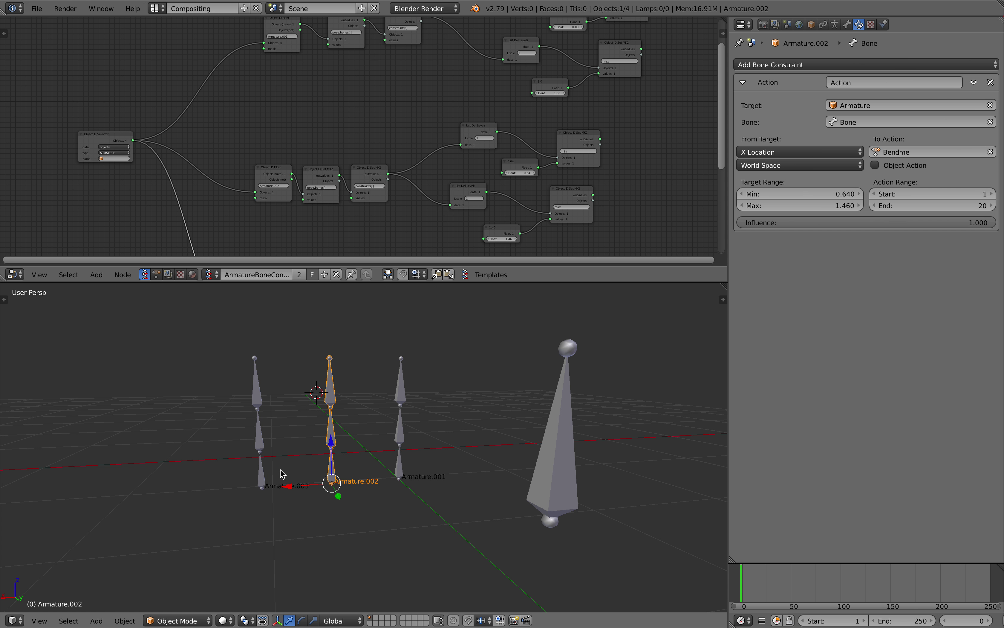
{"action": "right_click", "coordinate": [271, 473]}
{"action": "key", "text": "ctrl+Tab"}
{"action": "left_click", "coordinate": [174, 620]}
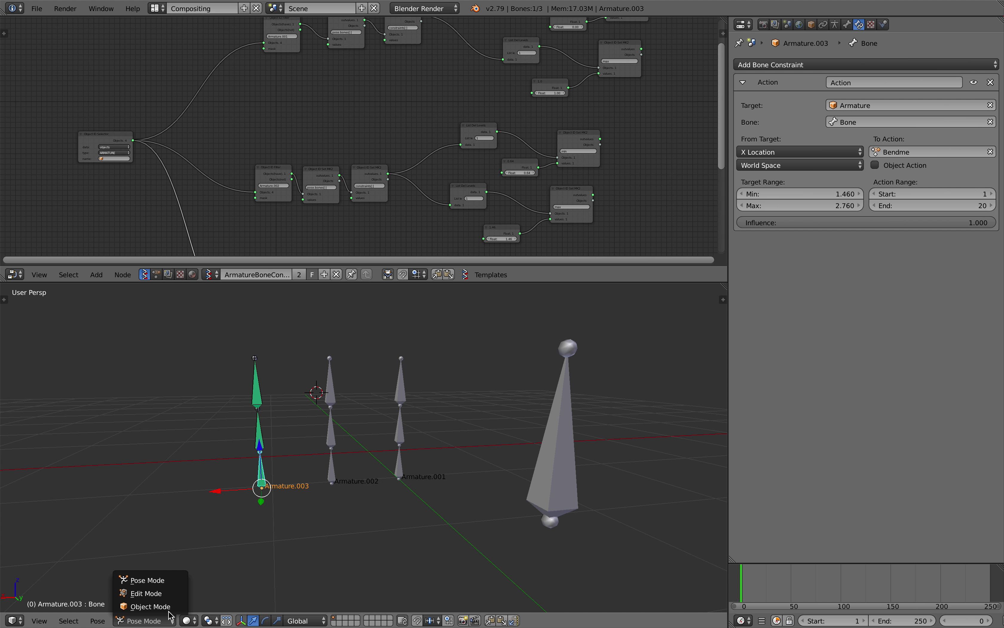
{"action": "left_click", "coordinate": [160, 607]}
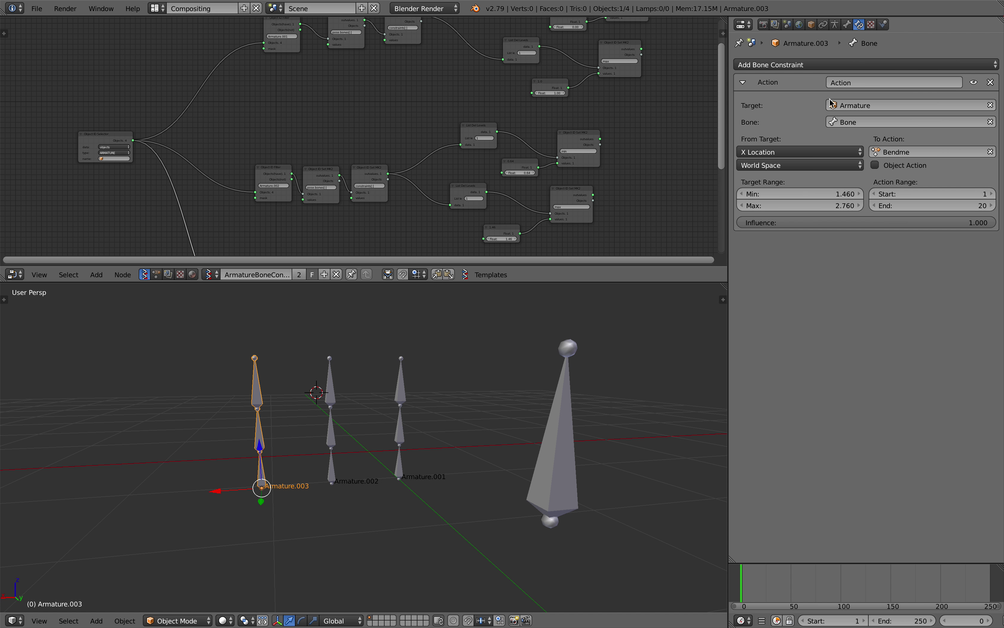
Step: Check the Action constraints of Armature.001 and Armature.002, and make the large single-bone Armature the active selection
{"action": "scroll", "coordinate": [511, 395], "scroll_direction": "down", "scroll_amount": 2}
{"action": "right_click", "coordinate": [391, 456]}
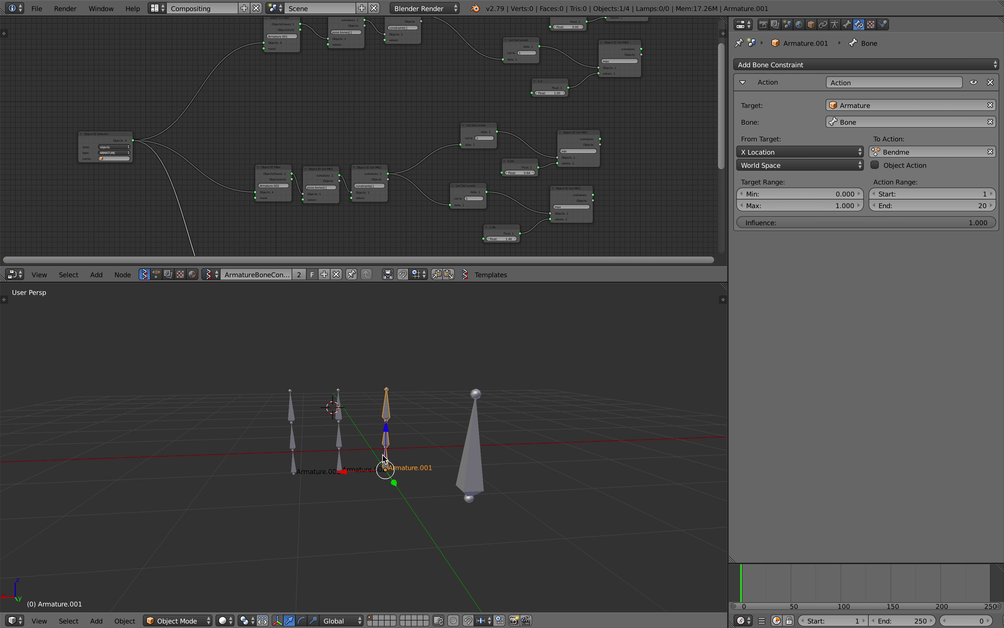
{"action": "scroll", "coordinate": [396, 457], "scroll_direction": "up", "scroll_amount": 2}
{"action": "right_click", "coordinate": [327, 472]}
{"action": "right_click", "coordinate": [525, 472]}
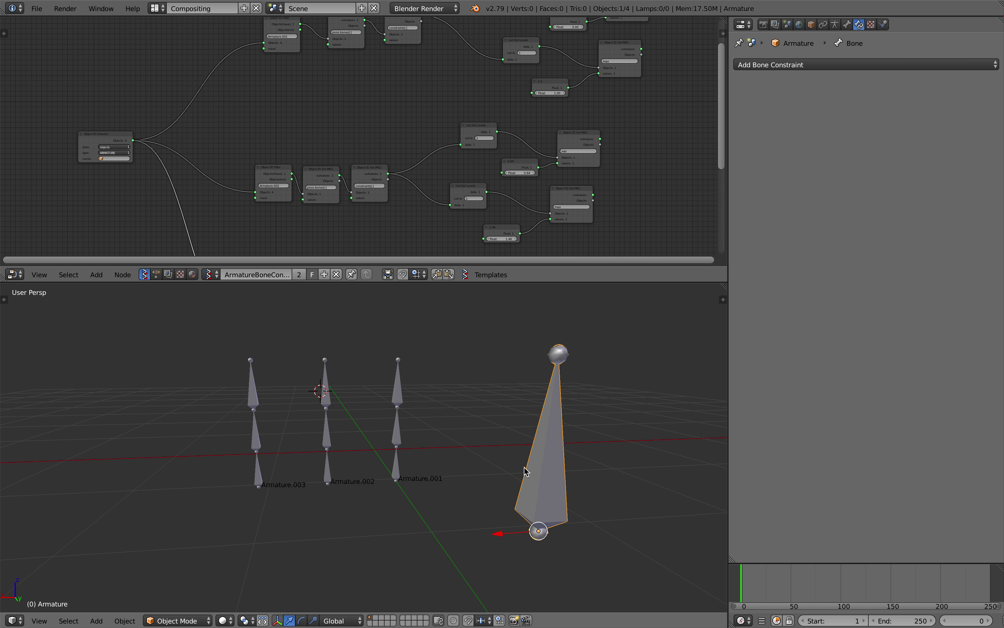
Step: Enlarge the node editor over the 3D view so that all three armature branches of the node tree fit
{"action": "scroll", "coordinate": [349, 174], "scroll_direction": "down", "scroll_amount": 3}
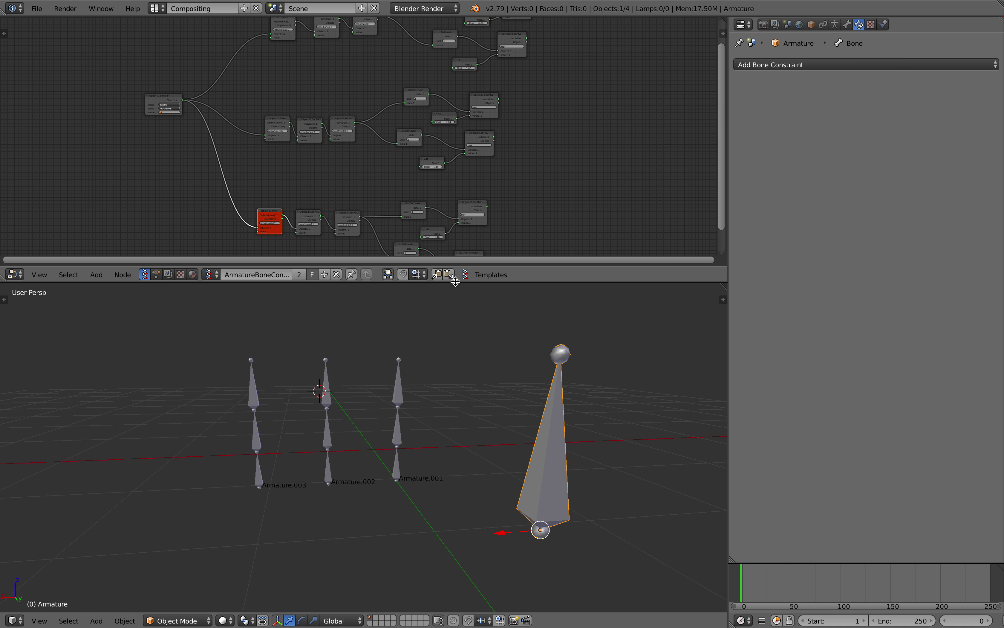
{"action": "left_click_drag", "start_coordinate": [456, 283], "coordinate": [456, 384]}
{"action": "scroll", "coordinate": [325, 233], "scroll_direction": "up", "scroll_amount": 1}
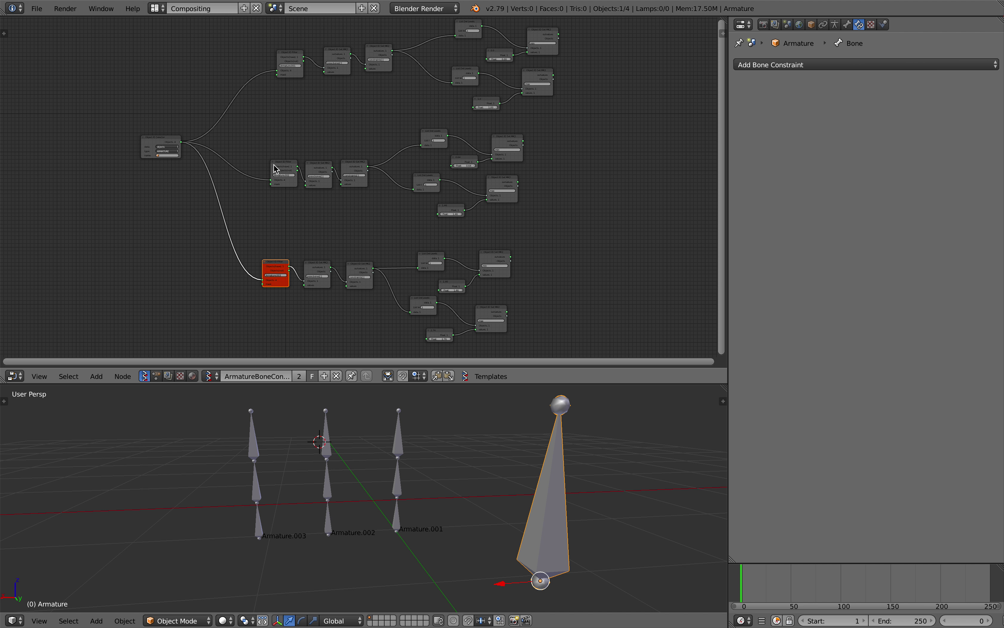
Step: Examine the Object ID Selector node that gathers the scene's armature objects
{"action": "middle_click_drag", "start_coordinate": [275, 168], "coordinate": [410, 227], "text": "ctrl"}
{"action": "left_click_drag", "start_coordinate": [273, 129], "coordinate": [254, 131]}
{"action": "middle_click_drag", "start_coordinate": [268, 129], "coordinate": [272, 157]}
{"action": "scroll", "coordinate": [266, 149], "scroll_direction": "up", "scroll_amount": 4}
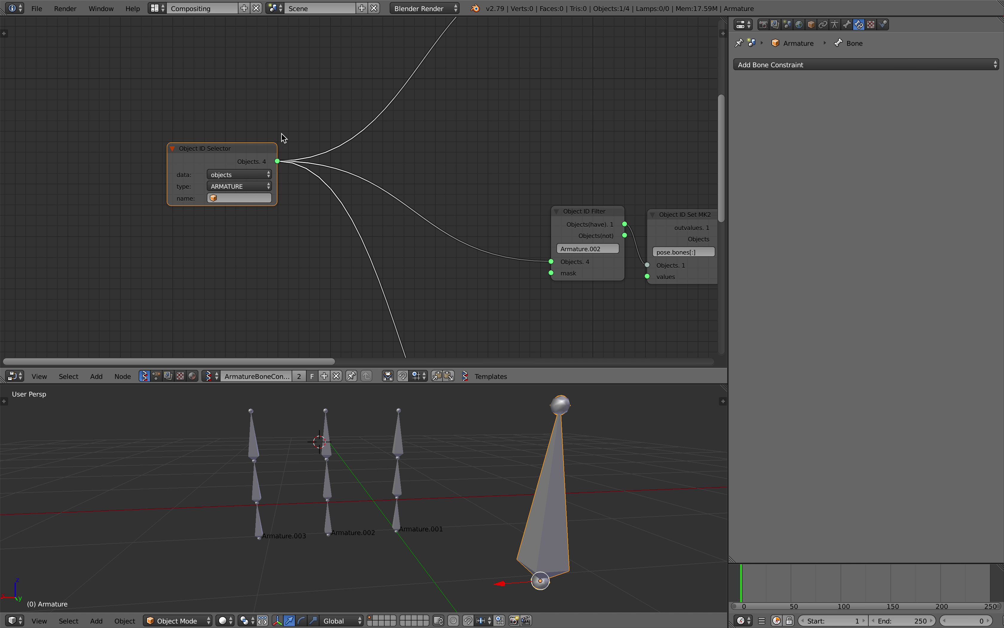
{"action": "scroll", "coordinate": [192, 158], "scroll_direction": "up", "scroll_amount": 1}
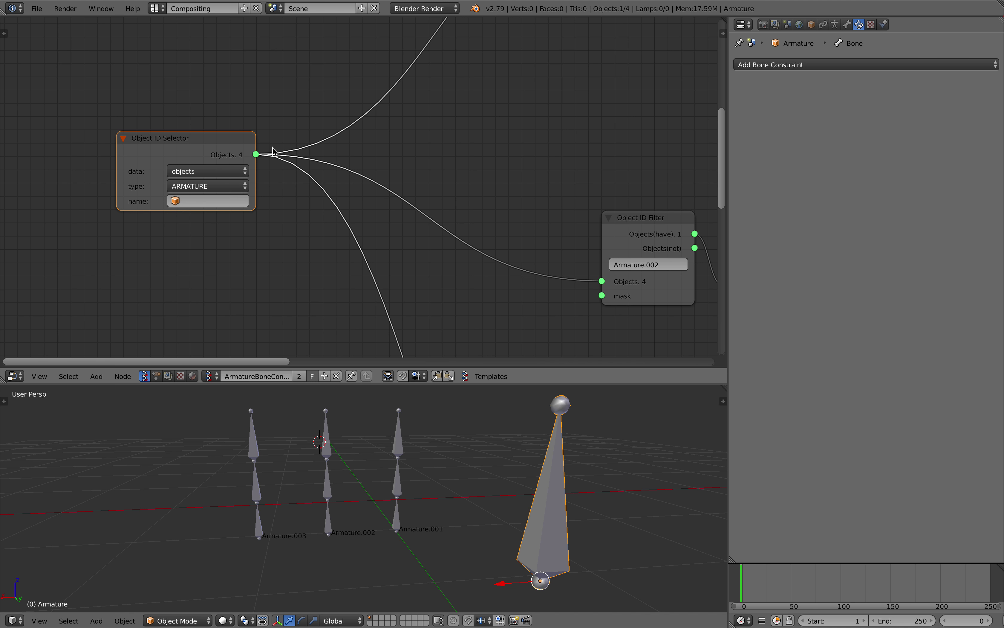
{"action": "scroll", "coordinate": [187, 165], "scroll_direction": "down", "scroll_amount": 4}
{"action": "middle_click_drag", "start_coordinate": [253, 160], "coordinate": [204, 180]}
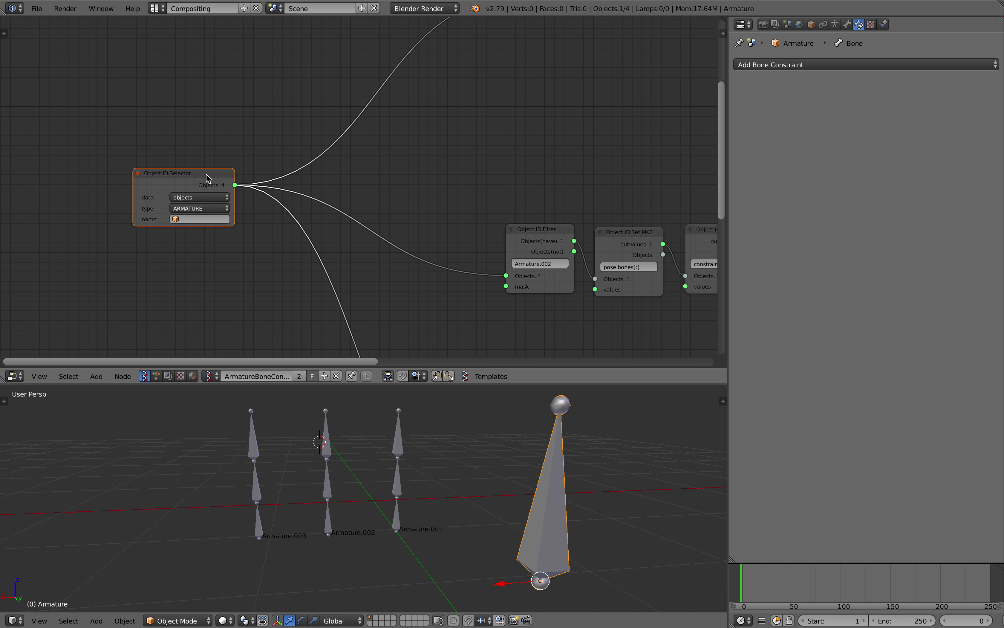
Step: Examine the Object ID Filter and Object ID Set MK2 nodes in the Armature.002 and Armature.003 branches
{"action": "middle_click_drag", "start_coordinate": [401, 69], "coordinate": [309, 163]}
{"action": "middle_click_drag", "start_coordinate": [401, 124], "coordinate": [314, 165]}
{"action": "middle_click_drag", "start_coordinate": [374, 136], "coordinate": [329, 179]}
{"action": "scroll", "coordinate": [329, 179], "scroll_direction": "up", "scroll_amount": 3}
{"action": "scroll", "coordinate": [329, 180], "scroll_direction": "down", "scroll_amount": 2}
{"action": "middle_click_drag", "start_coordinate": [321, 260], "coordinate": [322, 82]}
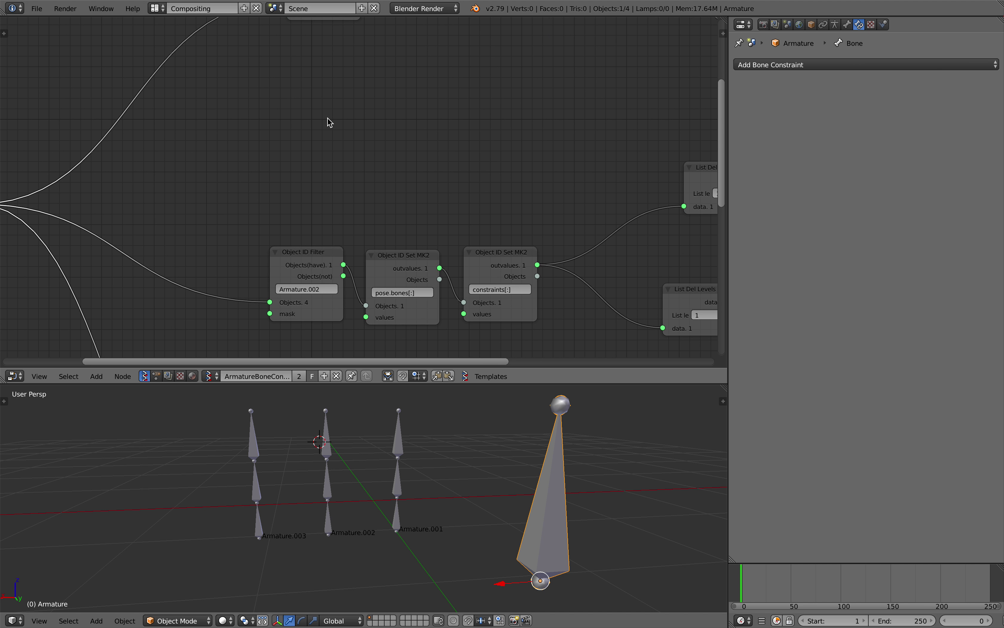
{"action": "middle_click_drag", "start_coordinate": [326, 316], "coordinate": [336, 200]}
{"action": "middle_click_drag", "start_coordinate": [318, 477], "coordinate": [305, 473]}
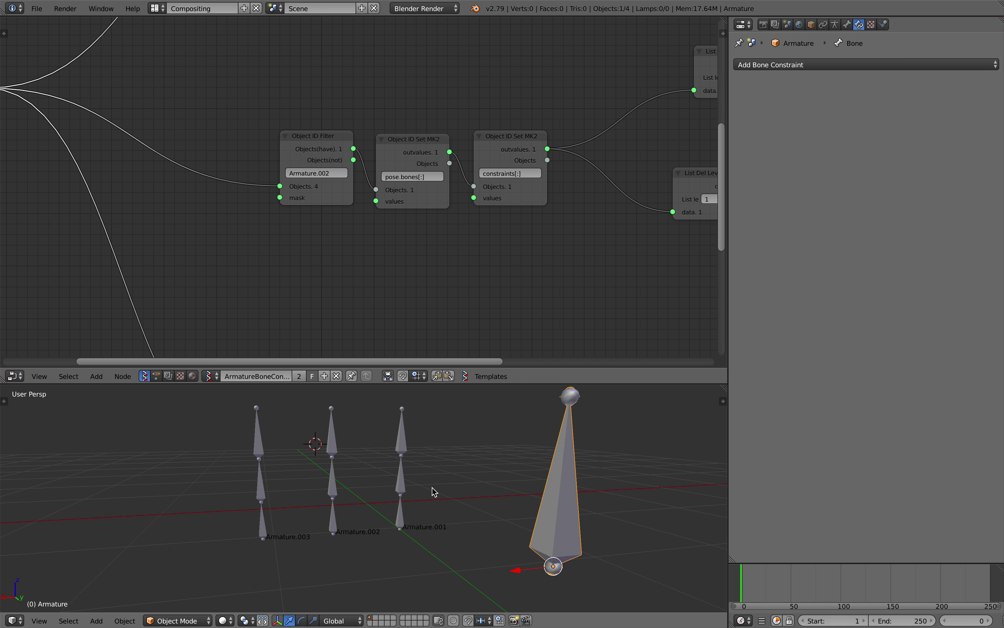
{"action": "middle_click_drag", "start_coordinate": [318, 52], "coordinate": [316, 125]}
{"action": "middle_click_drag", "start_coordinate": [341, 277], "coordinate": [310, 211]}
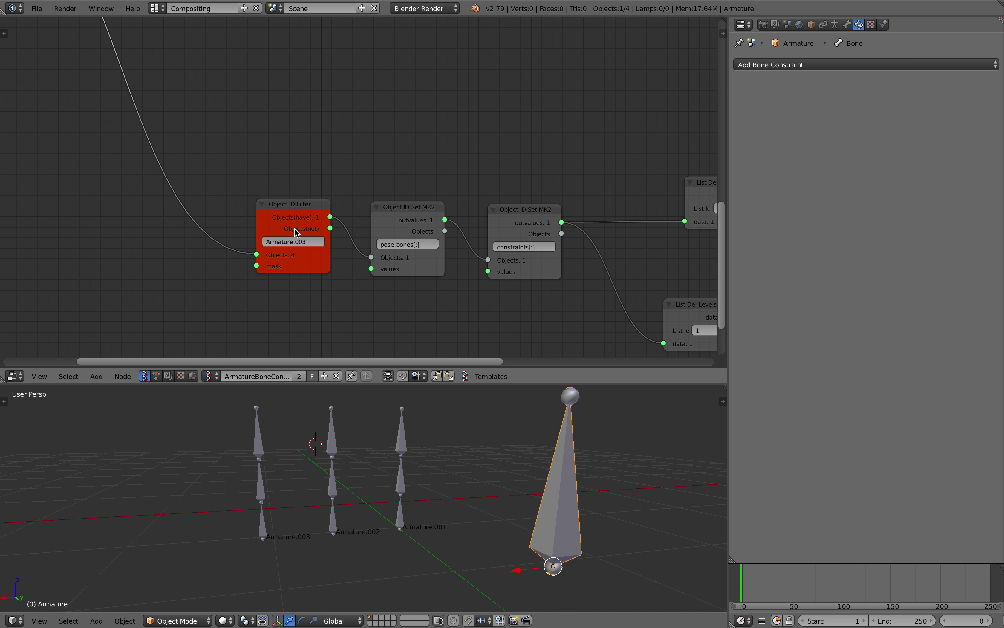
Step: Move the large single-bone Armature along the X axis, farther away from the three bone chains
{"action": "middle_click_drag", "start_coordinate": [506, 477], "coordinate": [513, 506]}
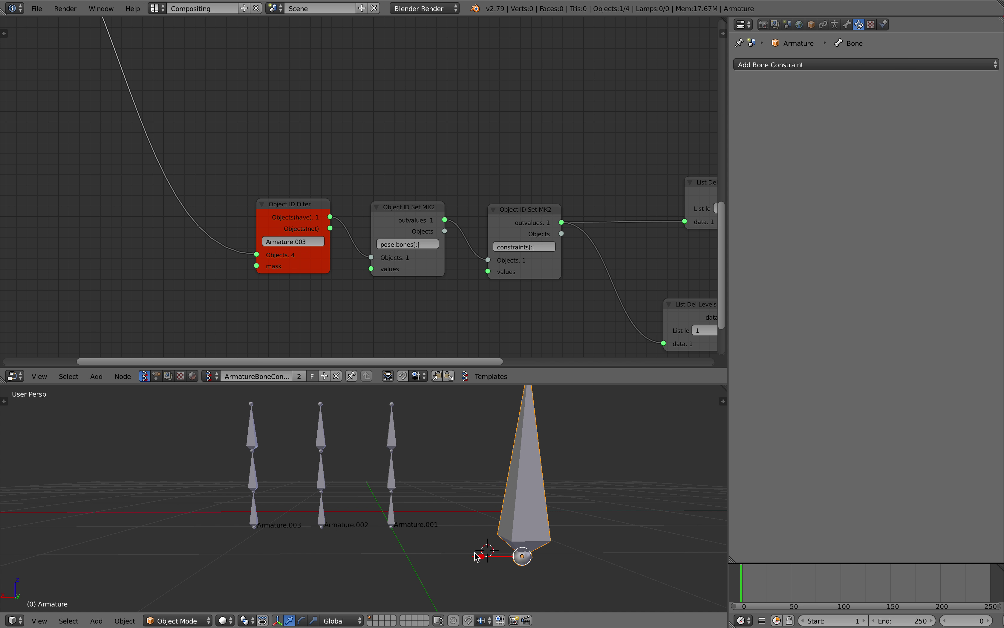
{"action": "middle_click_drag", "start_coordinate": [390, 551], "coordinate": [478, 565]}
{"action": "left_click_drag", "start_coordinate": [437, 551], "coordinate": [556, 539]}
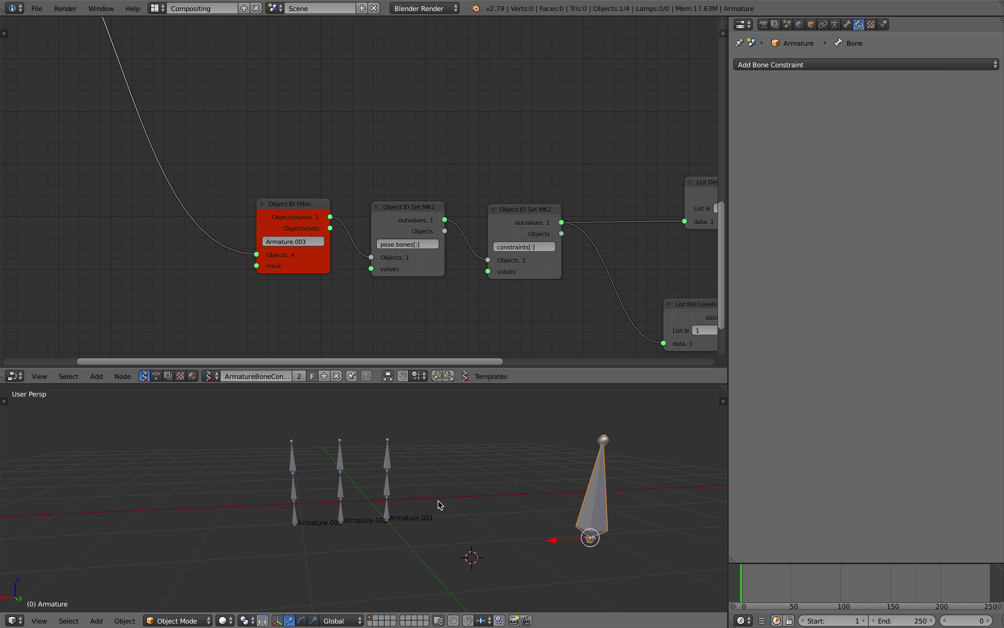
Step: Trace the links from the Object ID Selector node to the filter nodes of the three armature branches
{"action": "scroll", "coordinate": [469, 253], "scroll_direction": "down", "scroll_amount": 6}
{"action": "middle_click_drag", "start_coordinate": [437, 164], "coordinate": [406, 267]}
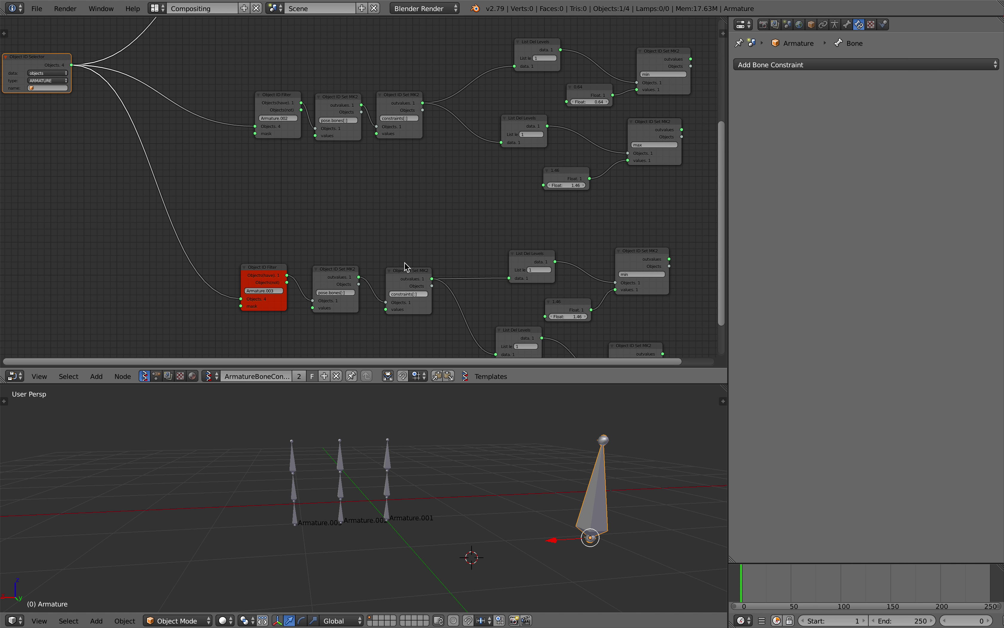
{"action": "middle_click_drag", "start_coordinate": [388, 104], "coordinate": [325, 266]}
{"action": "middle_click_drag", "start_coordinate": [354, 169], "coordinate": [327, 253]}
{"action": "scroll", "coordinate": [335, 211], "scroll_direction": "up", "scroll_amount": 4}
{"action": "middle_click_drag", "start_coordinate": [335, 211], "coordinate": [635, 149]}
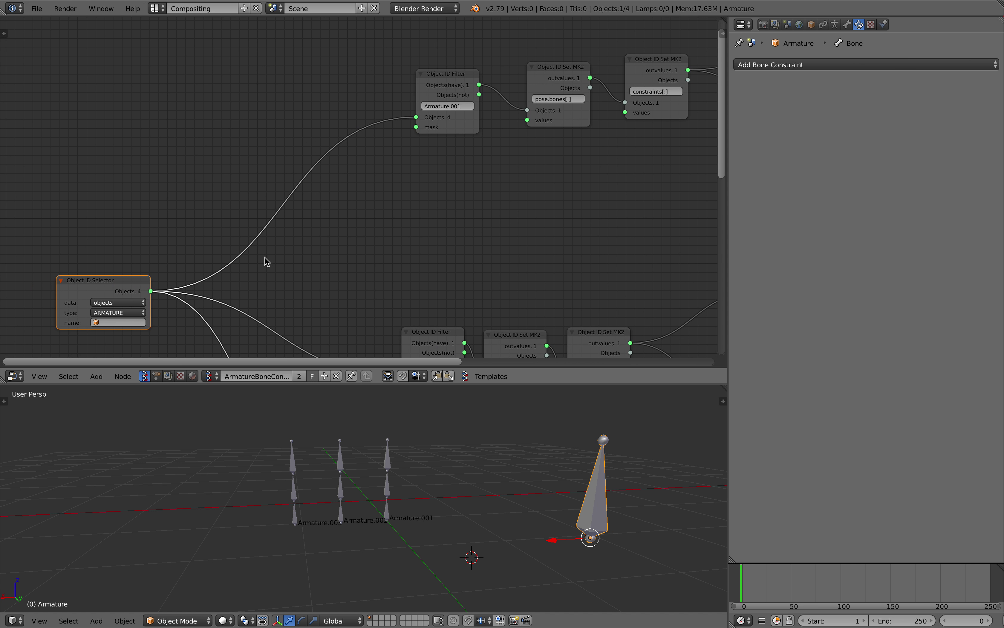
{"action": "middle_click_drag", "start_coordinate": [171, 294], "coordinate": [156, 294]}
{"action": "left_click_drag", "start_coordinate": [110, 280], "coordinate": [101, 280]}
Step: Examine the Armature.001 branch from its Object ID Filter node to the pose.bones[:] node
{"action": "middle_click_drag", "start_coordinate": [359, 180], "coordinate": [251, 279]}
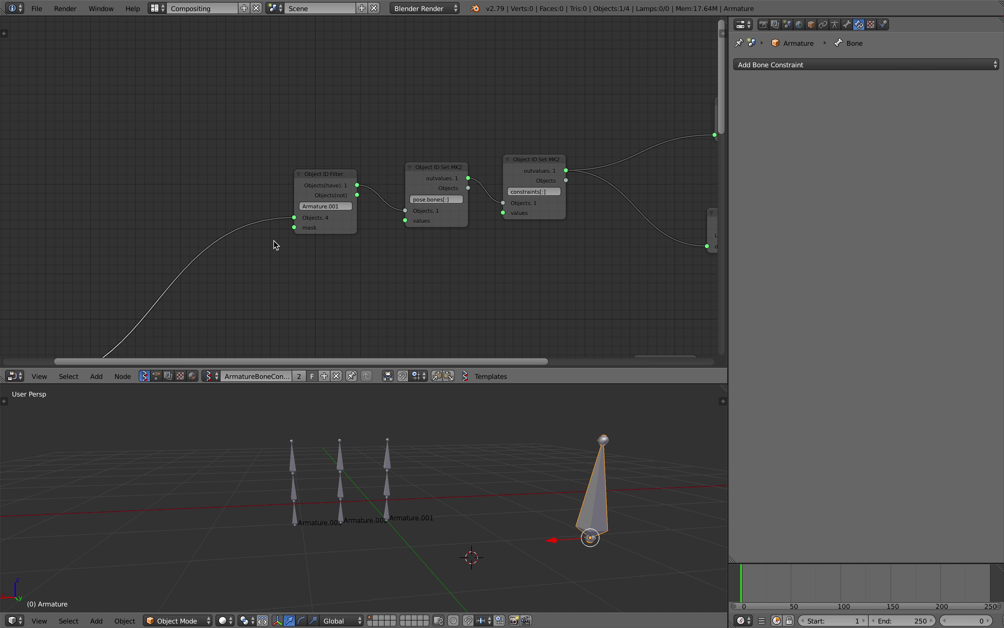
{"action": "scroll", "coordinate": [274, 241], "scroll_direction": "up", "scroll_amount": 2}
{"action": "left_click_drag", "start_coordinate": [314, 181], "coordinate": [284, 171]}
{"action": "scroll", "coordinate": [285, 176], "scroll_direction": "up", "scroll_amount": 2}
{"action": "middle_click_drag", "start_coordinate": [349, 167], "coordinate": [272, 204]}
{"action": "left_click_drag", "start_coordinate": [376, 209], "coordinate": [357, 202]}
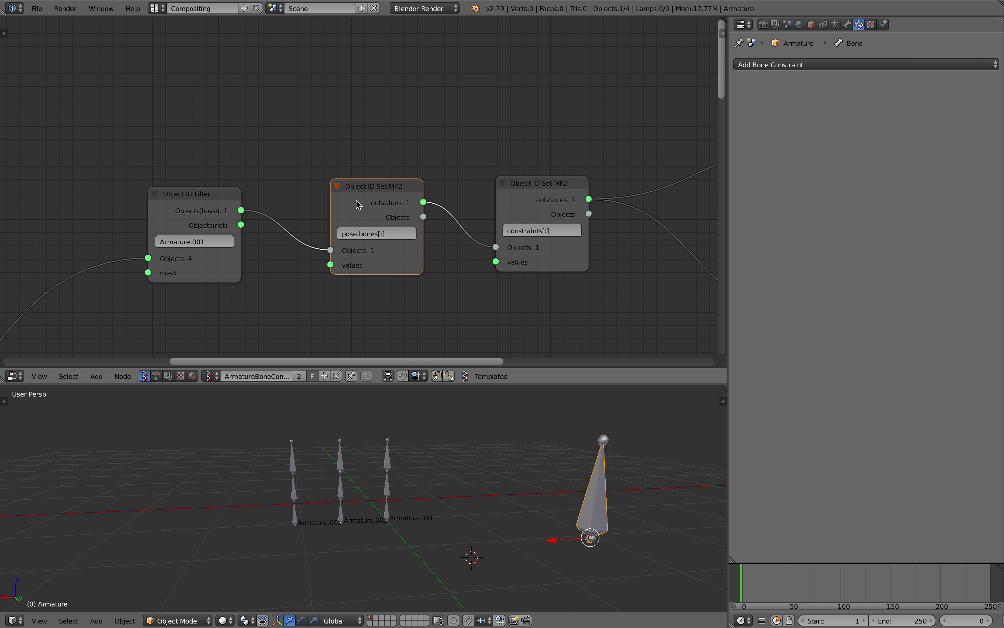
Step: Select the constraints[:] node in the Armature.001 branch and show Armature.001's Action constraint for comparison
{"action": "middle_click_drag", "start_coordinate": [388, 242], "coordinate": [290, 226]}
{"action": "left_click", "coordinate": [435, 178]}
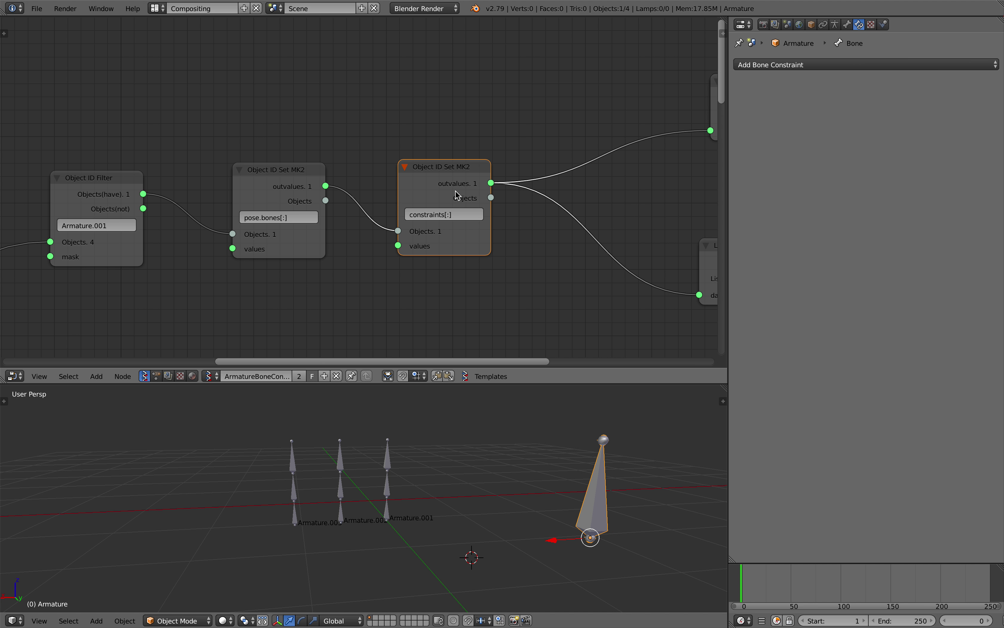
{"action": "scroll", "coordinate": [455, 191], "scroll_direction": "down", "scroll_amount": 1}
{"action": "middle_click_drag", "start_coordinate": [455, 191], "coordinate": [421, 195]}
{"action": "right_click", "coordinate": [385, 493]}
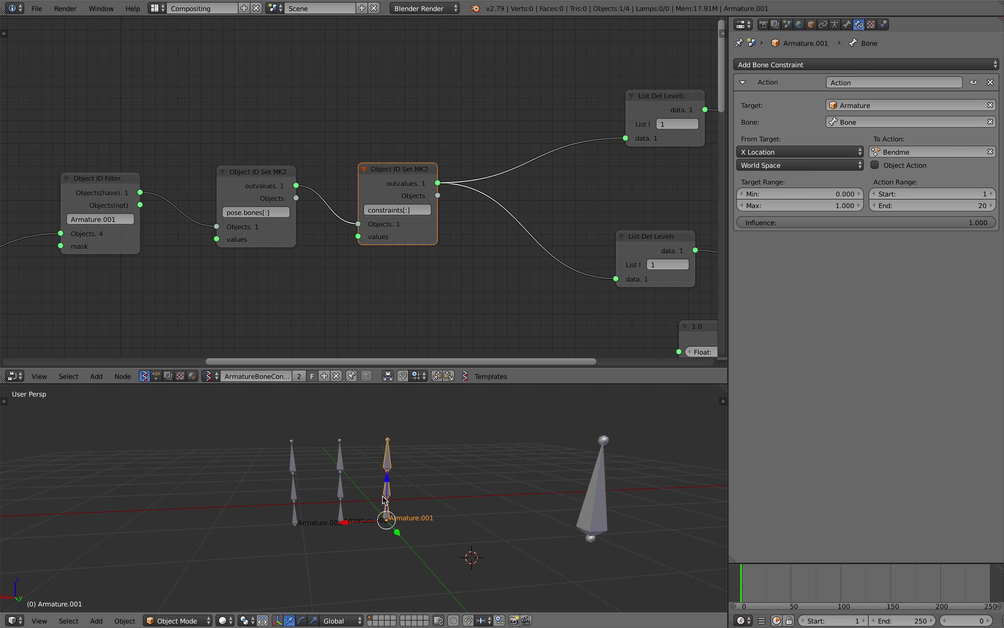
Step: Trace the Armature.001 branch from constraints[:] to its min and max nodes and compare them with the Action constraint's target range
{"action": "scroll", "coordinate": [426, 484], "scroll_direction": "down", "scroll_amount": 1}
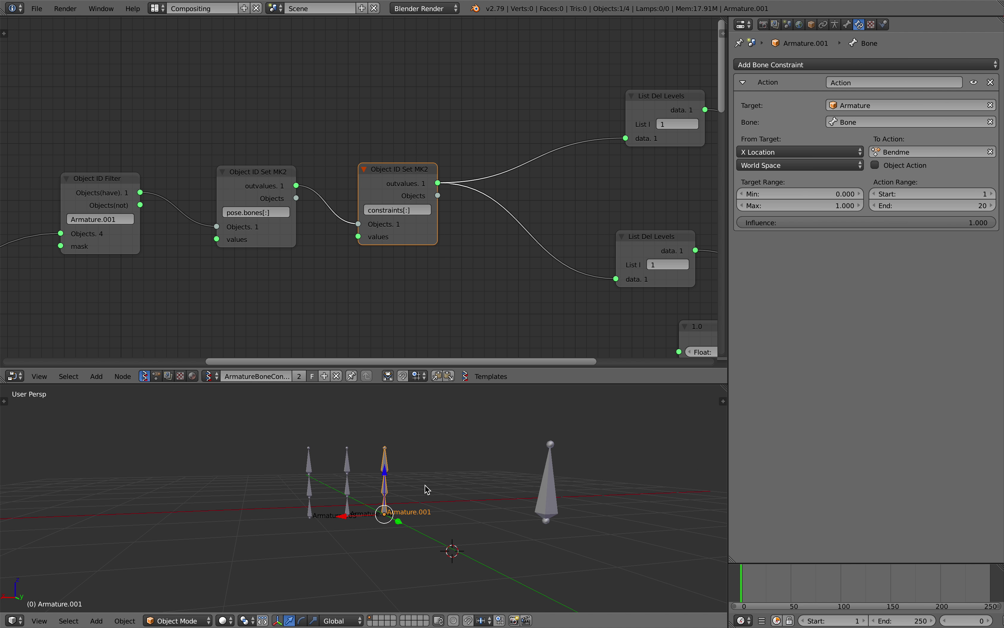
{"action": "scroll", "coordinate": [377, 510], "scroll_direction": "up", "scroll_amount": 2}
{"action": "middle_click_drag", "start_coordinate": [377, 510], "coordinate": [365, 505]}
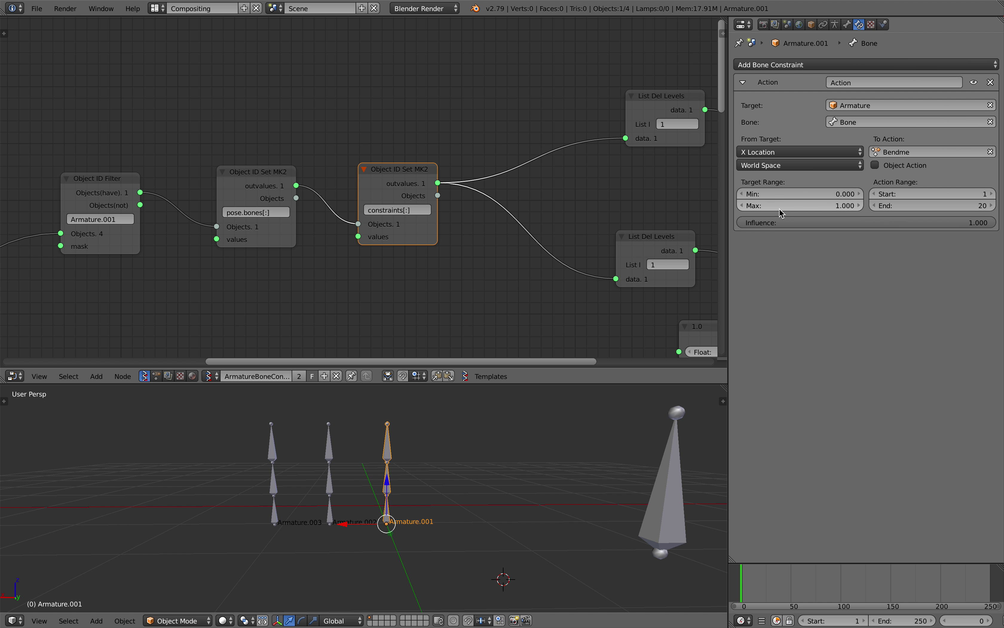
{"action": "scroll", "coordinate": [701, 191], "scroll_direction": "down", "scroll_amount": 2}
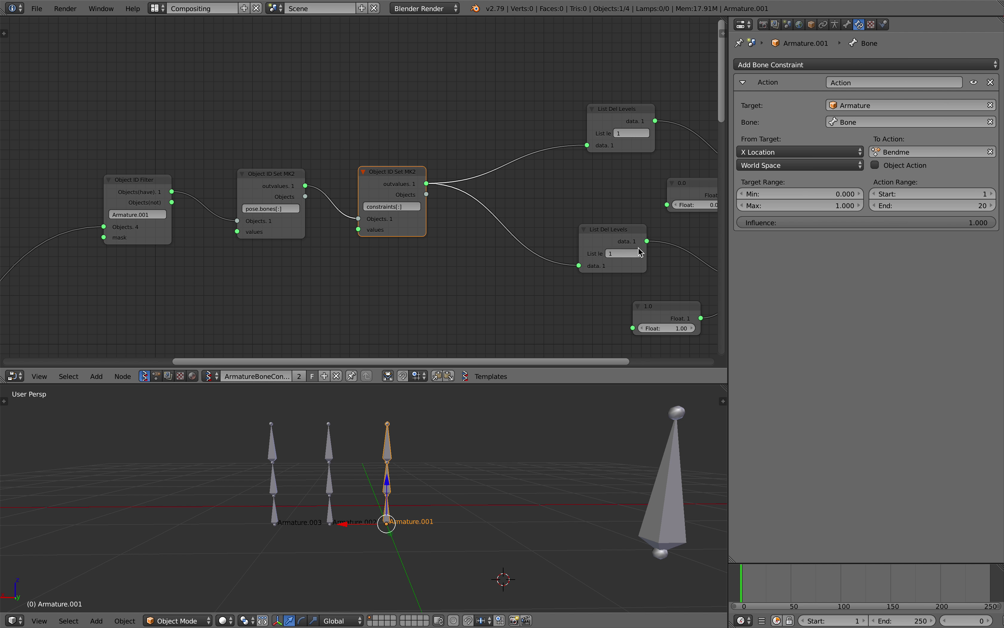
{"action": "middle_click_drag", "start_coordinate": [567, 220], "coordinate": [342, 216]}
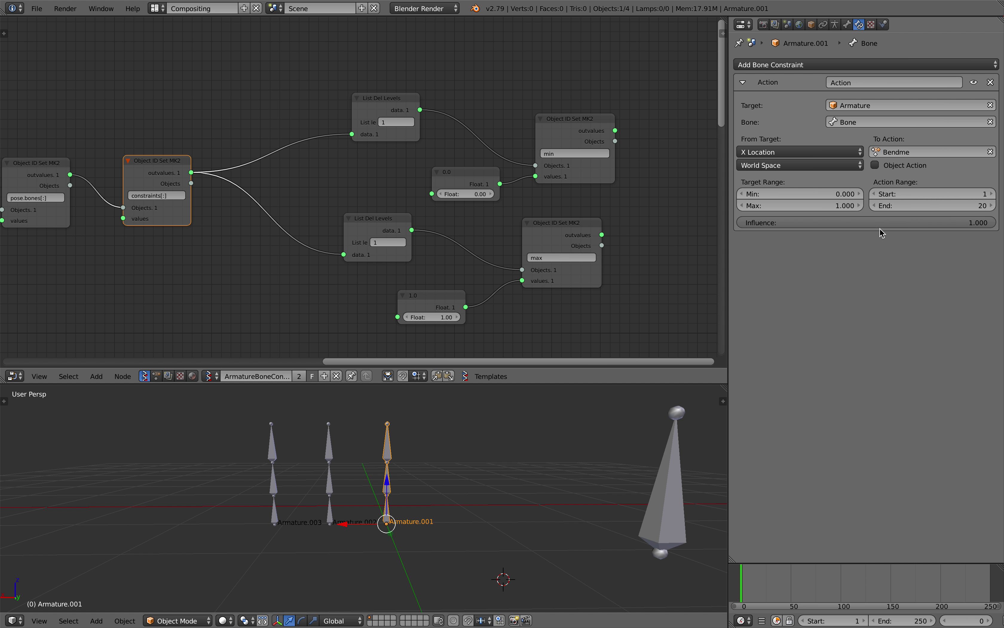
{"action": "middle_click_drag", "start_coordinate": [412, 279], "coordinate": [487, 246]}
{"action": "scroll", "coordinate": [467, 257], "scroll_direction": "down", "scroll_amount": 1}
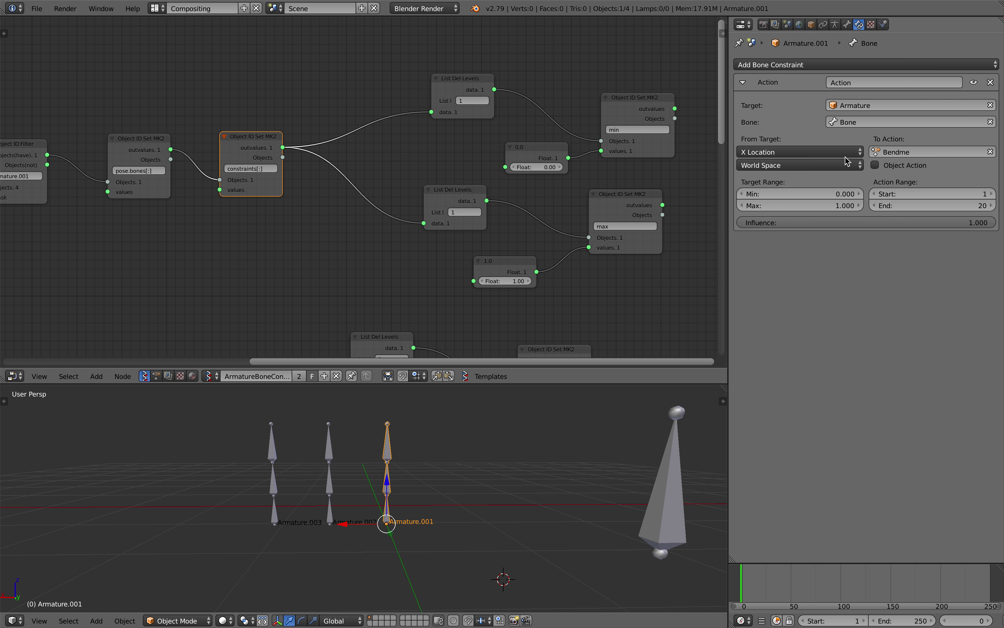
{"action": "middle_click_drag", "start_coordinate": [455, 491], "coordinate": [459, 514]}
{"action": "middle_click_drag", "start_coordinate": [415, 299], "coordinate": [464, 242]}
{"action": "scroll", "coordinate": [464, 242], "scroll_direction": "down", "scroll_amount": 1}
Step: Duplicate Armature.003 and place the copy beside it along the X axis as a fourth bone chain
{"action": "right_click", "coordinate": [301, 500]}
{"action": "middle_click_drag", "start_coordinate": [357, 496], "coordinate": [390, 484]}
{"action": "key", "text": "shift+d"}
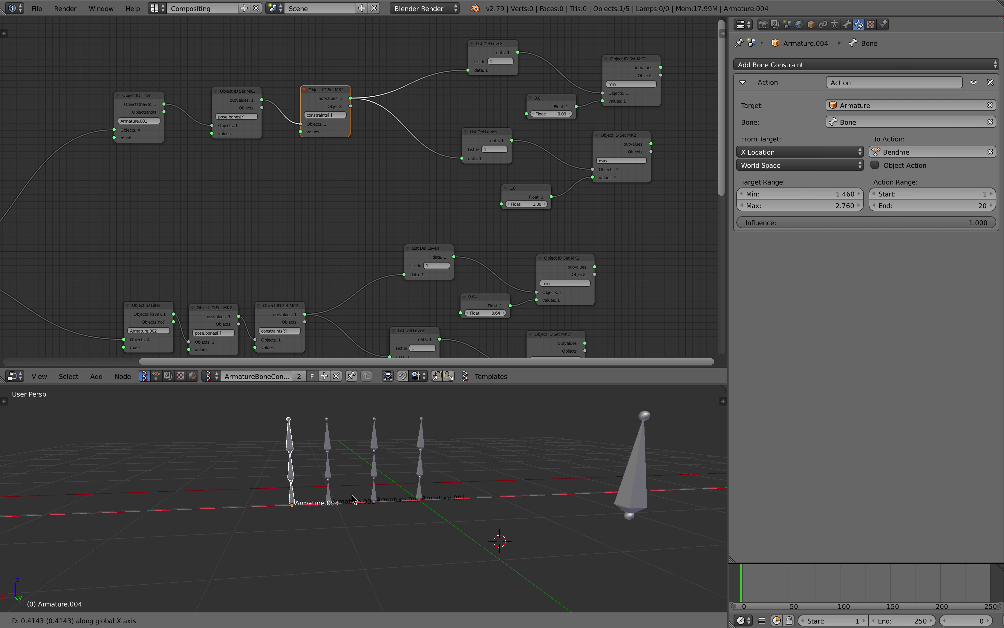
{"action": "left_click", "coordinate": [364, 452]}
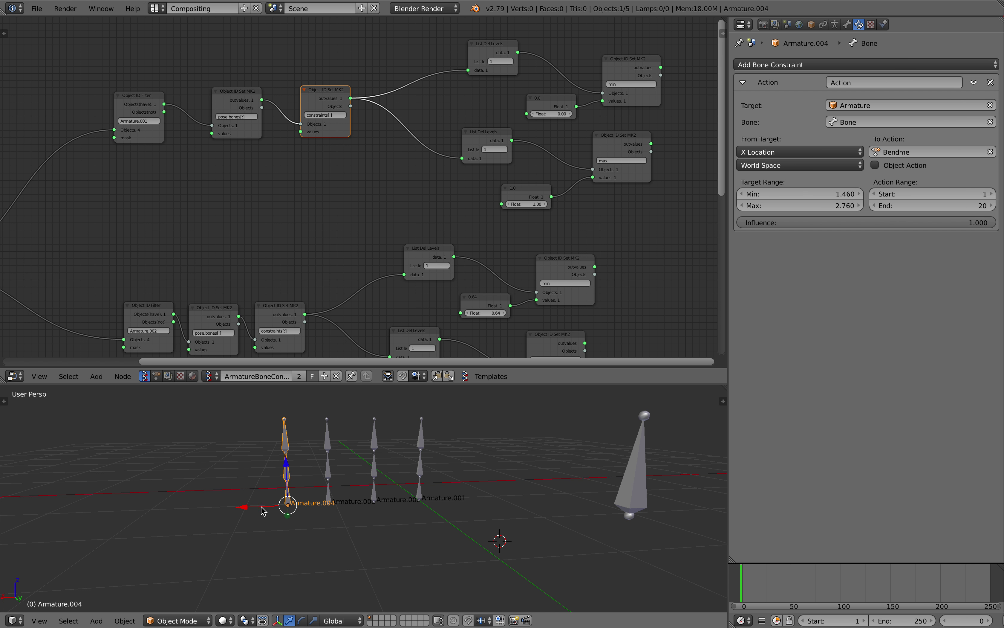
{"action": "key", "text": "g"}
{"action": "key", "text": "x"}
{"action": "left_click", "coordinate": [339, 489]}
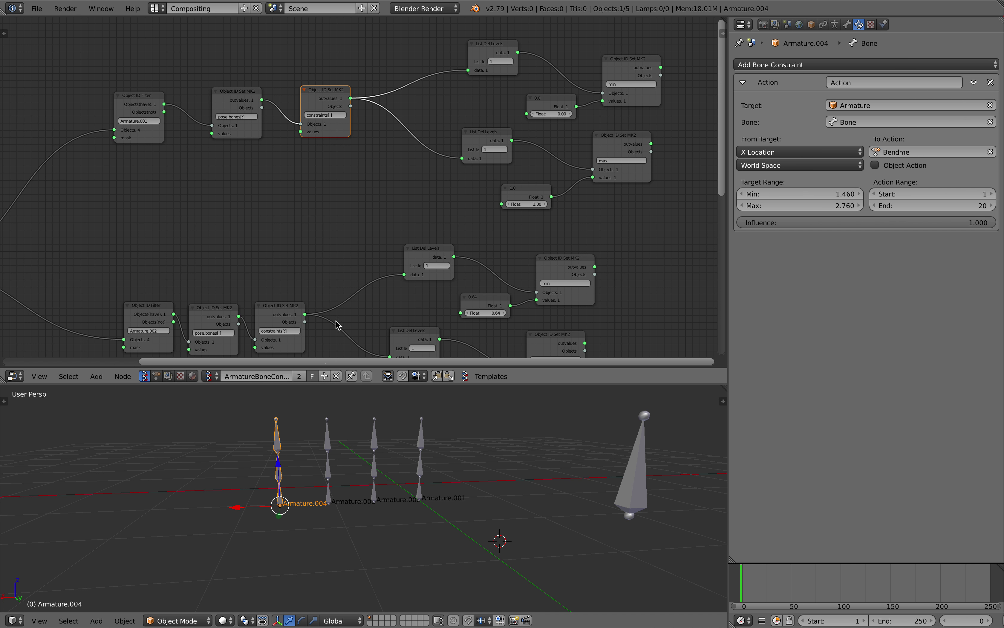
Step: Try moving the single-bone Armature along the X axis past the four bone chains
{"action": "scroll", "coordinate": [337, 325], "scroll_direction": "down", "scroll_amount": 1}
{"action": "right_click", "coordinate": [628, 473]}
{"action": "left_click_drag", "start_coordinate": [597, 521], "coordinate": [288, 518]}
{"action": "key", "text": "Escape"}
Step: Duplicate the fourth bone chain to add a fifth at the end of the row, and reselect the single-bone Armature
{"action": "right_click", "coordinate": [278, 496]}
{"action": "key", "text": "shift+d"}
{"action": "left_click", "coordinate": [298, 528]}
{"action": "right_click", "coordinate": [550, 501]}
{"action": "left_click_drag", "start_coordinate": [550, 500], "coordinate": [541, 550]}
Step: Select all nodes of the Armature.003 branch and duplicate them directly below the original branch
{"action": "scroll", "coordinate": [450, 312], "scroll_direction": "down", "scroll_amount": 4}
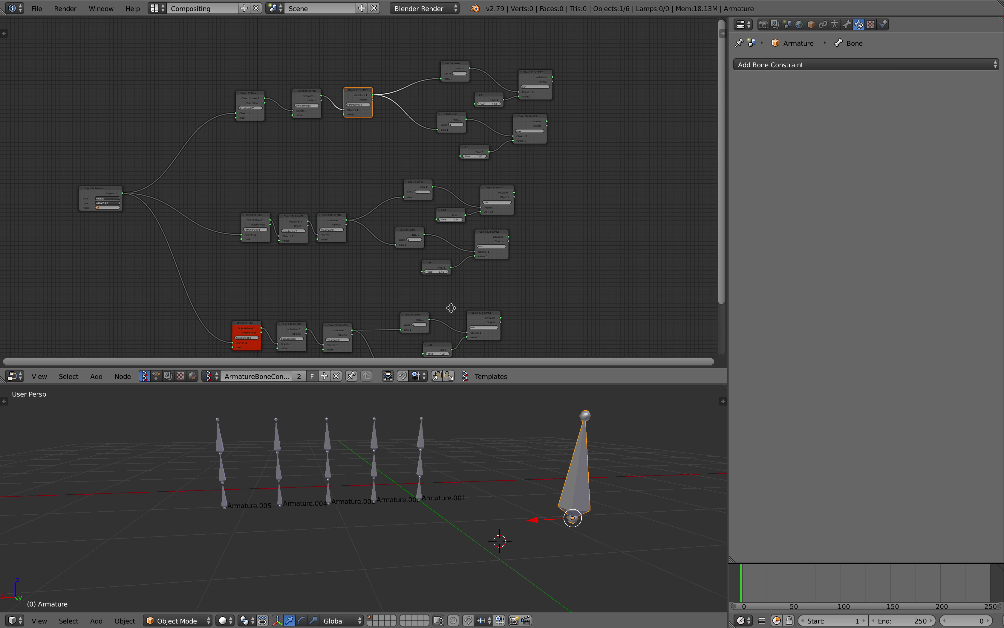
{"action": "middle_click_drag", "start_coordinate": [450, 311], "coordinate": [474, 216]}
{"action": "scroll", "coordinate": [474, 220], "scroll_direction": "down", "scroll_amount": 1}
{"action": "scroll", "coordinate": [473, 220], "scroll_direction": "up", "scroll_amount": 1}
{"action": "key", "text": "a"}
{"action": "key", "text": "a"}
{"action": "key", "text": "a"}
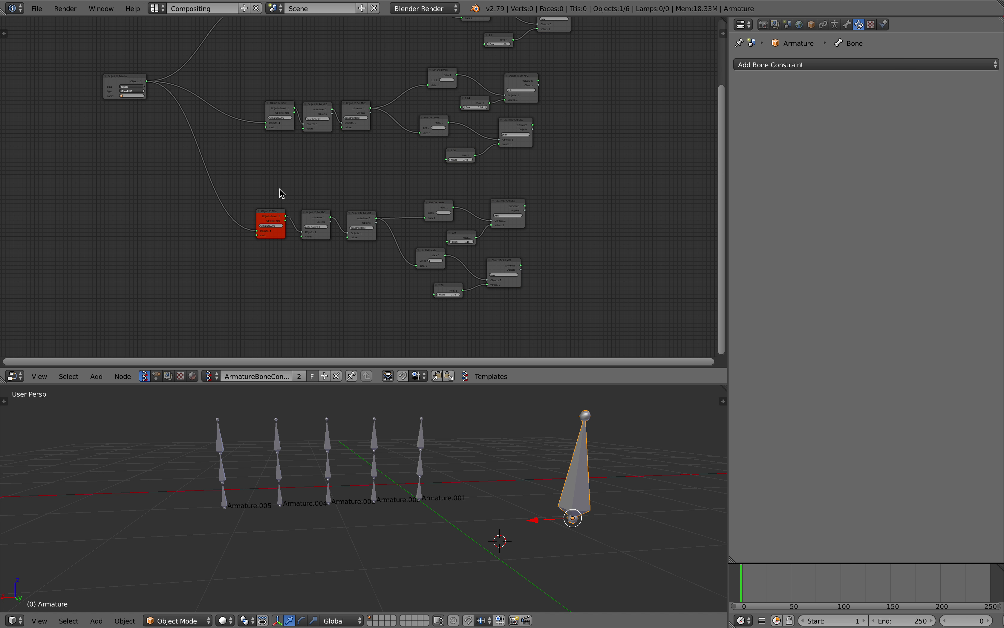
{"action": "key", "text": "b"}
{"action": "left_click_drag", "start_coordinate": [264, 189], "coordinate": [562, 324]}
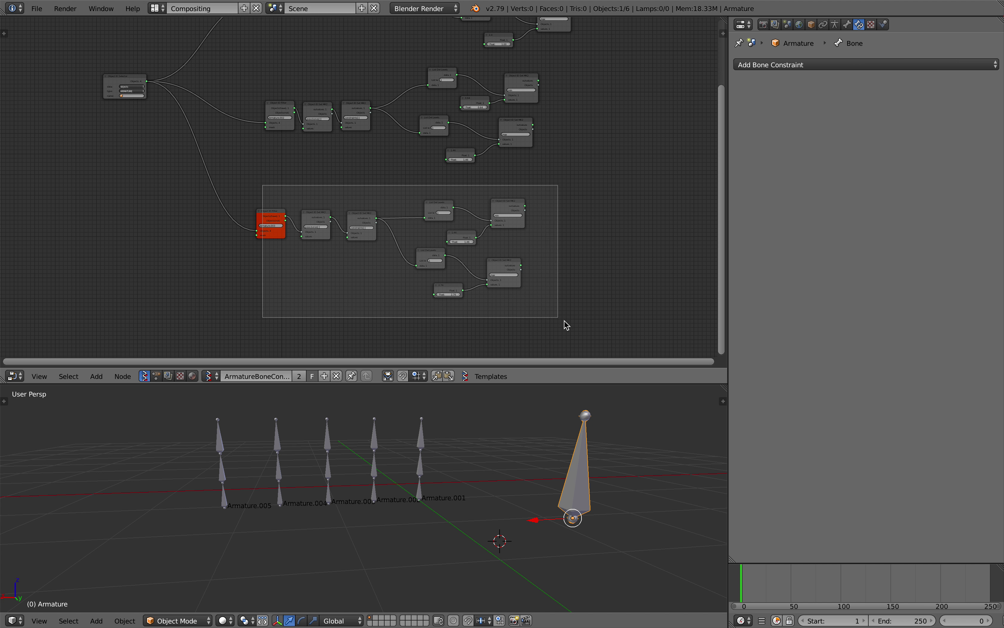
{"action": "scroll", "coordinate": [529, 218], "scroll_direction": "down", "scroll_amount": 1}
{"action": "middle_click_drag", "start_coordinate": [528, 213], "coordinate": [532, 193]}
{"action": "key", "text": "shift+d"}
{"action": "left_click", "coordinate": [538, 306]}
Step: Duplicate the copied branch once more and place it below the first copy
{"action": "middle_click_drag", "start_coordinate": [533, 259], "coordinate": [539, 167]}
{"action": "key", "text": "shift+d"}
{"action": "left_click", "coordinate": [542, 295]}
Step: Set the Object ID Filter names of the two duplicated branches to Armature.004 and Armature.005
{"action": "middle_click_drag", "start_coordinate": [178, 119], "coordinate": [263, 115]}
{"action": "scroll", "coordinate": [283, 186], "scroll_direction": "up", "scroll_amount": 4}
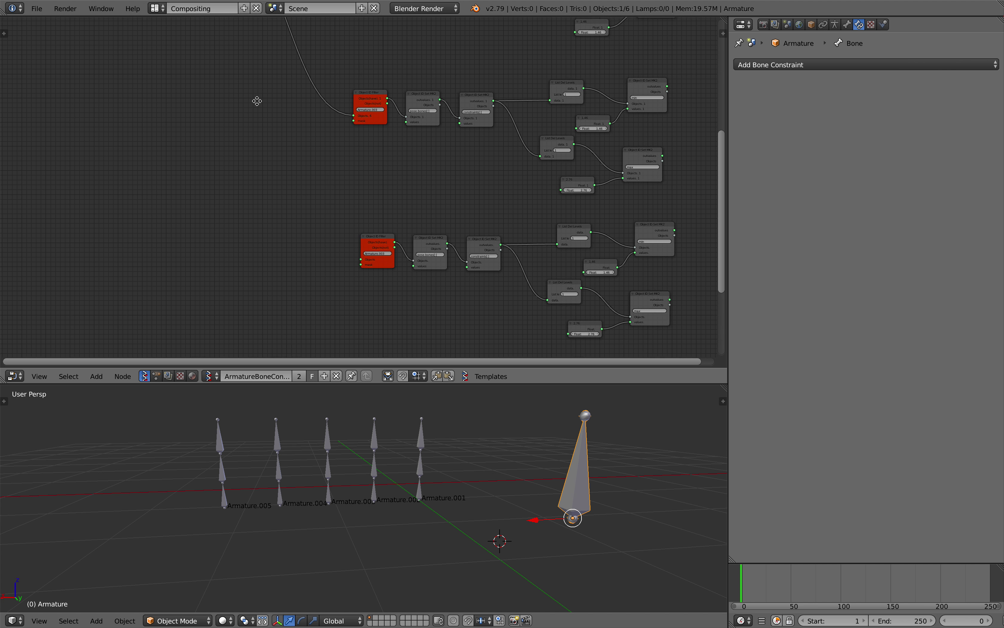
{"action": "scroll", "coordinate": [367, 236], "scroll_direction": "up", "scroll_amount": 10}
{"action": "middle_click_drag", "start_coordinate": [368, 236], "coordinate": [342, 186]}
{"action": "scroll", "coordinate": [353, 195], "scroll_direction": "up", "scroll_amount": 1}
{"action": "left_click", "coordinate": [397, 251]}
{"action": "key", "text": "Return"}
{"action": "middle_click_drag", "start_coordinate": [392, 250], "coordinate": [341, 274]}
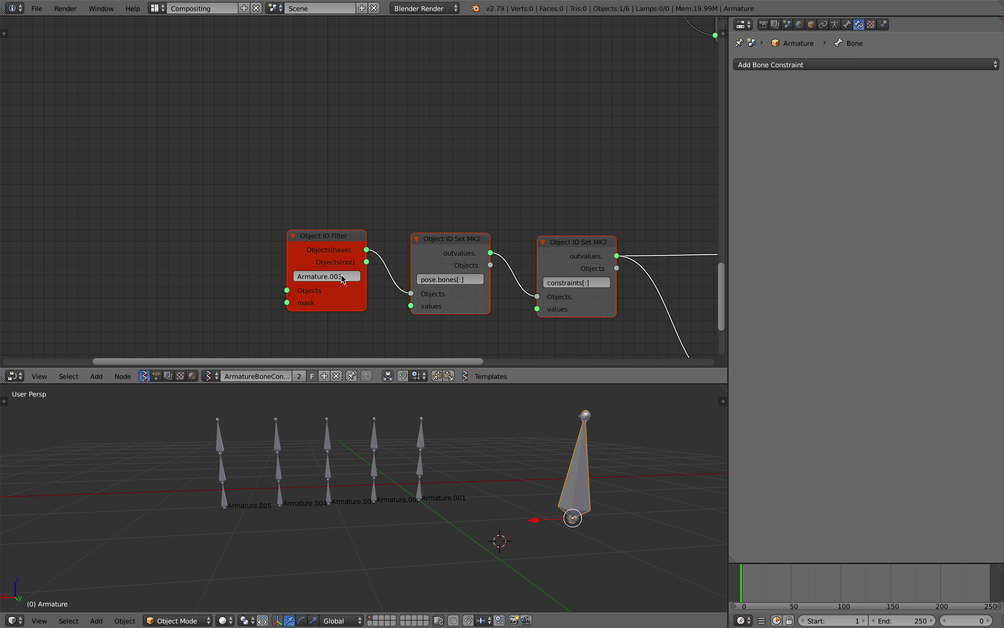
{"action": "key", "text": "Return"}
Step: Move the Object ID Selector node down beside the two duplicated branches
{"action": "scroll", "coordinate": [286, 174], "scroll_direction": "down", "scroll_amount": 3}
{"action": "middle_click_drag", "start_coordinate": [287, 175], "coordinate": [277, 260]}
{"action": "scroll", "coordinate": [251, 185], "scroll_direction": "down", "scroll_amount": 1}
{"action": "middle_click_drag", "start_coordinate": [252, 184], "coordinate": [287, 281]}
{"action": "left_click_drag", "start_coordinate": [242, 92], "coordinate": [312, 380]}
{"action": "middle_click_drag", "start_coordinate": [319, 322], "coordinate": [334, 129]}
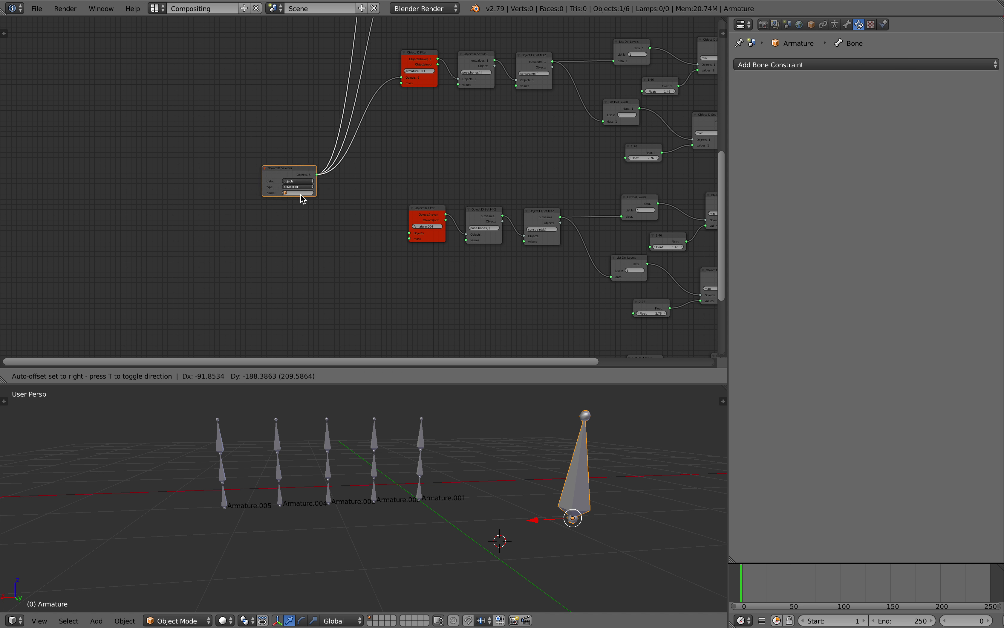
Step: Link the Object ID Selector's Objects output to the Objects inputs of the Armature.004 and Armature.005 filters
{"action": "scroll", "coordinate": [300, 219], "scroll_direction": "up", "scroll_amount": 3}
{"action": "left_click_drag", "start_coordinate": [235, 201], "coordinate": [446, 170]}
{"action": "scroll", "coordinate": [357, 193], "scroll_direction": "down", "scroll_amount": 2}
{"action": "middle_click_drag", "start_coordinate": [309, 257], "coordinate": [321, 146]}
{"action": "left_click_drag", "start_coordinate": [262, 88], "coordinate": [457, 310]}
{"action": "scroll", "coordinate": [251, 185], "scroll_direction": "up", "scroll_amount": 1}
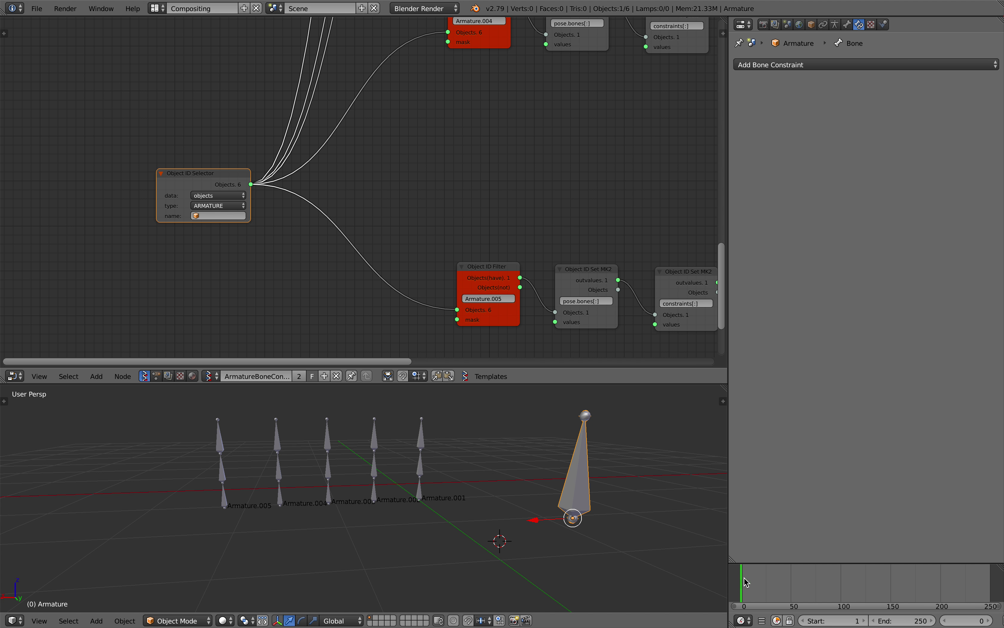
Step: Set the Armature.004 branch's min float to 2.18 and its max float to 3.78
{"action": "scroll", "coordinate": [429, 248], "scroll_direction": "down", "scroll_amount": 3}
{"action": "middle_click_drag", "start_coordinate": [430, 248], "coordinate": [233, 208]}
{"action": "middle_click_drag", "start_coordinate": [516, 141], "coordinate": [366, 282]}
{"action": "middle_click_drag", "start_coordinate": [396, 213], "coordinate": [353, 245]}
{"action": "scroll", "coordinate": [350, 356], "scroll_direction": "down", "scroll_amount": 3}
{"action": "scroll", "coordinate": [396, 182], "scroll_direction": "up", "scroll_amount": 3}
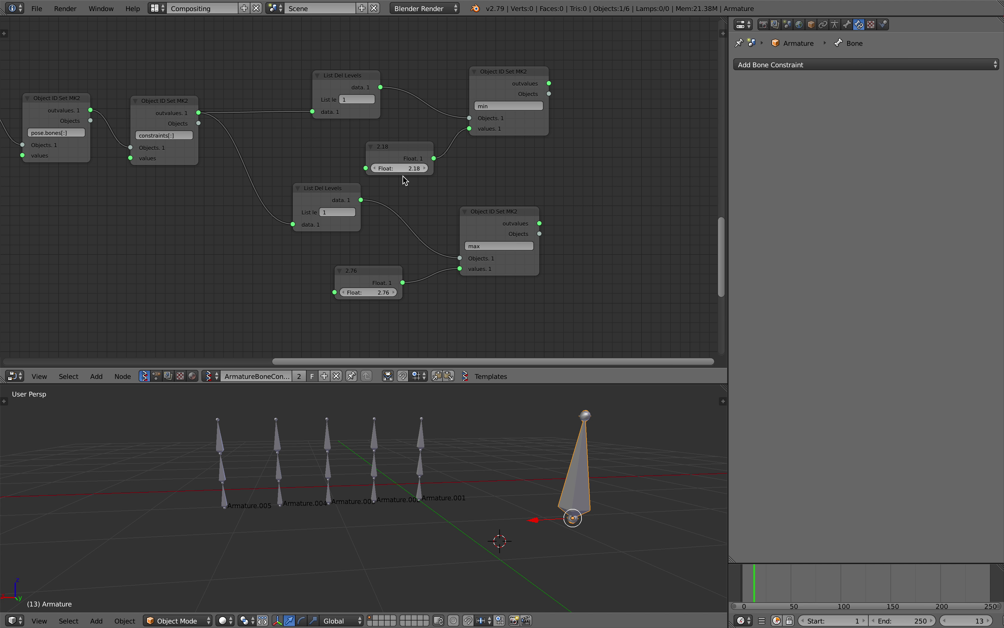
{"action": "scroll", "coordinate": [271, 121], "scroll_direction": "down", "scroll_amount": 3}
Step: Set the Armature.005 branch's min float to 2.24 and its max float to 3.72
{"action": "scroll", "coordinate": [362, 224], "scroll_direction": "up", "scroll_amount": 3}
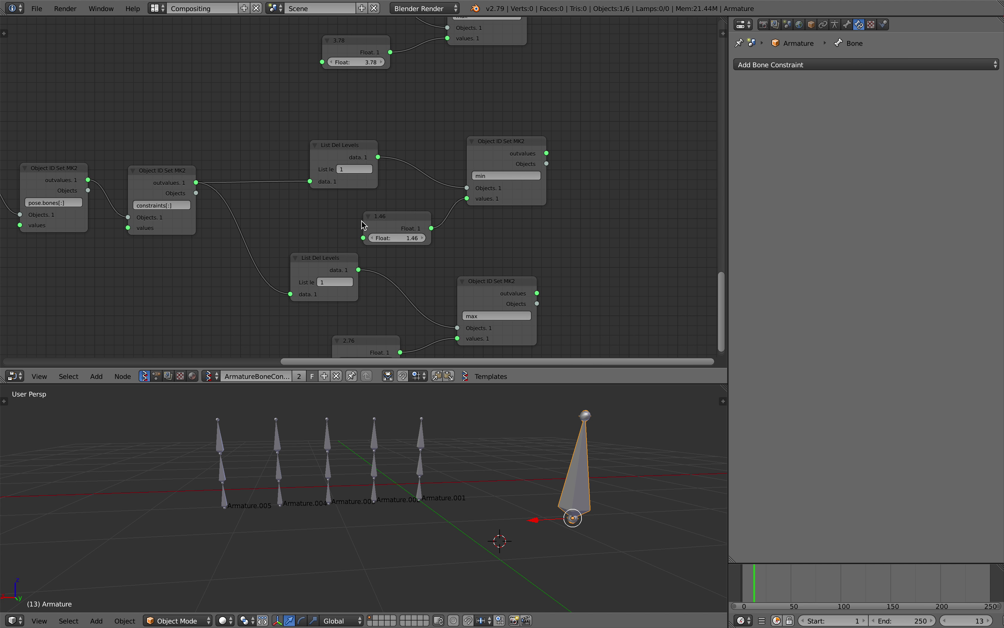
{"action": "middle_click_drag", "start_coordinate": [321, 236], "coordinate": [313, 160]}
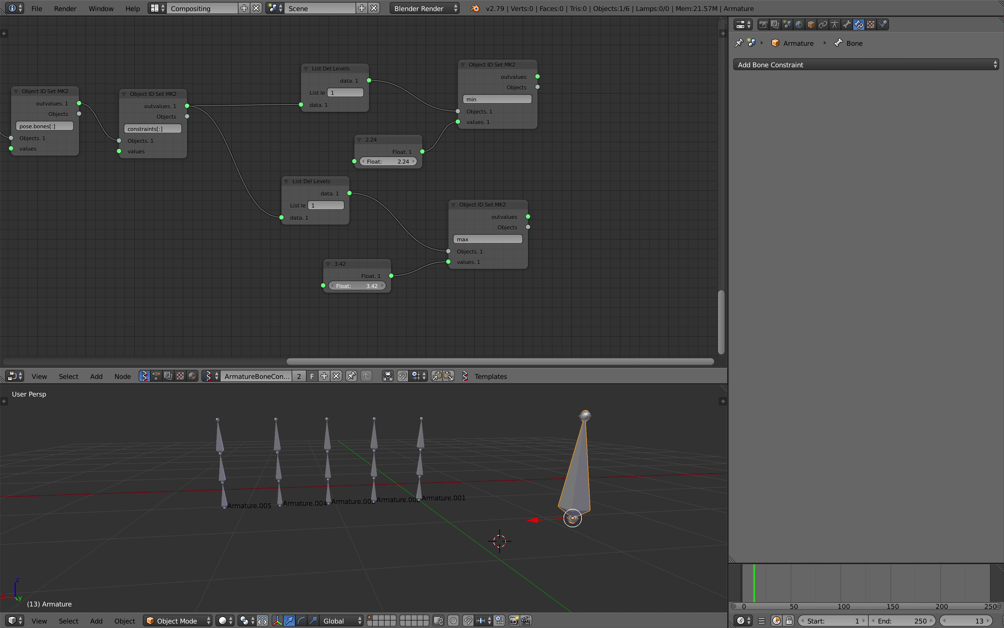
{"action": "left_click_drag", "start_coordinate": [358, 286], "coordinate": [372, 286]}
Step: Move the single-bone Armature along the X axis past the five chains and check the Armature.005 filter node
{"action": "left_click_drag", "start_coordinate": [525, 524], "coordinate": [153, 539]}
{"action": "middle_click_drag", "start_coordinate": [4, 171], "coordinate": [417, 257]}
{"action": "middle_click_drag", "start_coordinate": [371, 227], "coordinate": [313, 135]}
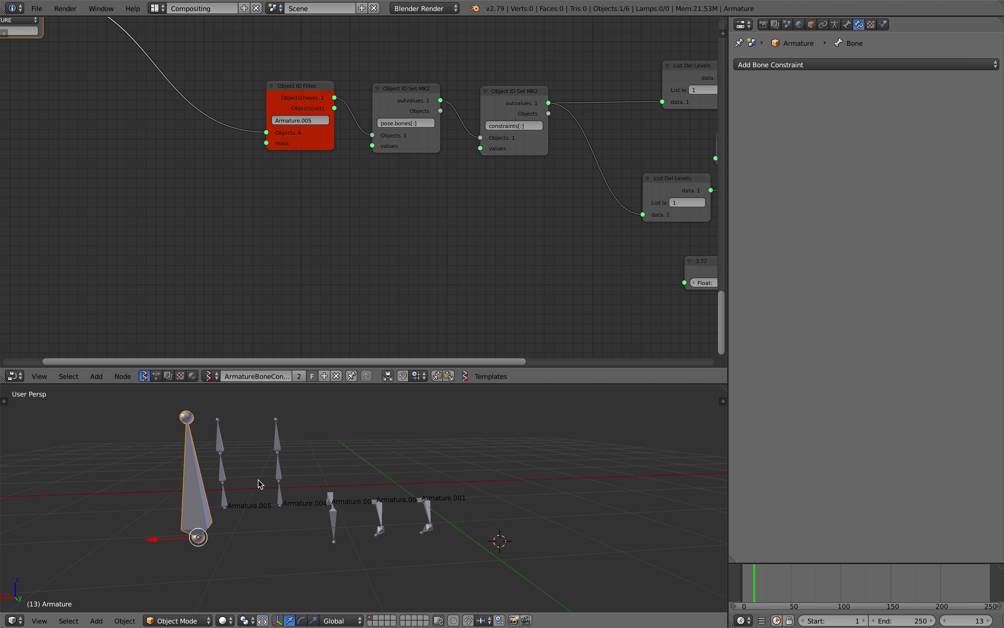
Step: Set the Armature.005 branch's min float to 2.66 and its max float to 5.16
{"action": "middle_click_drag", "start_coordinate": [382, 236], "coordinate": [316, 272]}
{"action": "middle_click_drag", "start_coordinate": [498, 263], "coordinate": [299, 213]}
{"action": "scroll", "coordinate": [383, 157], "scroll_direction": "up", "scroll_amount": 1}
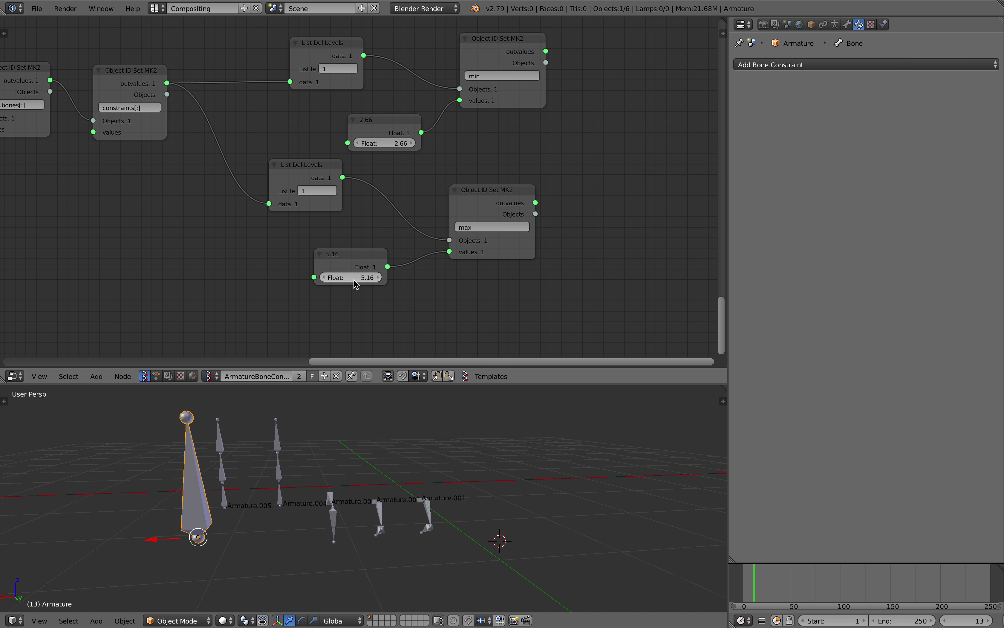
Step: Move the single-bone Armature farther along the X axis, well beyond the fifth bone chain
{"action": "scroll", "coordinate": [345, 495], "scroll_direction": "down", "scroll_amount": 3}
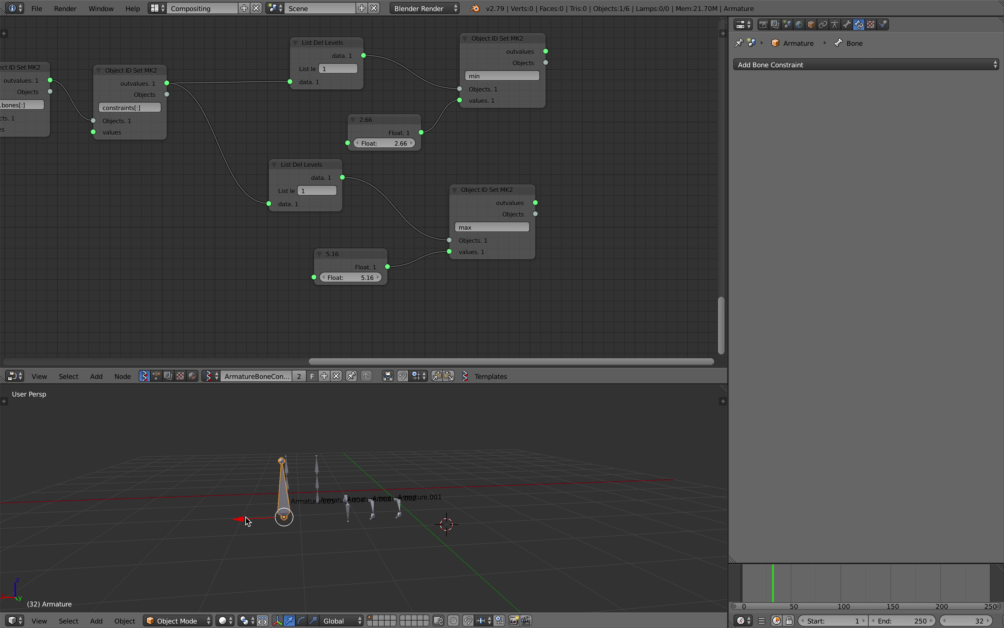
{"action": "left_click_drag", "start_coordinate": [248, 521], "coordinate": [111, 521]}
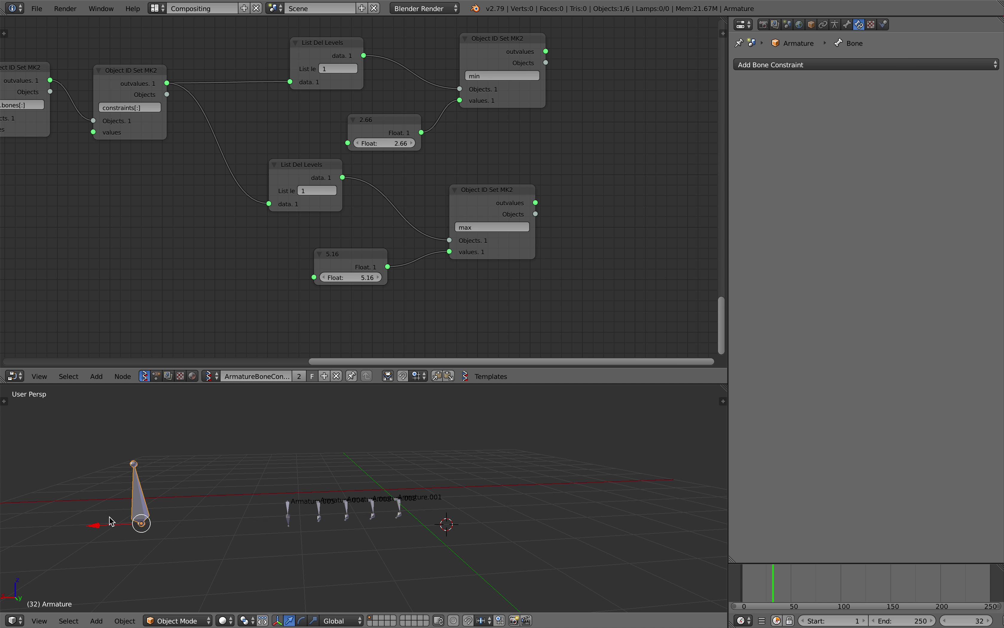
{"action": "middle_click_drag", "start_coordinate": [111, 521], "coordinate": [365, 473]}
Step: Delete Armature.002, Armature.003, Armature.004 and Armature.005 from the scene
{"action": "right_click", "coordinate": [345, 462]}
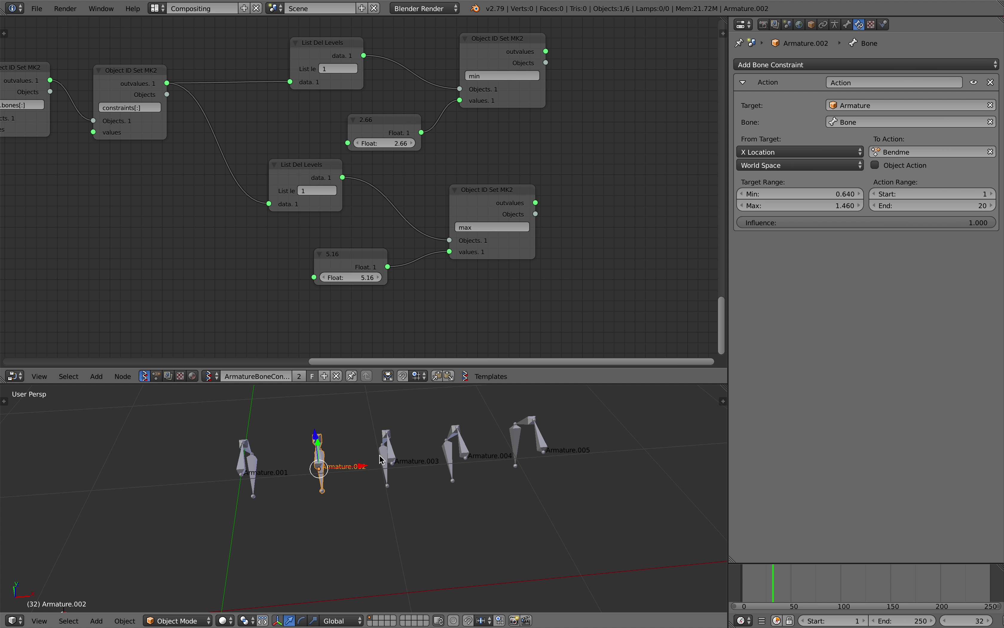
{"action": "right_click", "coordinate": [382, 457], "text": "shift"}
{"action": "right_click", "coordinate": [454, 453], "text": "shift"}
{"action": "right_click", "coordinate": [524, 449], "text": "shift"}
{"action": "key", "text": "x"}
{"action": "left_click", "coordinate": [521, 448]}
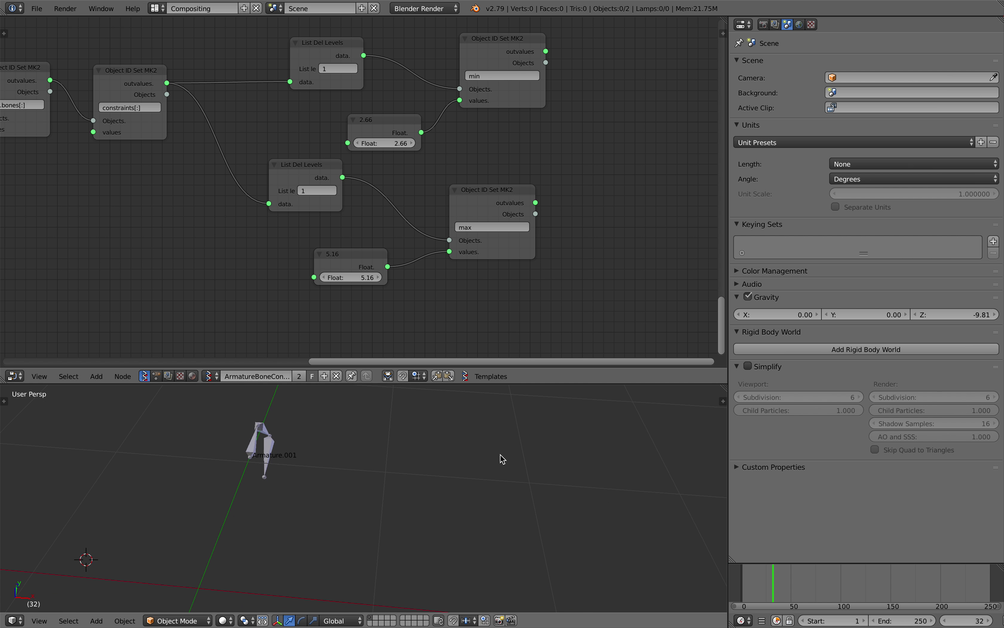
Step: Move the single-bone Armature back along the X axis to the opposite side of Armature.001
{"action": "middle_click_drag", "start_coordinate": [501, 456], "coordinate": [351, 485]}
{"action": "scroll", "coordinate": [469, 475], "scroll_direction": "down", "scroll_amount": 2}
{"action": "scroll", "coordinate": [442, 488], "scroll_direction": "down", "scroll_amount": 3}
{"action": "right_click", "coordinate": [411, 491]}
{"action": "right_click", "coordinate": [153, 500]}
{"action": "left_click_drag", "start_coordinate": [129, 509], "coordinate": [434, 519]}
{"action": "middle_click_drag", "start_coordinate": [435, 519], "coordinate": [274, 511]}
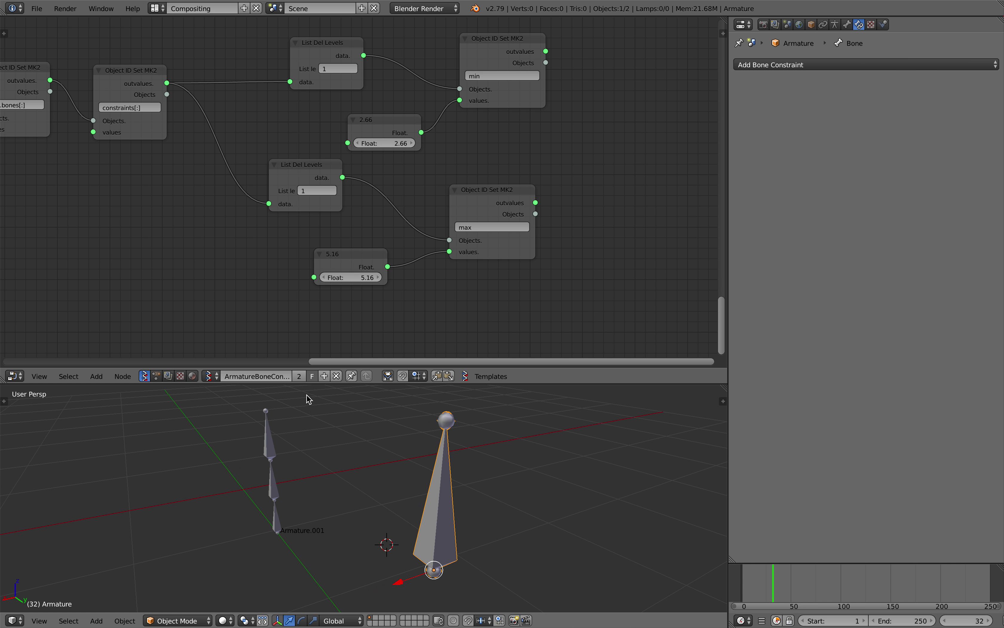
Step: Enlarge the 3D view and select Armature.001 to show its Action constraint settings
{"action": "left_click_drag", "start_coordinate": [307, 383], "coordinate": [307, 258]}
{"action": "middle_click_drag", "start_coordinate": [324, 373], "coordinate": [384, 391]}
{"action": "right_click", "coordinate": [338, 440]}
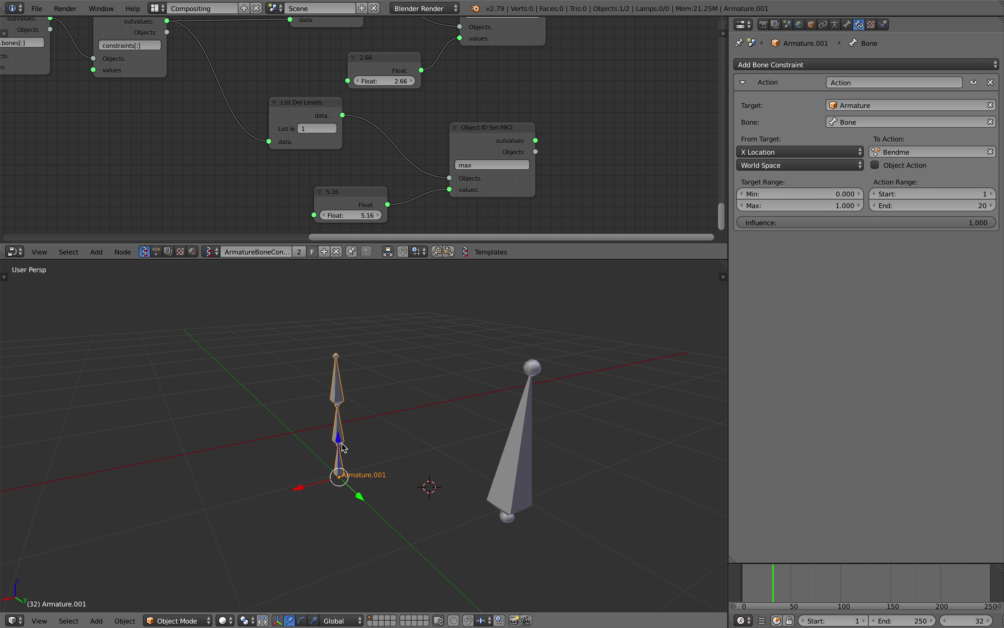
{"action": "middle_click_drag", "start_coordinate": [342, 445], "coordinate": [300, 480]}
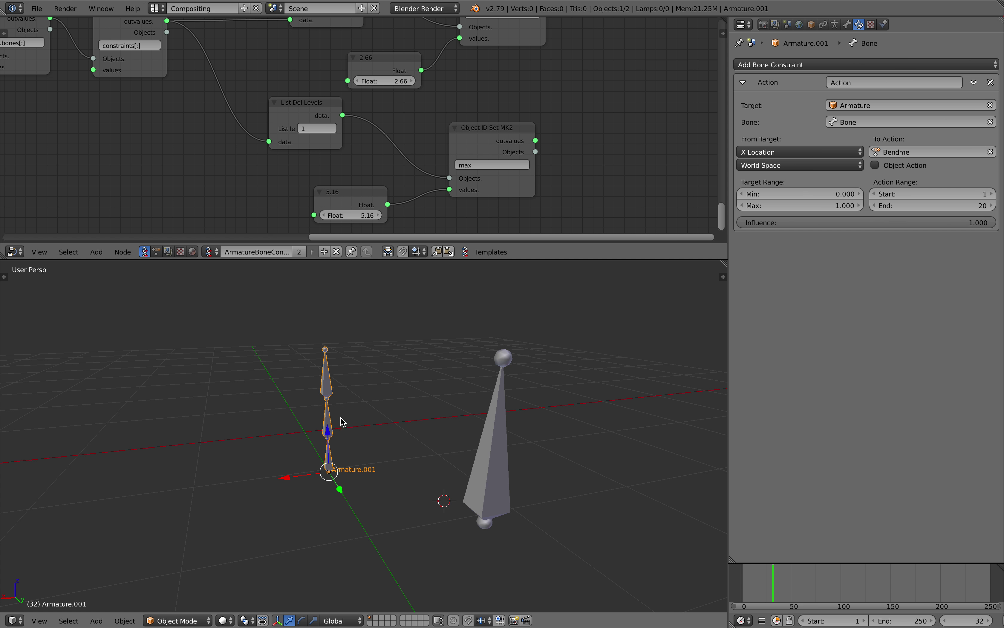
{"action": "mouse_move", "coordinate": [341, 422]}
{"action": "middle_mouse_down"}
{"action": "mouse_move", "coordinate": [325, 432]}
{"action": "mouse_move", "coordinate": [341, 431]}
{"action": "middle_mouse_up"}
{"action": "middle_click_drag", "start_coordinate": [460, 357], "coordinate": [391, 417]}
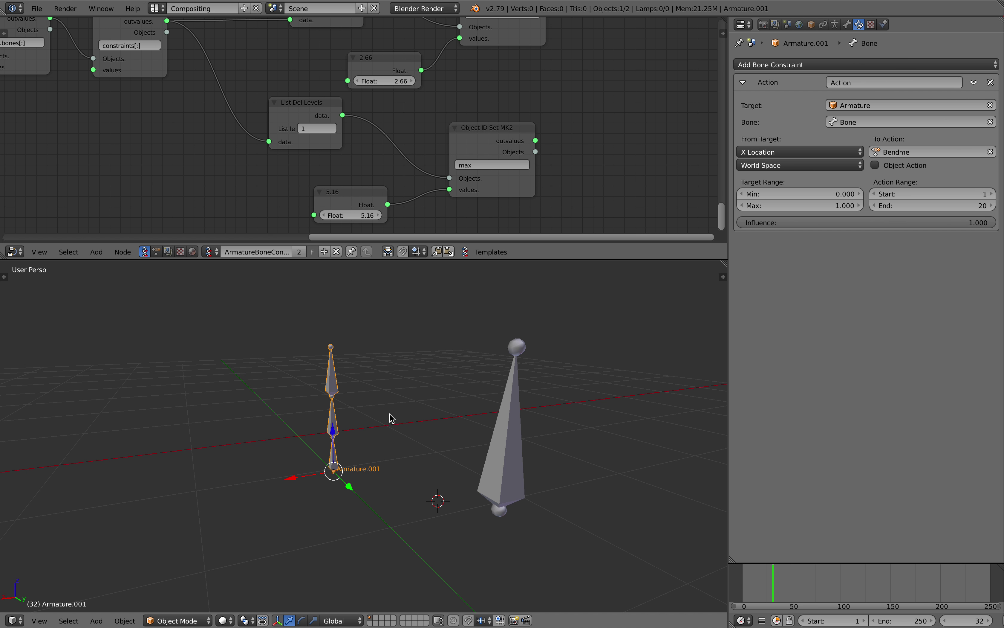
Step: Switch Armature.001 to Pose Mode and inspect the Action constraint on each bone of the chain
{"action": "left_click", "coordinate": [178, 620]}
{"action": "left_click", "coordinate": [195, 580]}
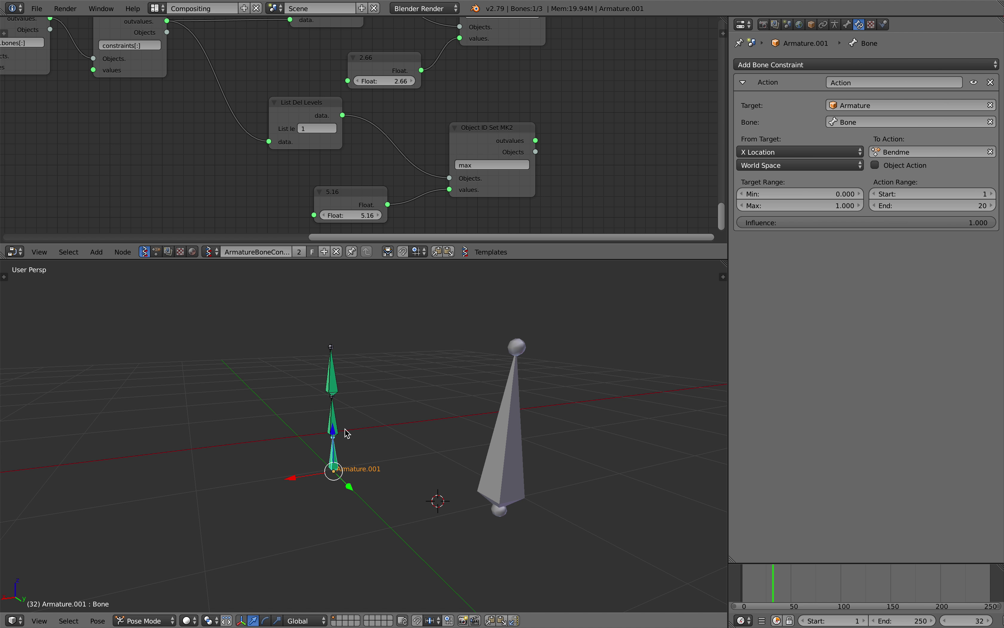
{"action": "right_click", "coordinate": [333, 428]}
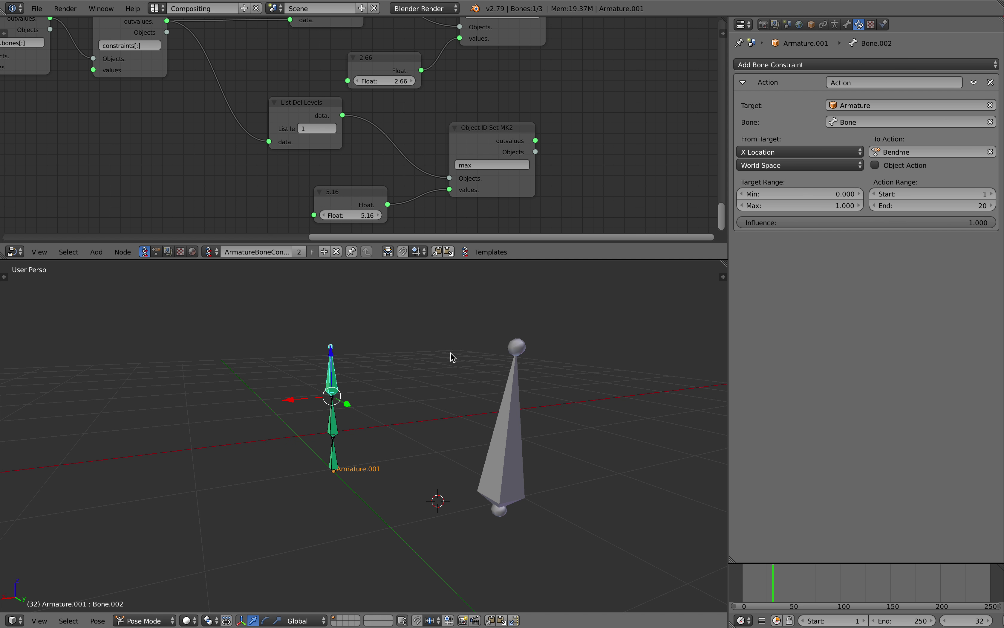
{"action": "right_click", "coordinate": [336, 426]}
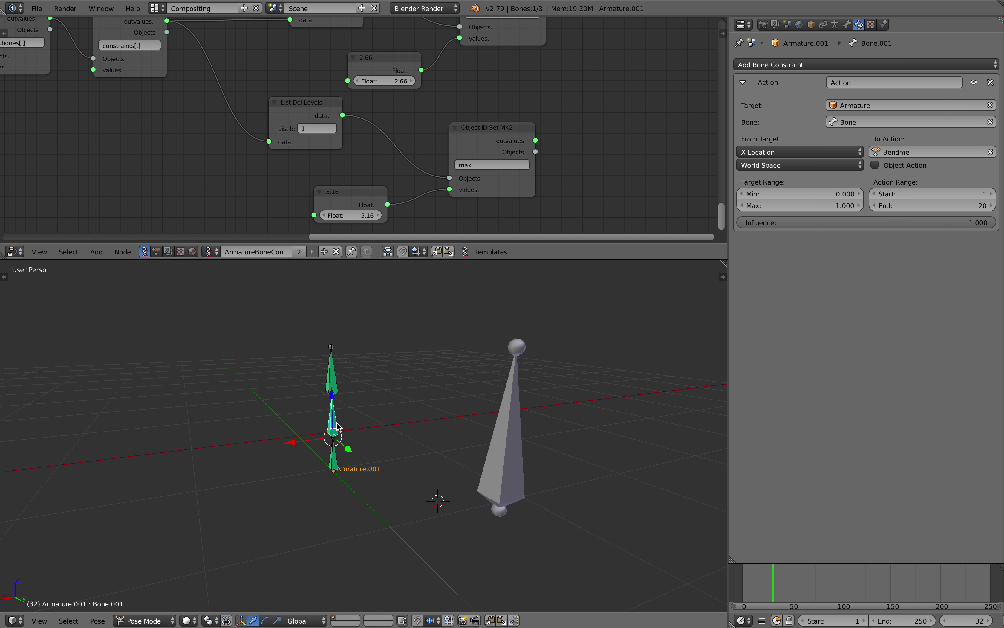
{"action": "right_click", "coordinate": [339, 441]}
{"action": "right_click", "coordinate": [335, 463]}
{"action": "right_click", "coordinate": [338, 412]}
{"action": "middle_click_drag", "start_coordinate": [540, 407], "coordinate": [541, 406]}
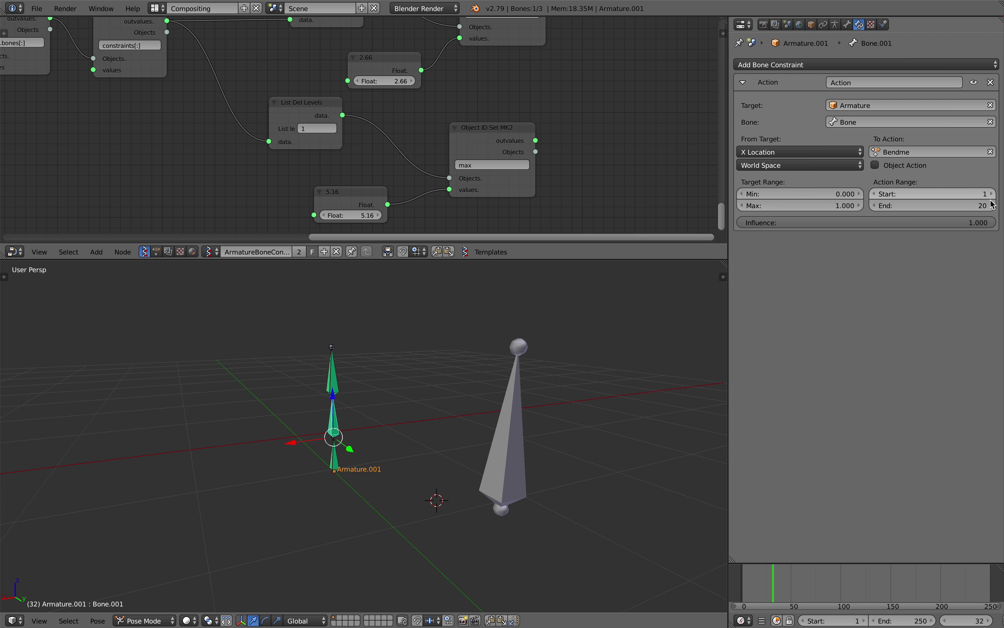
{"action": "scroll", "coordinate": [419, 412], "scroll_direction": "up", "scroll_amount": 3}
{"action": "scroll", "coordinate": [368, 412], "scroll_direction": "down", "scroll_amount": 1}
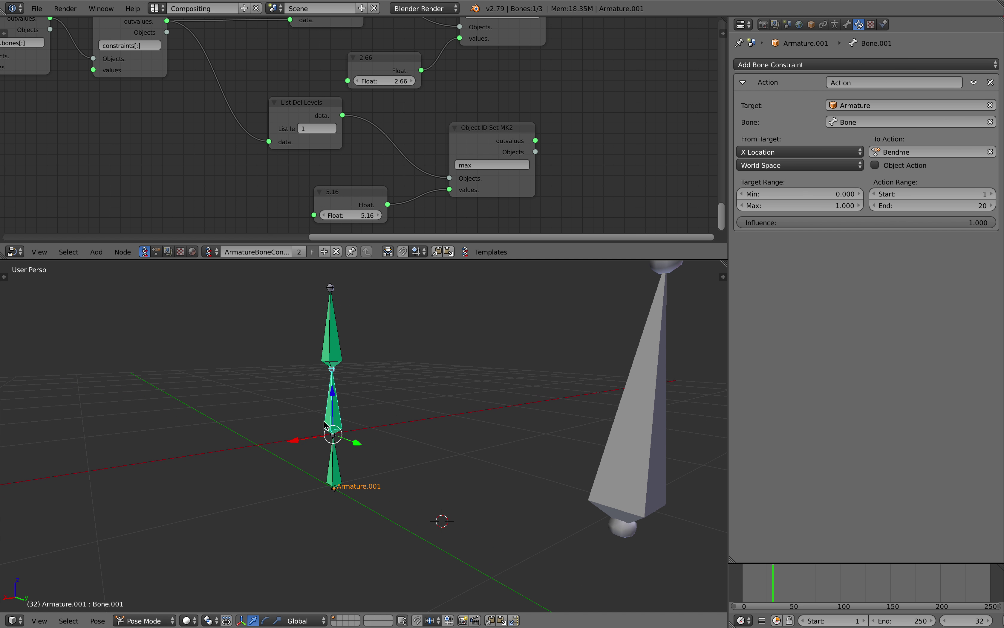
{"action": "scroll", "coordinate": [348, 412], "scroll_direction": "down", "scroll_amount": 3}
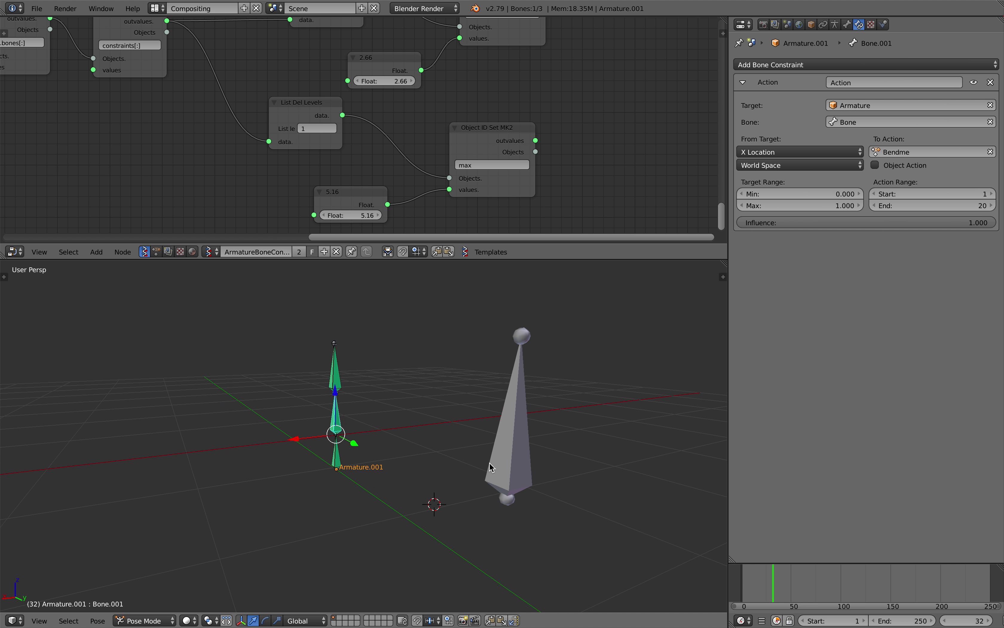
Step: Slide the single-bone Armature back and forth along the X axis to test how it bends Armature.001
{"action": "right_click", "coordinate": [489, 467]}
{"action": "key", "text": "g"}
{"action": "key", "text": "x"}
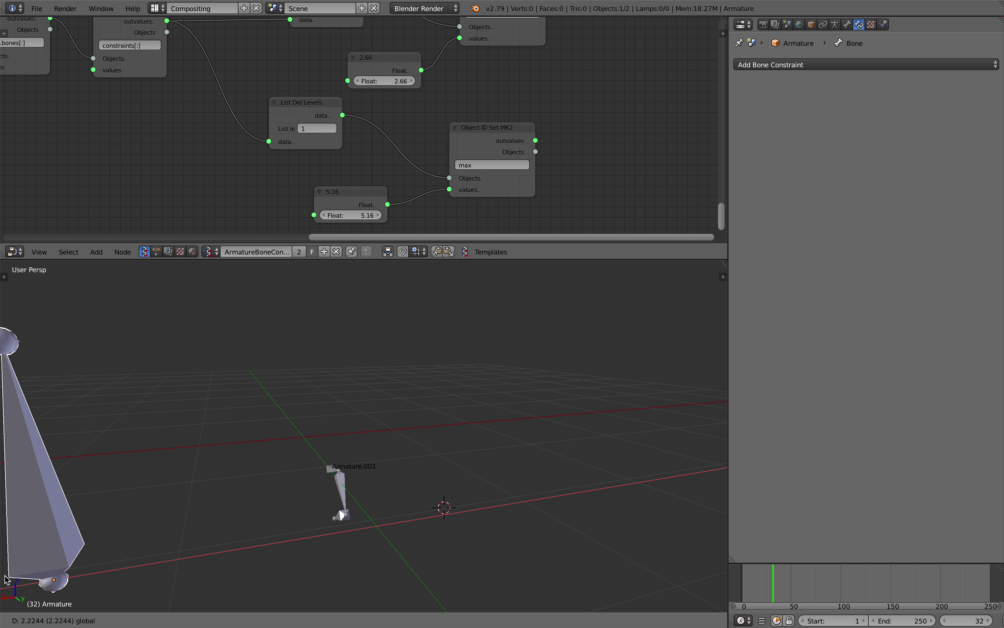
{"action": "left_click", "coordinate": [454, 476]}
Step: Delete all nodes from the current Sverchok node tree
{"action": "scroll", "coordinate": [277, 151], "scroll_direction": "down", "scroll_amount": 8}
{"action": "middle_click_drag", "start_coordinate": [264, 149], "coordinate": [421, 191]}
{"action": "key", "text": "a"}
{"action": "key", "text": "x"}
Step: Save the file under the new name bone_action_constraint_demo_001.blend on the Desktop
{"action": "left_click", "coordinate": [37, 9]}
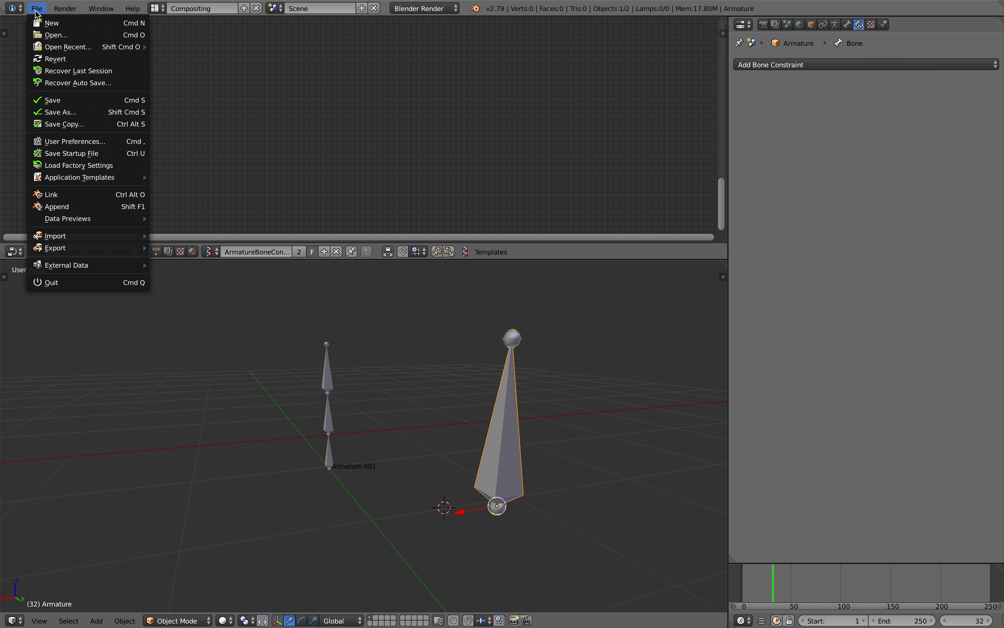
{"action": "left_click", "coordinate": [60, 112]}
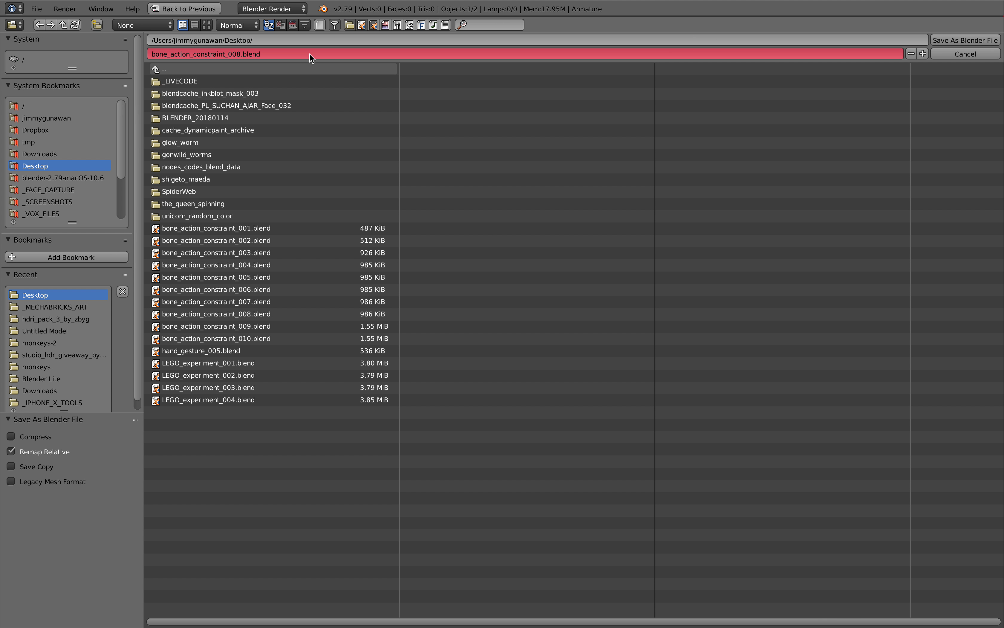
{"action": "left_click", "coordinate": [266, 53]}
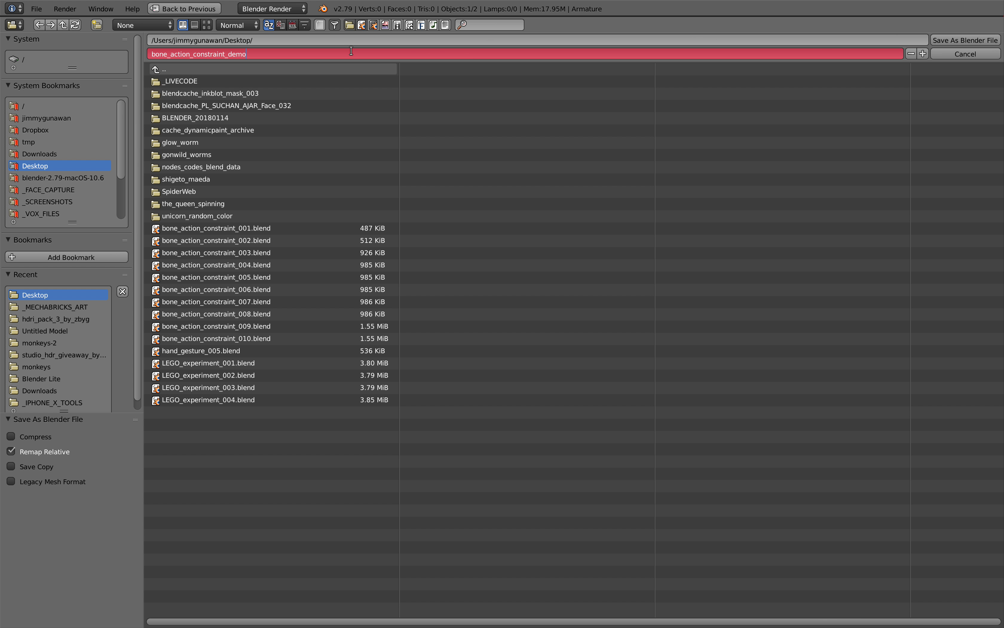
{"action": "key", "text": "Return"}
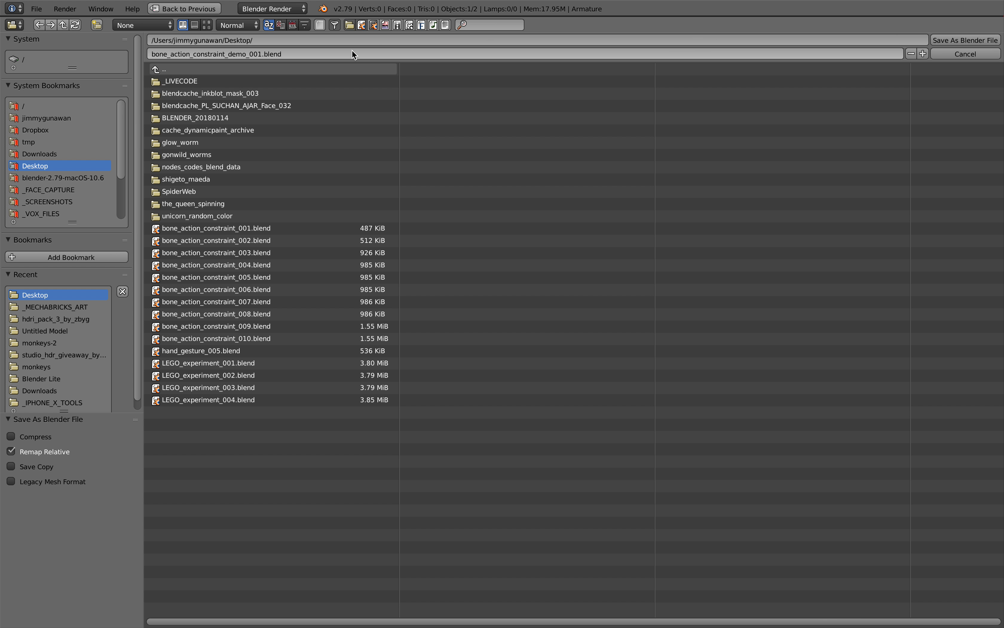
{"action": "left_click", "coordinate": [954, 40]}
Step: Save the file again, select Armature.001 and return it from Pose Mode to Object Mode
{"action": "middle_click_drag", "start_coordinate": [435, 391], "coordinate": [471, 387]}
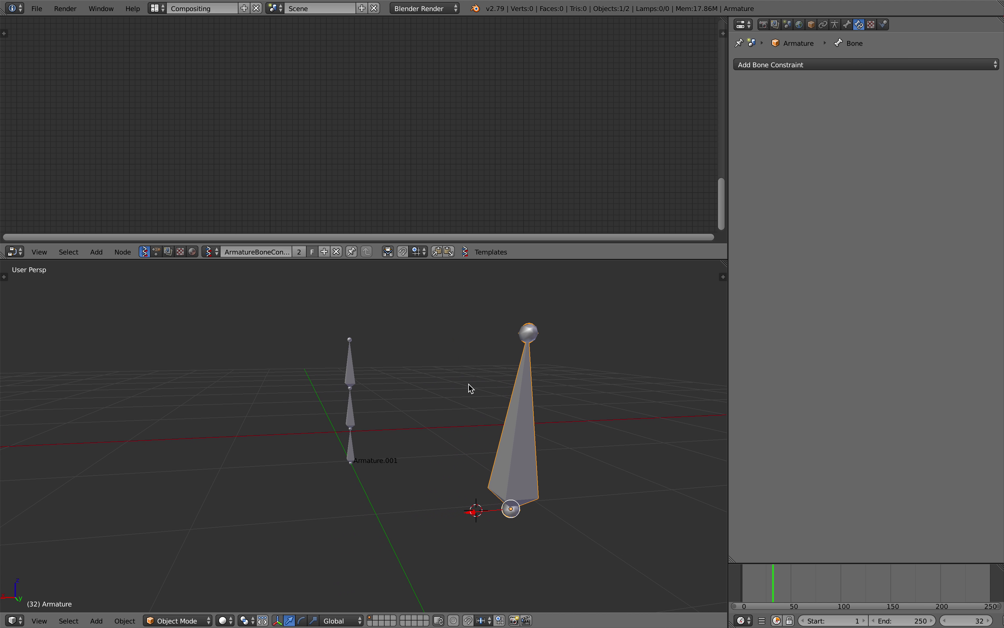
{"action": "left_click", "coordinate": [196, 620]}
{"action": "left_click", "coordinate": [195, 605]}
{"action": "middle_click_drag", "start_coordinate": [305, 489], "coordinate": [324, 474]}
{"action": "key", "text": "ctrl+s"}
{"action": "left_click", "coordinate": [324, 474]}
{"action": "left_click", "coordinate": [348, 447]}
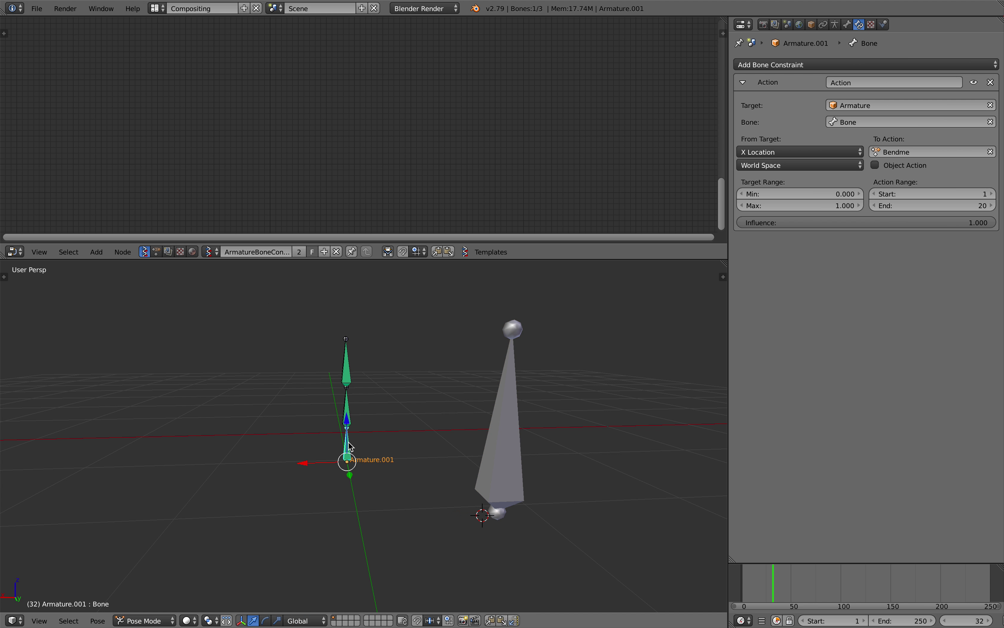
{"action": "left_click", "coordinate": [170, 620]}
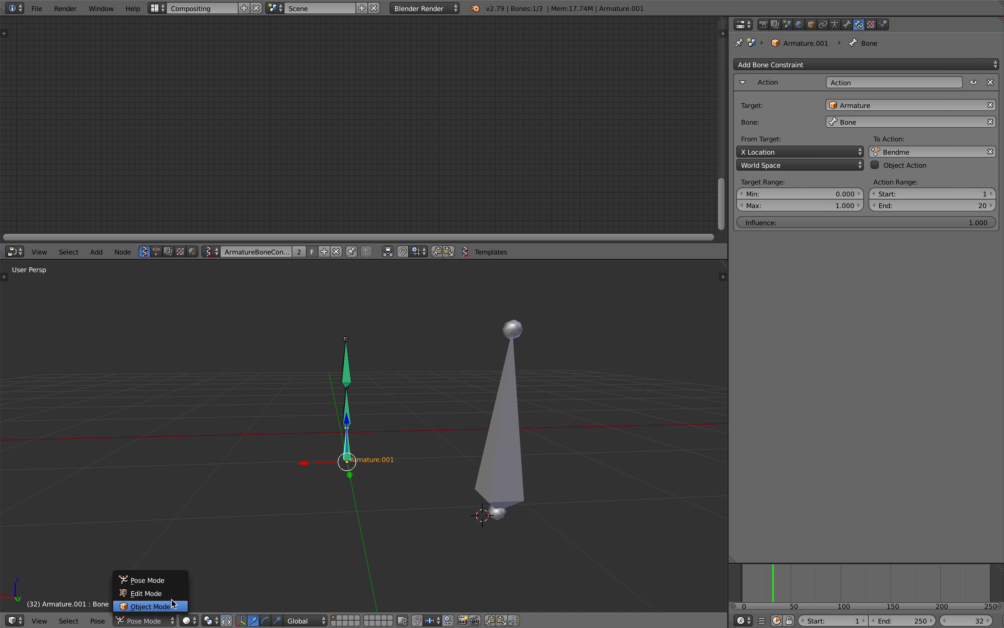
{"action": "left_click", "coordinate": [172, 604]}
Step: Duplicate Armature.001 and place the copy beside it along the X axis, away from the single-bone Armature
{"action": "key", "text": "shift+d"}
{"action": "key", "text": "x"}
{"action": "left_click", "coordinate": [269, 504]}
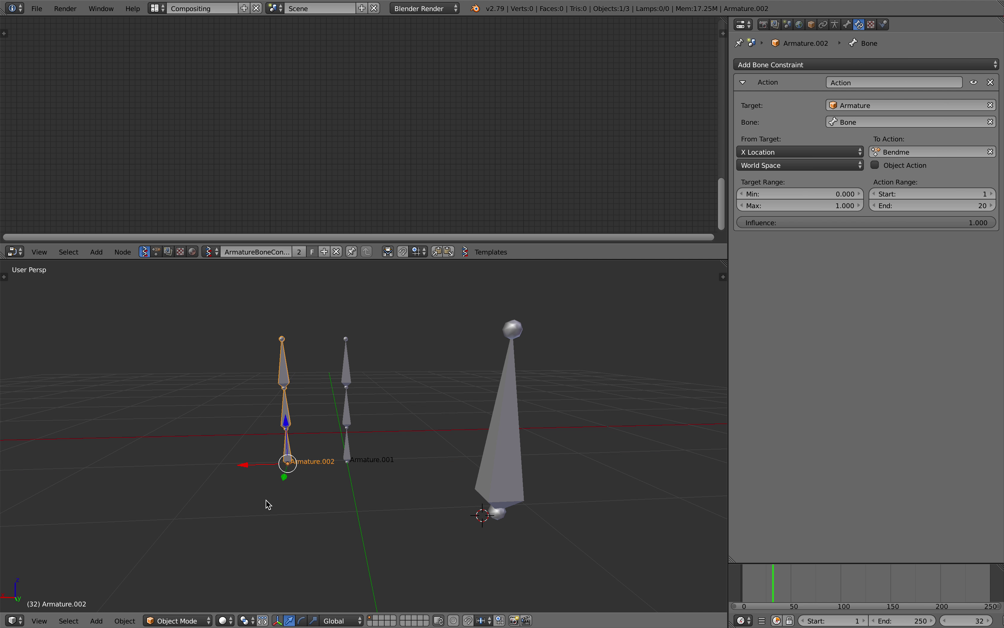
Step: Turn on the name display for the single-bone Armature in its object settings and deselect everything
{"action": "scroll", "coordinate": [365, 476], "scroll_direction": "up", "scroll_amount": 1}
{"action": "middle_click_drag", "start_coordinate": [367, 478], "coordinate": [350, 468], "text": "shift"}
{"action": "right_click", "coordinate": [525, 457]}
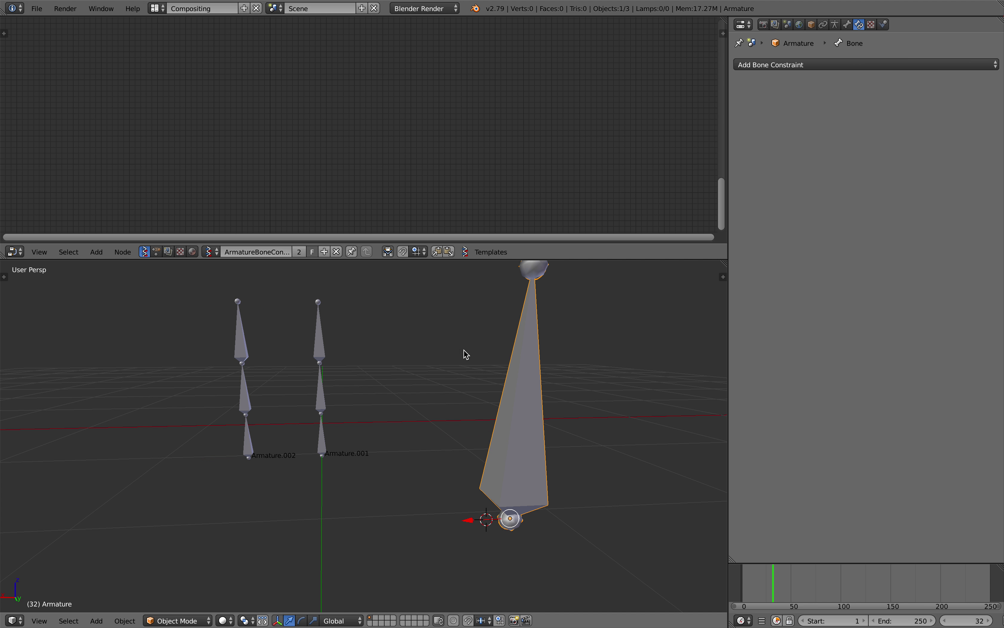
{"action": "left_click", "coordinate": [812, 24]}
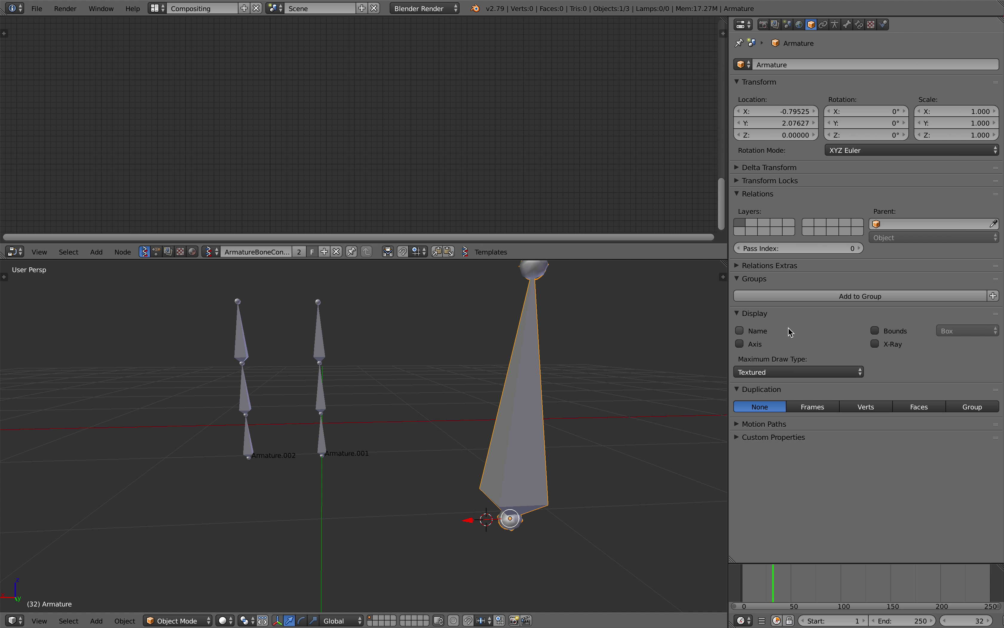
{"action": "left_click", "coordinate": [763, 331]}
{"action": "middle_click_drag", "start_coordinate": [569, 455], "coordinate": [561, 467]}
{"action": "left_click", "coordinate": [603, 519]}
{"action": "key", "text": "a"}
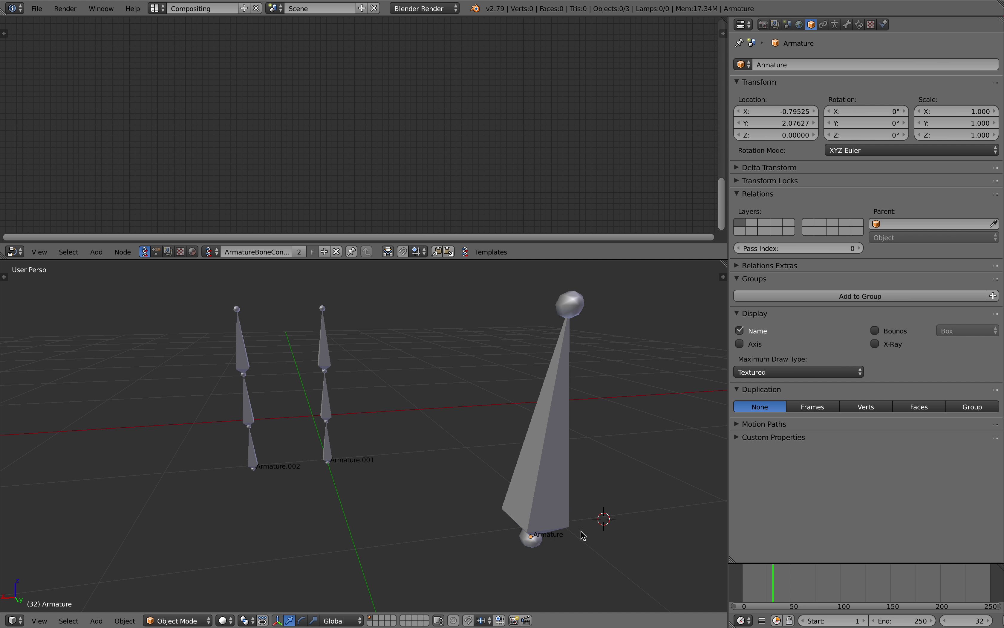
Step: Select each bone chain in turn, and slide the single-bone Armature along X past both, leaving it at about X -0.47
{"action": "right_click", "coordinate": [328, 450]}
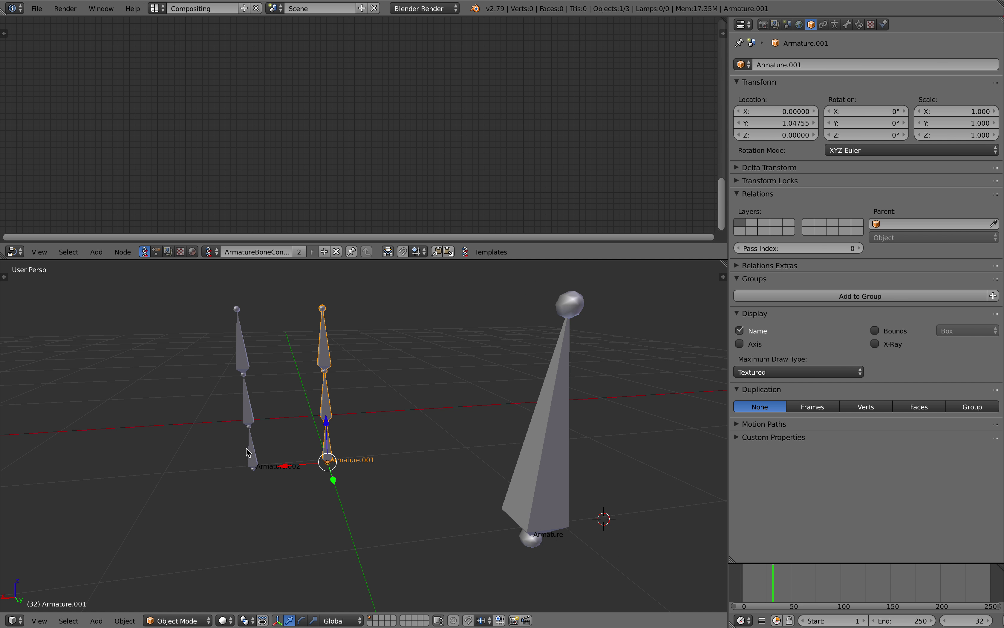
{"action": "right_click", "coordinate": [248, 453]}
{"action": "scroll", "coordinate": [424, 493], "scroll_direction": "down", "scroll_amount": 2}
{"action": "middle_click_drag", "start_coordinate": [447, 488], "coordinate": [438, 483]}
{"action": "right_click", "coordinate": [438, 480]}
{"action": "left_click", "coordinate": [424, 497]}
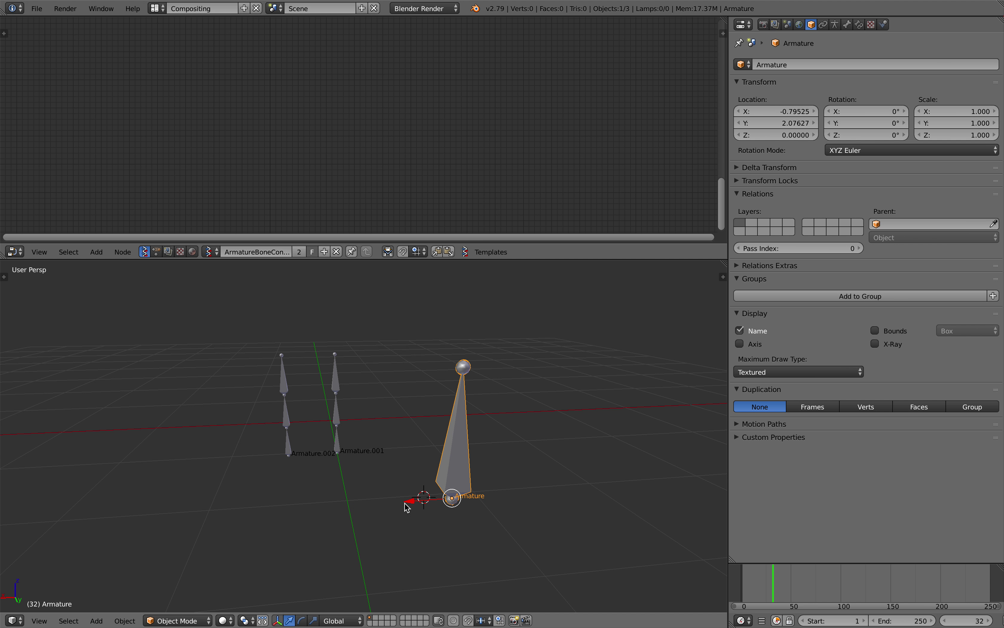
{"action": "key", "text": "g"}
{"action": "key", "text": "x"}
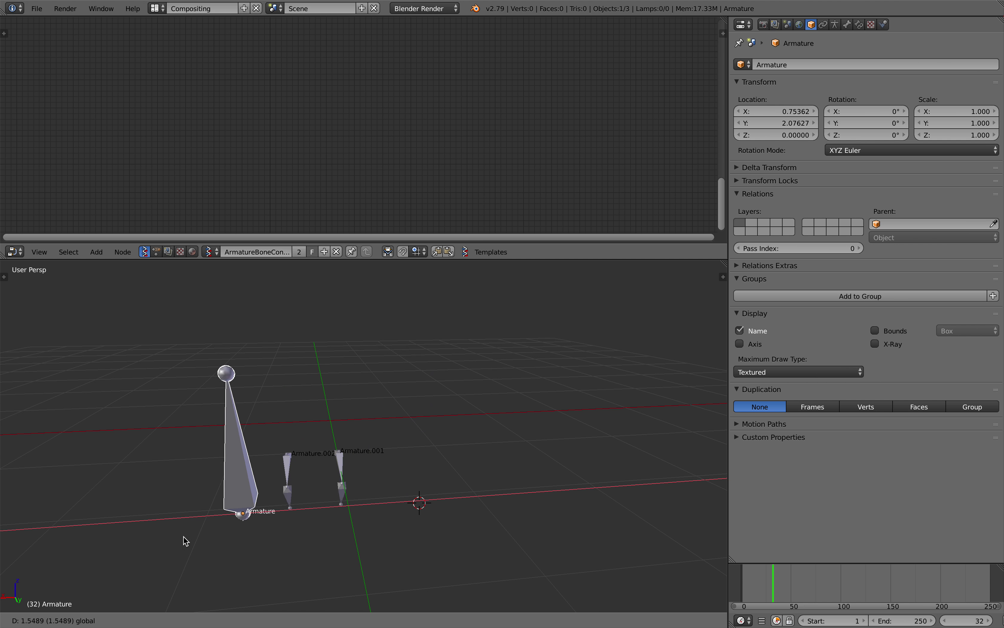
{"action": "left_click", "coordinate": [341, 511]}
Step: Duplicate Armature.002 and place the copy in line with the other chains at about X 1.0
{"action": "scroll", "coordinate": [320, 468], "scroll_direction": "up", "scroll_amount": 2}
{"action": "mouse_move", "coordinate": [292, 461]}
{"action": "middle_mouse_down", "text": "shift"}
{"action": "mouse_move", "coordinate": [318, 467]}
{"action": "mouse_move", "coordinate": [335, 453]}
{"action": "mouse_move", "coordinate": [282, 475]}
{"action": "middle_mouse_up", "text": "shift"}
{"action": "right_click", "coordinate": [284, 461]}
{"action": "key", "text": "shift+d"}
{"action": "left_click", "coordinate": [238, 478]}
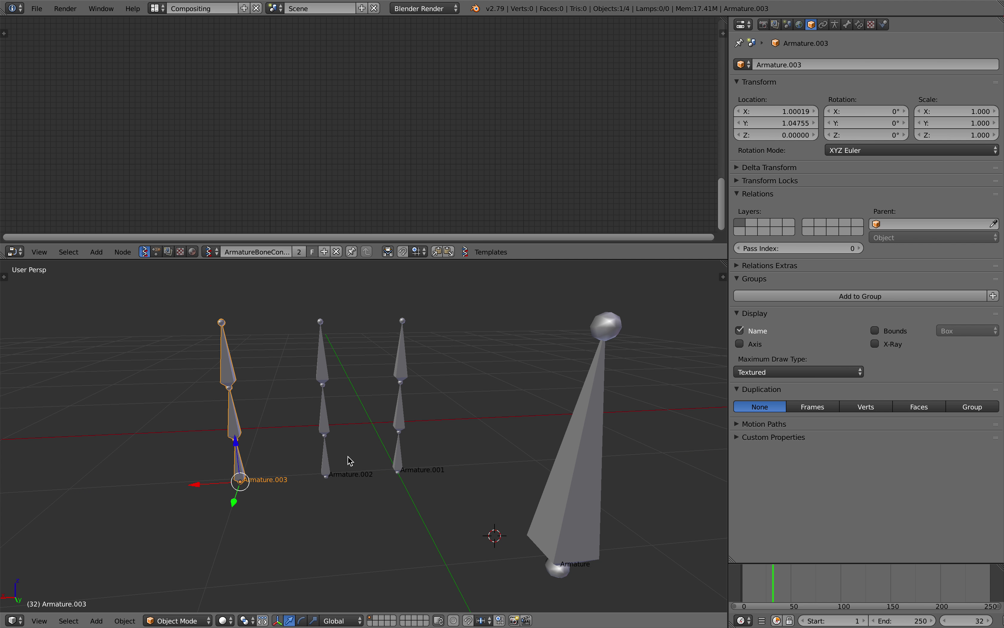
Step: Save the file, select the single-bone Armature and enlarge the node editor in height and width
{"action": "scroll", "coordinate": [382, 466], "scroll_direction": "down", "scroll_amount": 5}
{"action": "middle_click_drag", "start_coordinate": [350, 461], "coordinate": [395, 457]}
{"action": "key", "text": "ctrl+s"}
{"action": "left_click", "coordinate": [398, 454]}
{"action": "scroll", "coordinate": [401, 448], "scroll_direction": "up", "scroll_amount": 3}
{"action": "right_click", "coordinate": [533, 456]}
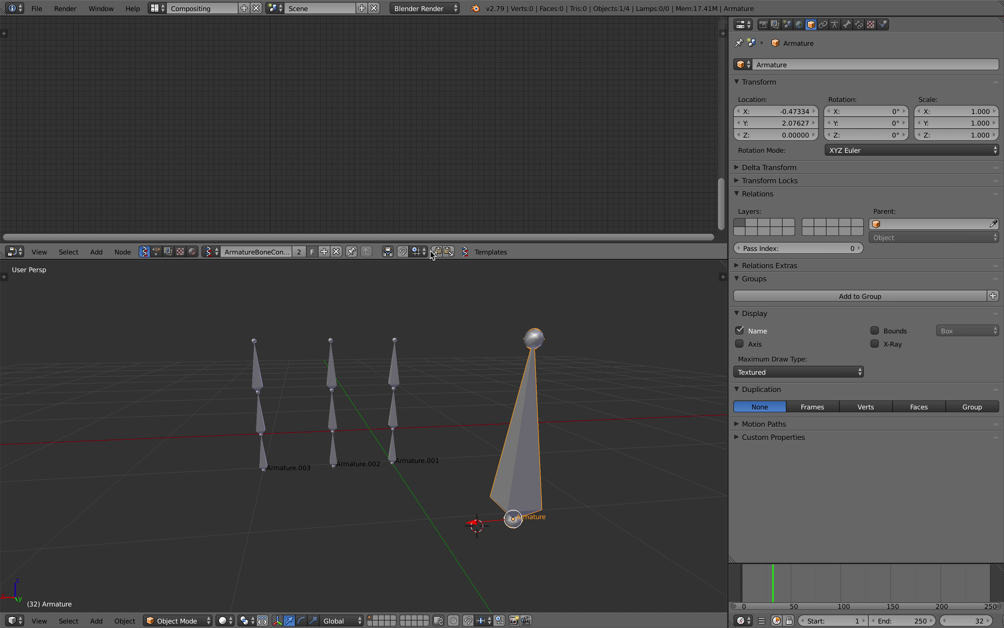
{"action": "left_click_drag", "start_coordinate": [434, 258], "coordinate": [434, 296]}
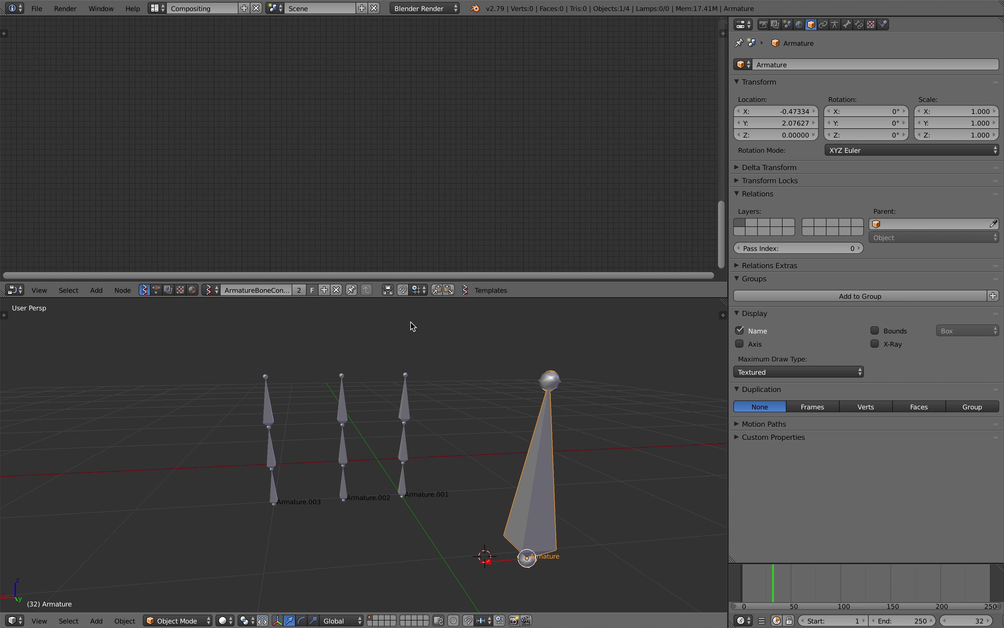
{"action": "left_click_drag", "start_coordinate": [729, 99], "coordinate": [763, 99]}
Step: Add an Object ID Selector node to the empty node tree
{"action": "key", "text": "shift+a"}
{"action": "left_click", "coordinate": [218, 124]}
{"action": "type", "text": "selec"}
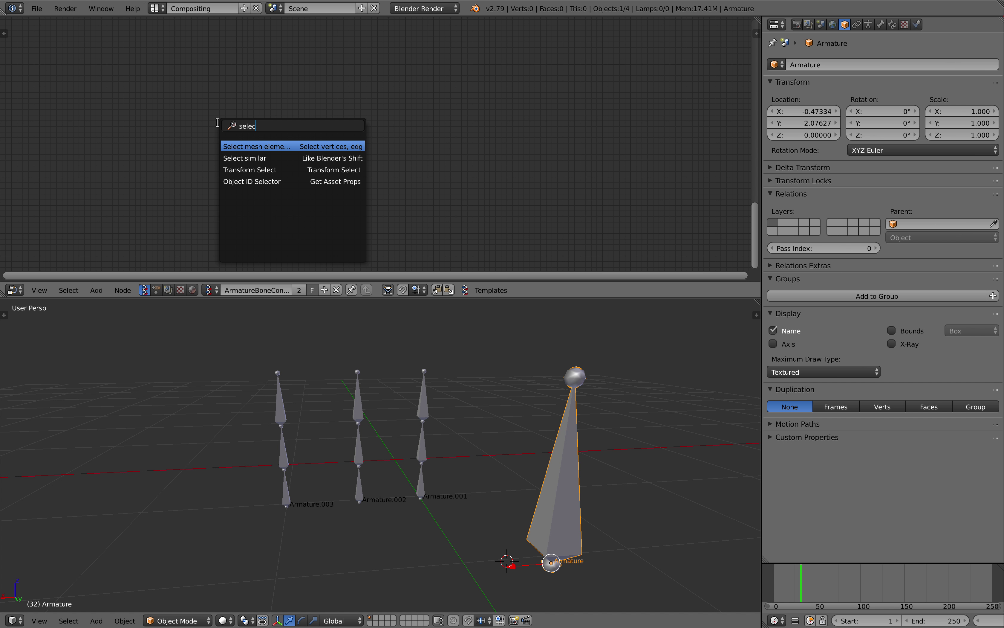
{"action": "key", "text": "Down"}
{"action": "key", "text": "Down"}
{"action": "key", "text": "Down"}
{"action": "key", "text": "Return"}
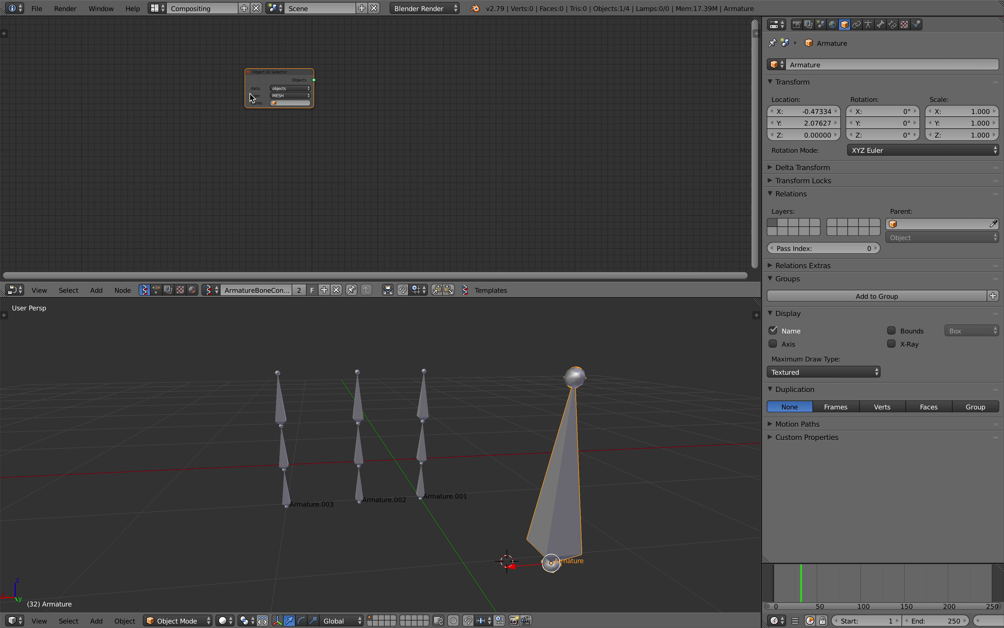
{"action": "left_click", "coordinate": [156, 204]}
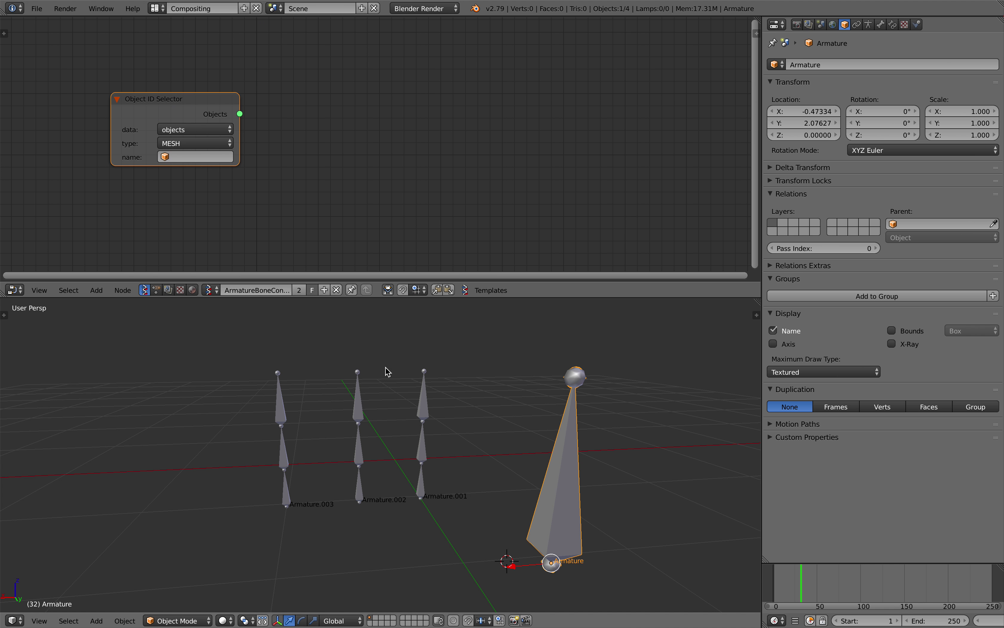
Step: Set the Object ID Selector's type to ARMATURE, keeping its data on objects and its name filter empty
{"action": "middle_click_drag", "start_coordinate": [385, 372], "coordinate": [344, 428]}
{"action": "left_click", "coordinate": [207, 130]}
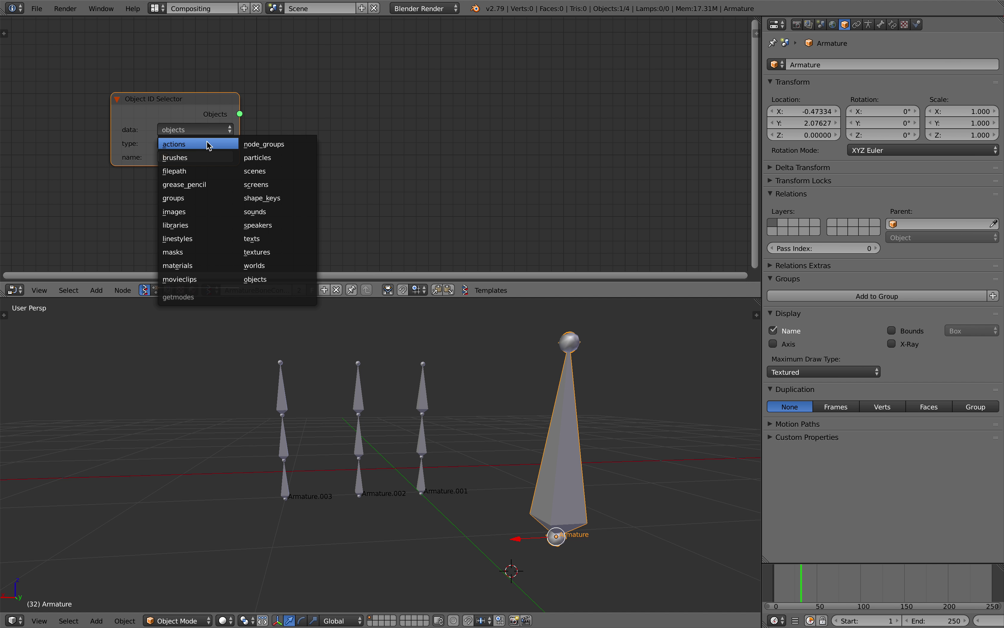
{"action": "left_click", "coordinate": [183, 142]}
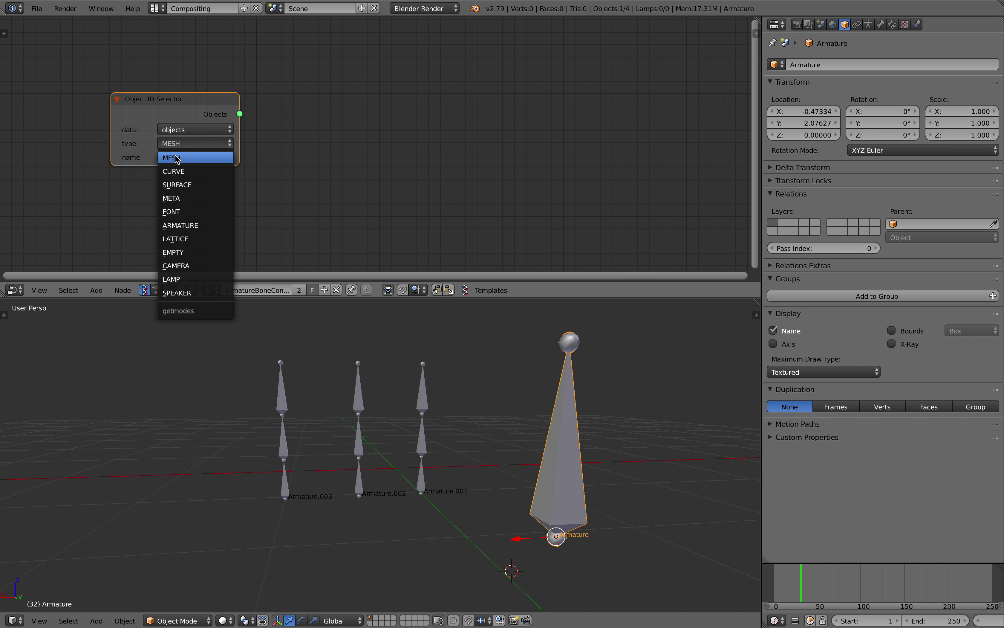
{"action": "left_click", "coordinate": [209, 224]}
{"action": "left_click", "coordinate": [195, 157]}
{"action": "scroll", "coordinate": [192, 185], "scroll_direction": "up", "scroll_amount": 1}
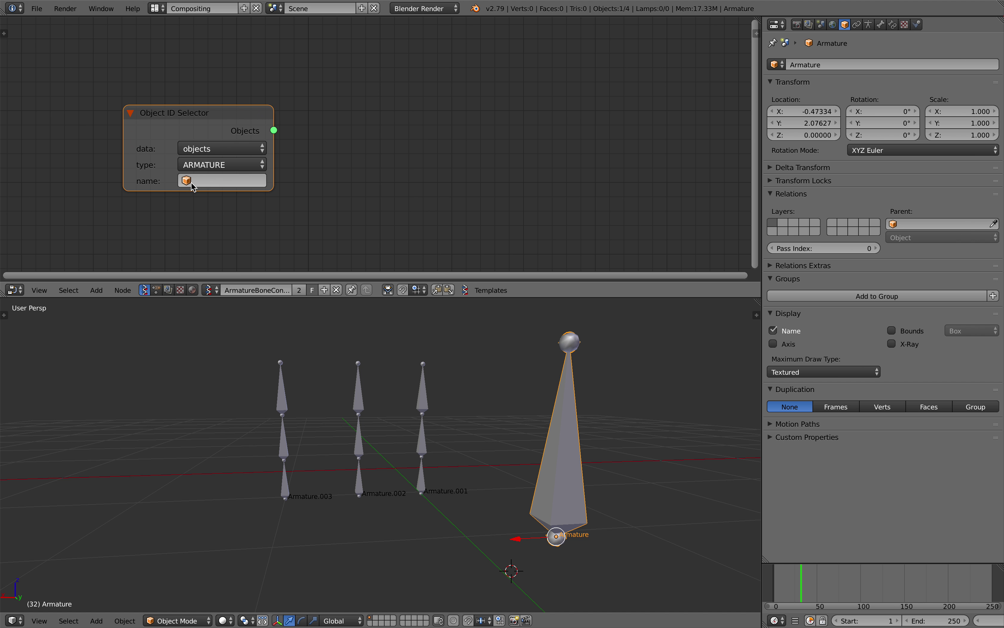
{"action": "left_click", "coordinate": [203, 181]}
{"action": "left_click", "coordinate": [365, 152]}
Step: Add a Stethoscope MK2 node and connect the Object ID Selector's Objects output to its Data input
{"action": "middle_click_drag", "start_coordinate": [364, 130], "coordinate": [300, 122]}
{"action": "middle_click_drag", "start_coordinate": [363, 134], "coordinate": [355, 113]}
{"action": "key", "text": "space"}
{"action": "type", "text": "steth"}
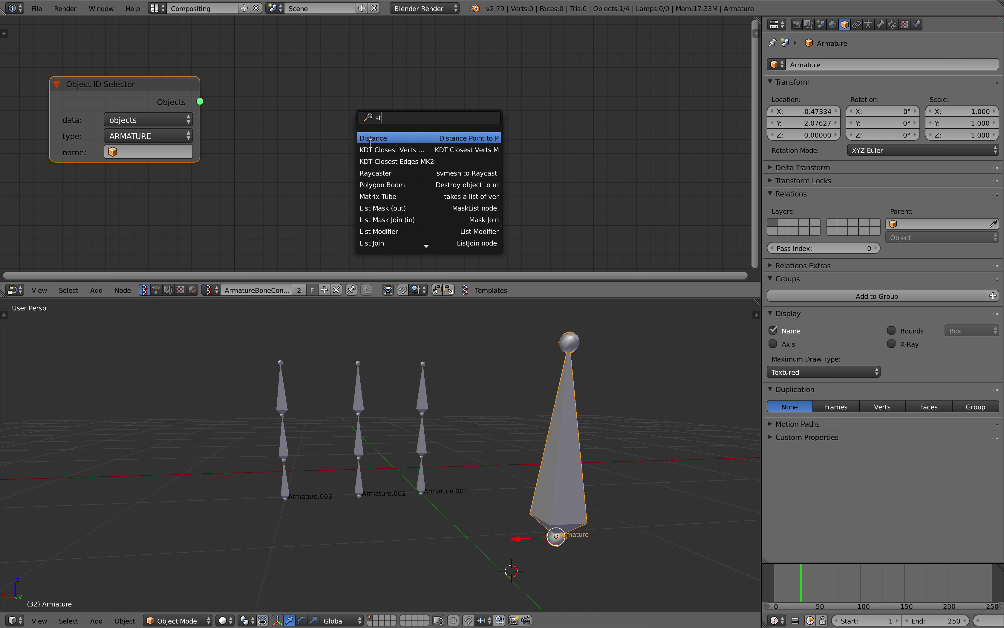
{"action": "key", "text": "Return"}
{"action": "left_click", "coordinate": [316, 127]}
{"action": "left_click_drag", "start_coordinate": [200, 101], "coordinate": [320, 203]}
{"action": "middle_click_drag", "start_coordinate": [282, 152], "coordinate": [310, 153]}
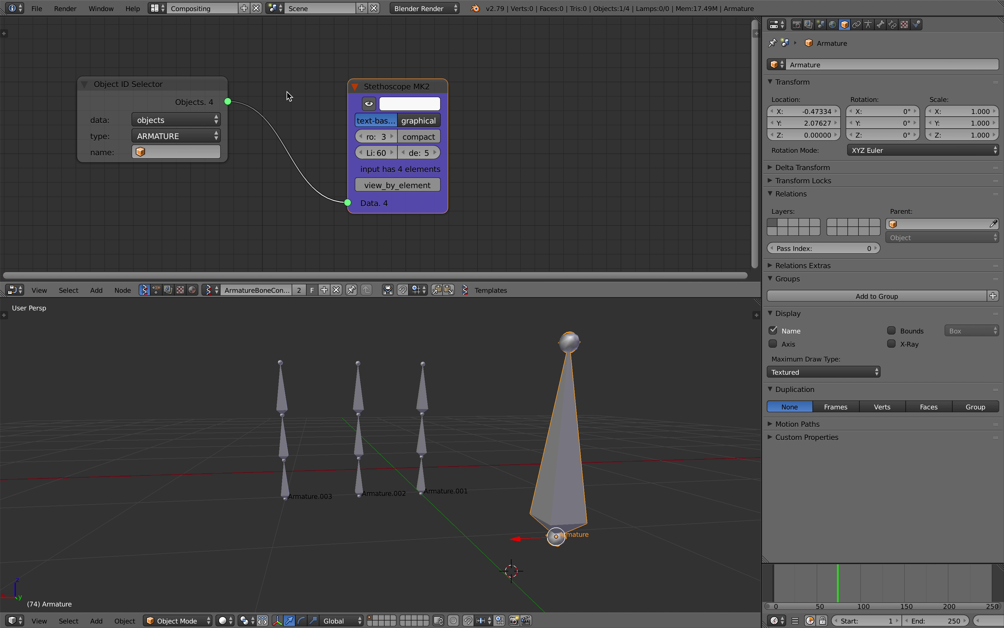
Step: Reposition the Object ID Selector and Stethoscope MK2 nodes together, closer to the Stethoscope's printed text
{"action": "scroll", "coordinate": [371, 182], "scroll_direction": "down", "scroll_amount": 9}
{"action": "scroll", "coordinate": [371, 181], "scroll_direction": "up", "scroll_amount": 2}
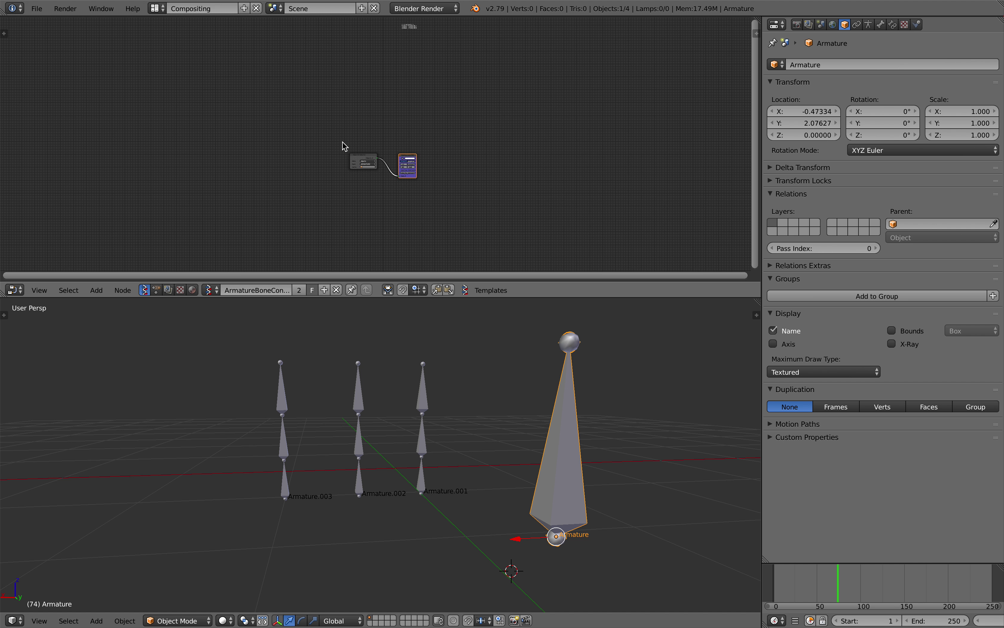
{"action": "key", "text": "g"}
{"action": "left_click", "coordinate": [371, 35]}
{"action": "middle_click_drag", "start_coordinate": [375, 58], "coordinate": [362, 170]}
{"action": "scroll", "coordinate": [364, 171], "scroll_direction": "up", "scroll_amount": 10}
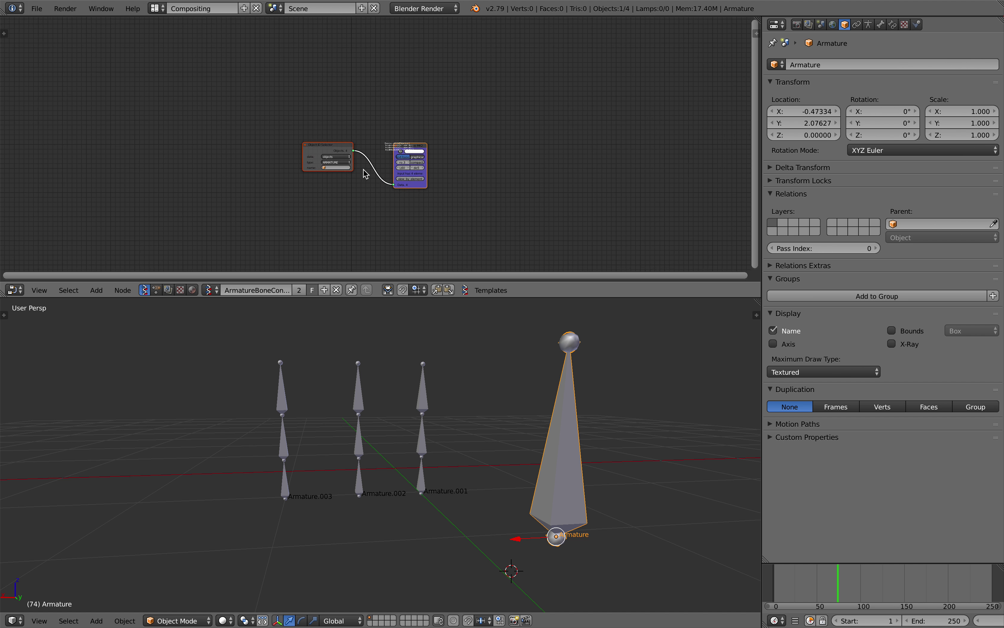
{"action": "key", "text": "g"}
{"action": "left_click", "coordinate": [408, 155]}
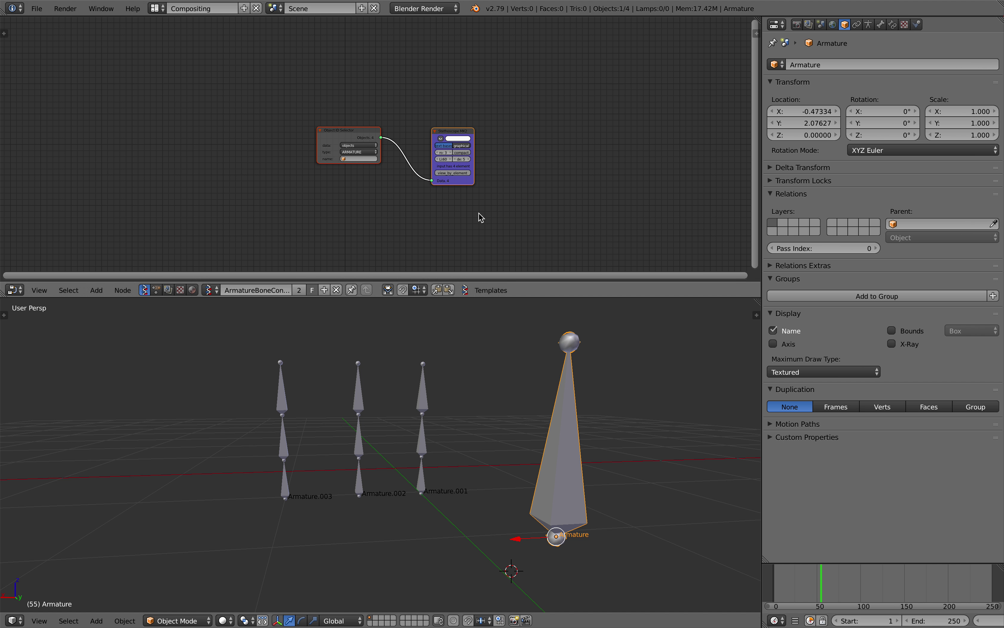
Step: Shift the Object ID Selector upward and read the object list printed by the Stethoscope
{"action": "scroll", "coordinate": [477, 218], "scroll_direction": "down", "scroll_amount": 1}
{"action": "scroll", "coordinate": [368, 158], "scroll_direction": "up", "scroll_amount": 4}
{"action": "left_click_drag", "start_coordinate": [323, 236], "coordinate": [298, 102]}
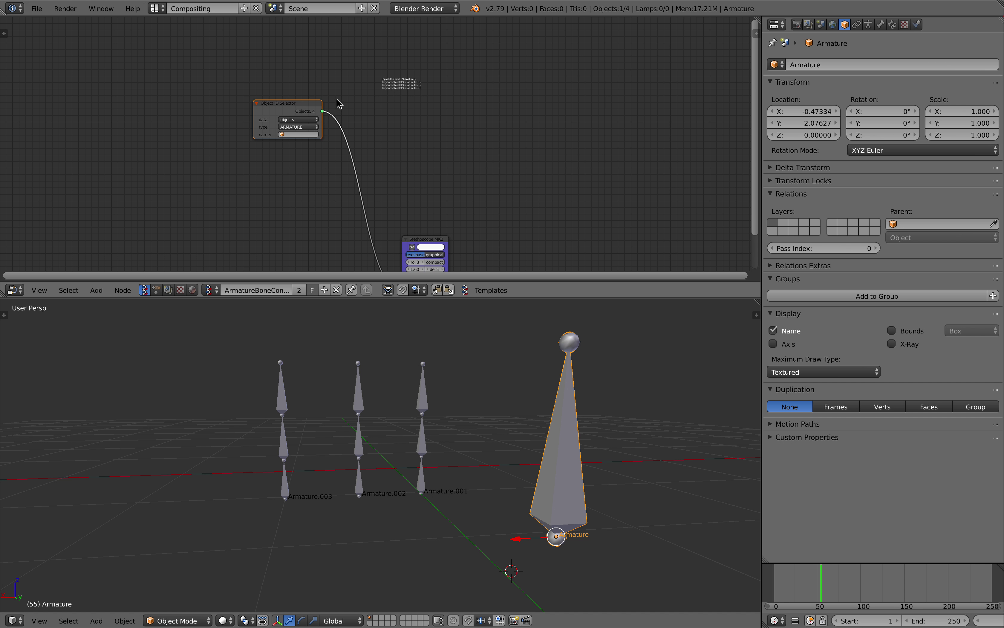
{"action": "middle_click_drag", "start_coordinate": [339, 102], "coordinate": [334, 145]}
{"action": "scroll", "coordinate": [348, 146], "scroll_direction": "up", "scroll_amount": 5}
{"action": "scroll", "coordinate": [374, 146], "scroll_direction": "up", "scroll_amount": 4}
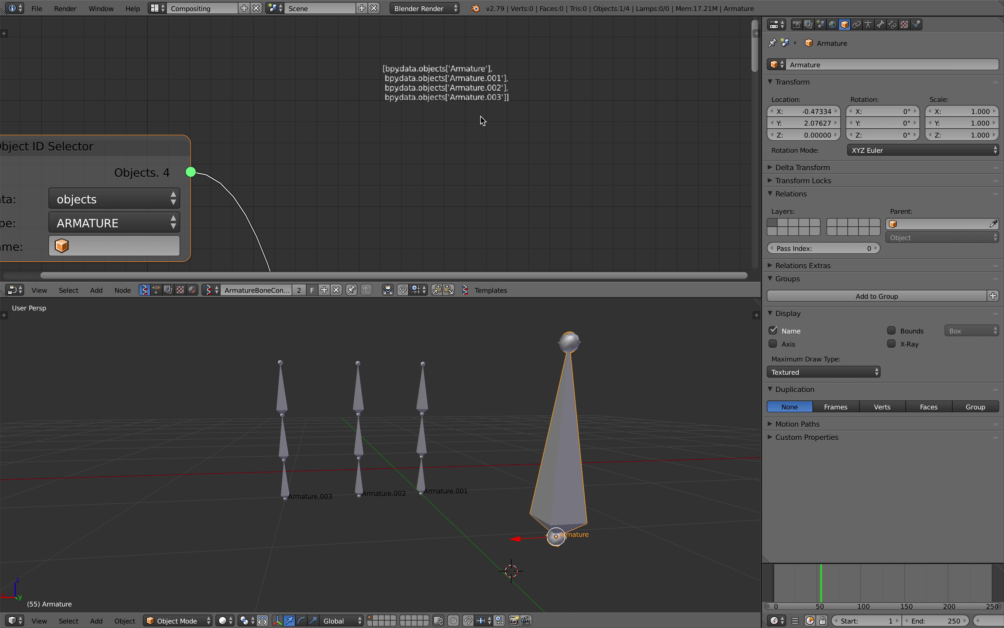
Step: Lower the Object ID Selector to the Stethoscope MK2's level and move the Stethoscope away to leave room between them
{"action": "scroll", "coordinate": [427, 158], "scroll_direction": "down", "scroll_amount": 5}
{"action": "middle_click_drag", "start_coordinate": [379, 208], "coordinate": [385, 109]}
{"action": "scroll", "coordinate": [266, 165], "scroll_direction": "down", "scroll_amount": 6}
{"action": "middle_click_drag", "start_coordinate": [252, 55], "coordinate": [298, 112]}
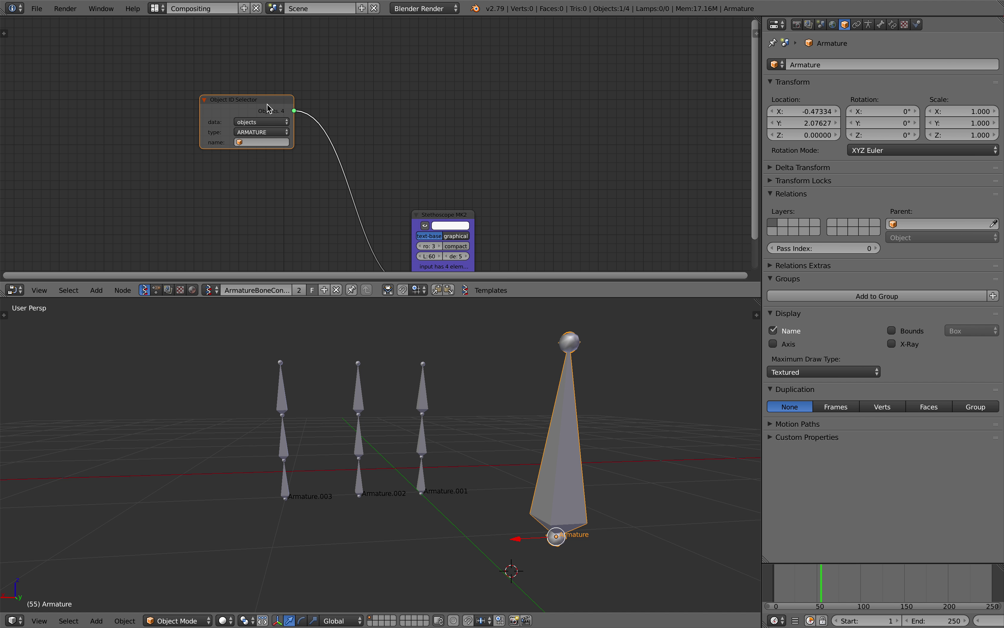
{"action": "left_click_drag", "start_coordinate": [267, 104], "coordinate": [250, 203]}
{"action": "middle_click_drag", "start_coordinate": [327, 242], "coordinate": [317, 136]}
{"action": "scroll", "coordinate": [398, 424], "scroll_direction": "up", "scroll_amount": 2}
{"action": "middle_click_drag", "start_coordinate": [438, 444], "coordinate": [442, 474], "text": "shift"}
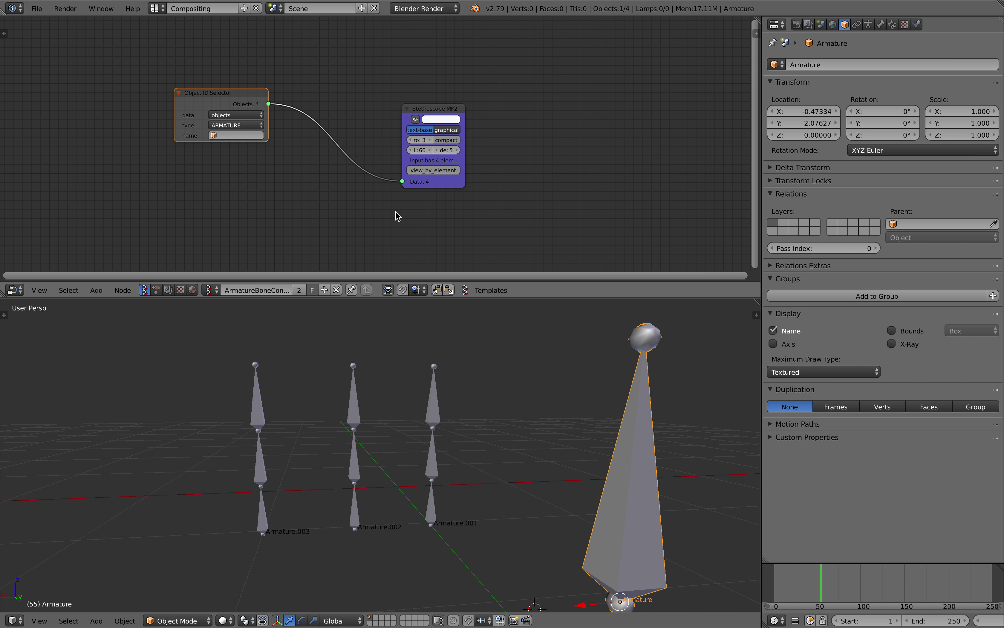
{"action": "left_click_drag", "start_coordinate": [446, 177], "coordinate": [507, 168]}
Step: Add an Object ID Filter node on the link between the Object ID Selector and the Stethoscope MK2
{"action": "scroll", "coordinate": [390, 139], "scroll_direction": "up", "scroll_amount": 2}
{"action": "key", "text": "alt+space"}
{"action": "type", "text": "filter"}
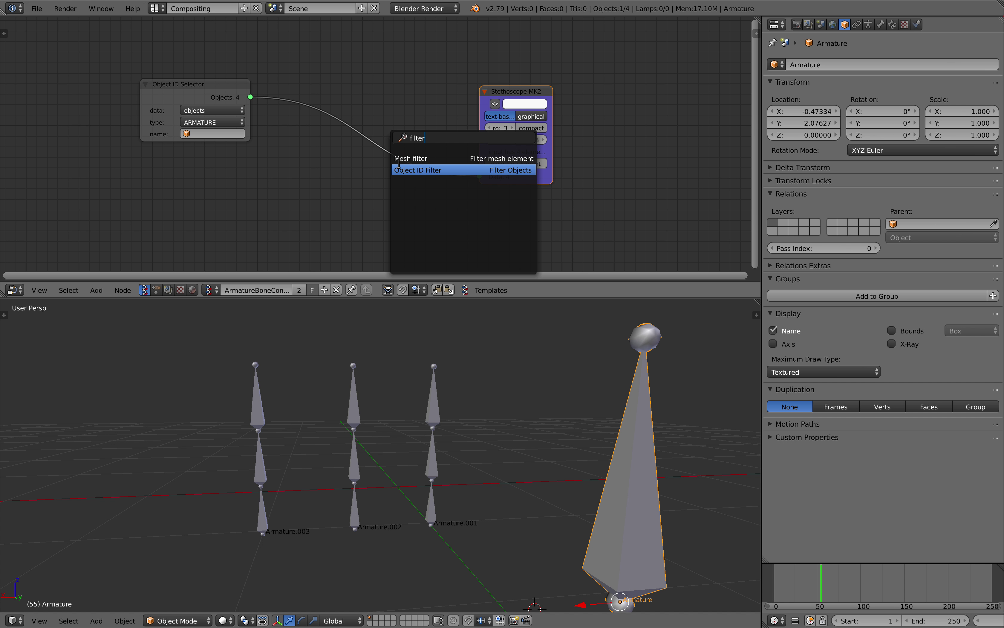
{"action": "left_click", "coordinate": [436, 171]}
{"action": "left_click", "coordinate": [375, 141]}
{"action": "scroll", "coordinate": [375, 144], "scroll_direction": "up", "scroll_amount": 3}
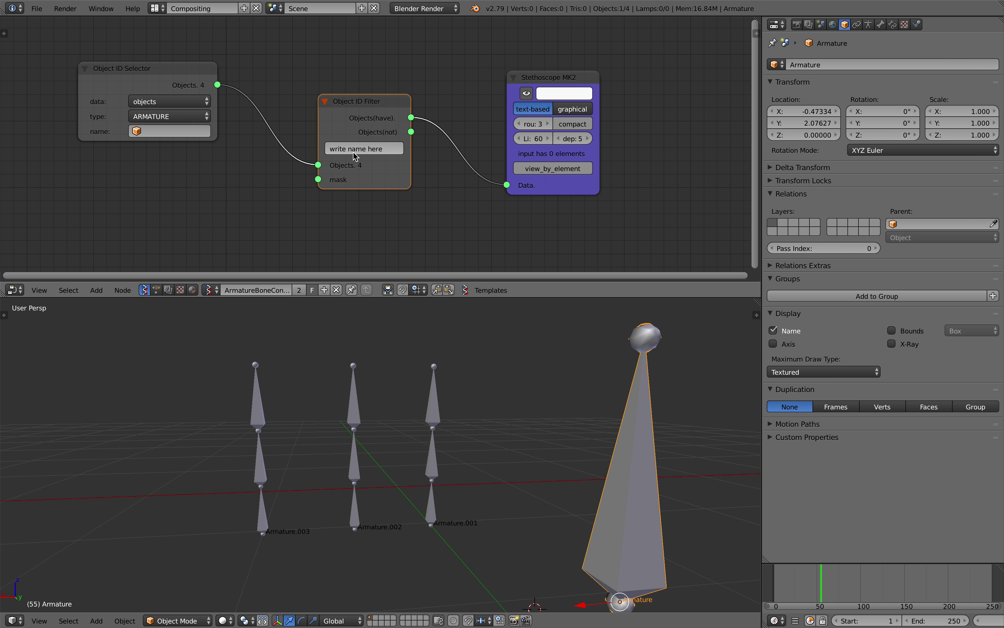
Step: Set the Object ID Filter's name to Armature.001 and spread the Object ID Filter and Stethoscope MK2 nodes apart
{"action": "left_click", "coordinate": [380, 154]}
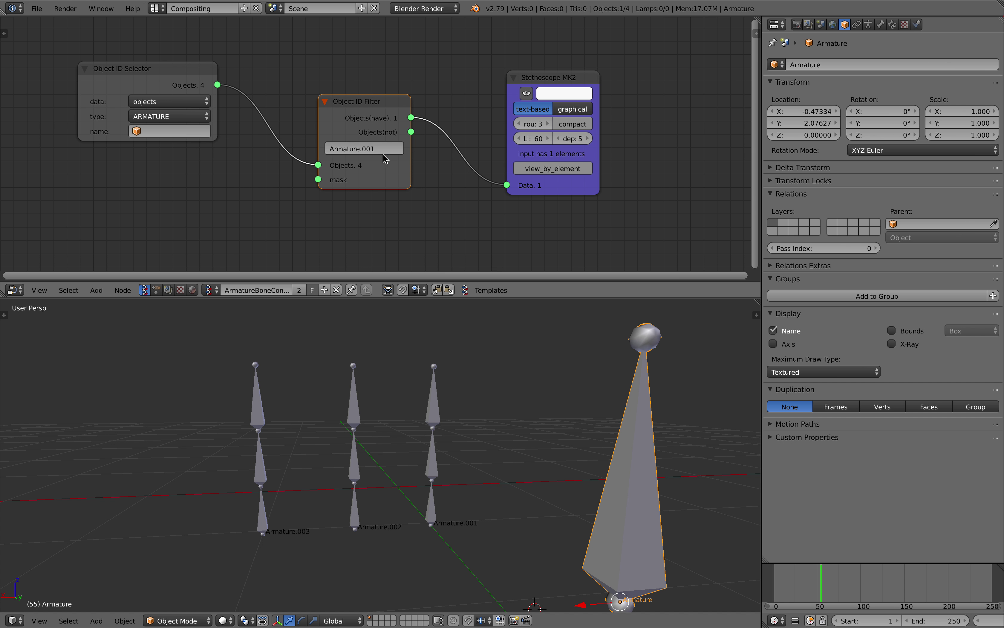
{"action": "left_click_drag", "start_coordinate": [549, 177], "coordinate": [587, 184]}
{"action": "key", "text": "ctrl+s"}
{"action": "left_click", "coordinate": [586, 185]}
{"action": "middle_click_drag", "start_coordinate": [356, 123], "coordinate": [339, 136]}
{"action": "left_click_drag", "start_coordinate": [329, 127], "coordinate": [292, 116]}
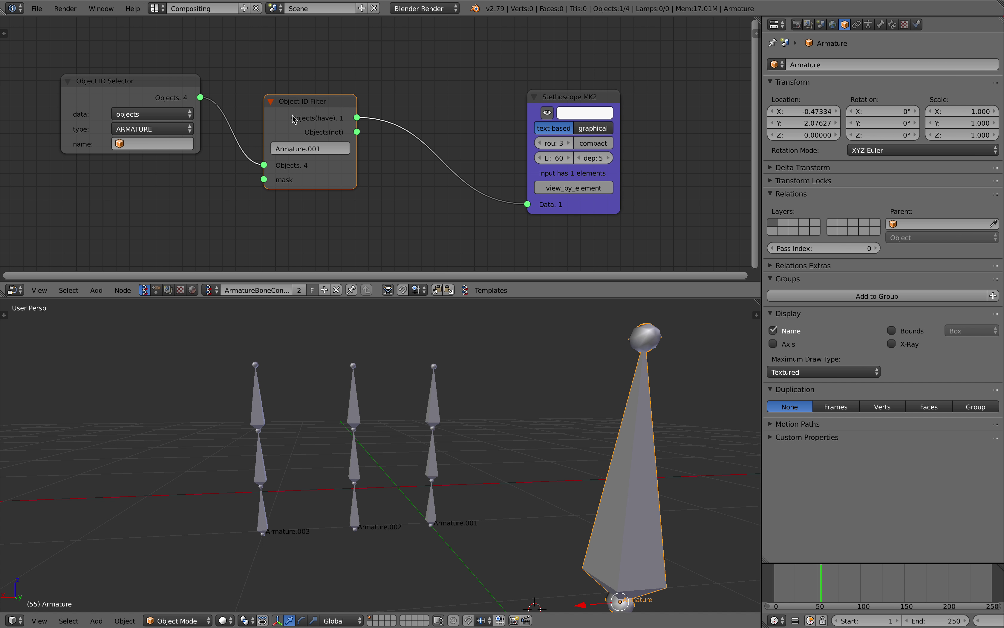
Step: Select Armature.002 in the 3D view and save over the existing bone_action_constraint_demo_001.blend file
{"action": "right_click", "coordinate": [354, 493]}
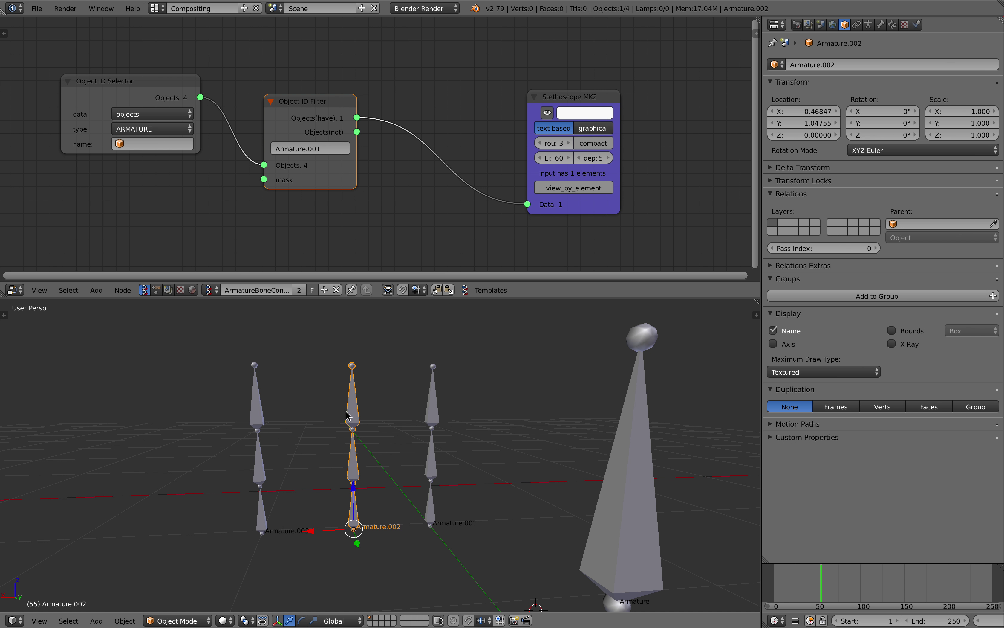
{"action": "middle_click_drag", "start_coordinate": [339, 235], "coordinate": [311, 237]}
{"action": "key", "text": "ctrl+s"}
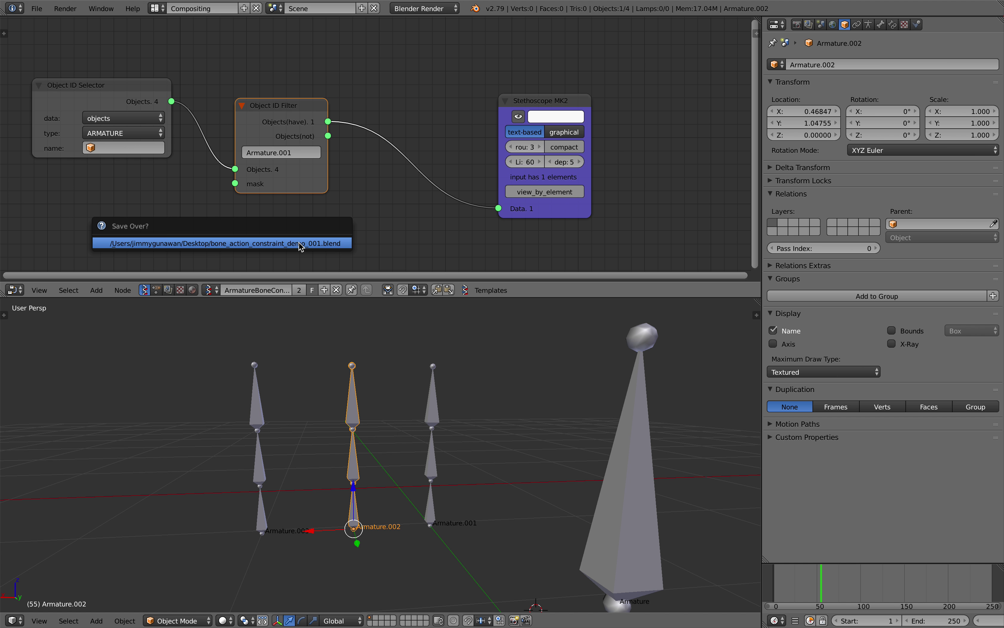
{"action": "left_click", "coordinate": [301, 242]}
Step: Move the Stethoscope MK2 farther away and add an Object ID Set MK2 node on its link from the Object ID Filter
{"action": "left_click_drag", "start_coordinate": [539, 103], "coordinate": [564, 105]}
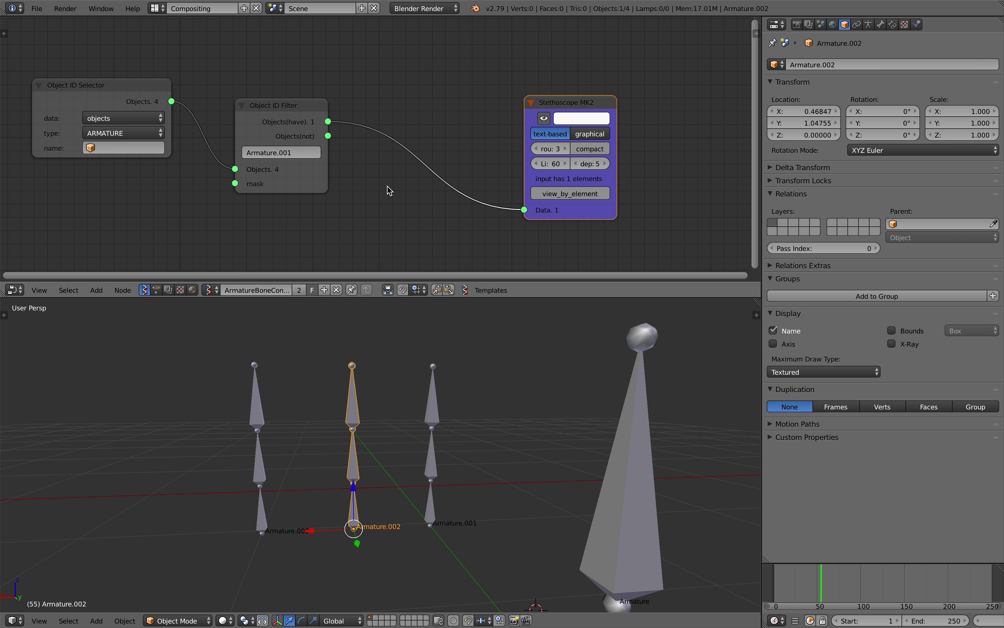
{"action": "left_click", "coordinate": [278, 124]}
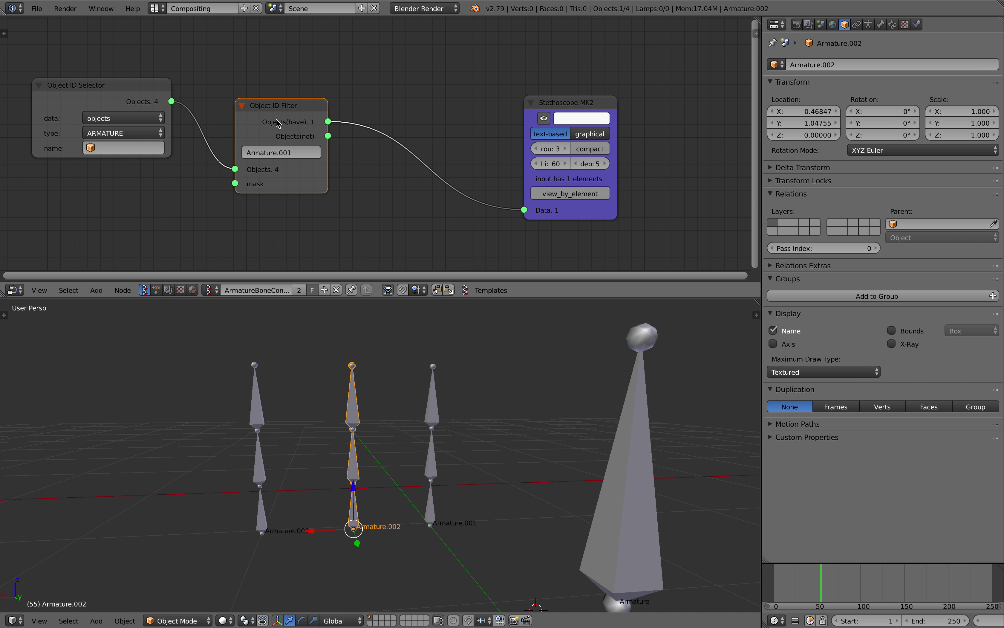
{"action": "key", "text": "alt+space"}
{"action": "type", "text": "set"}
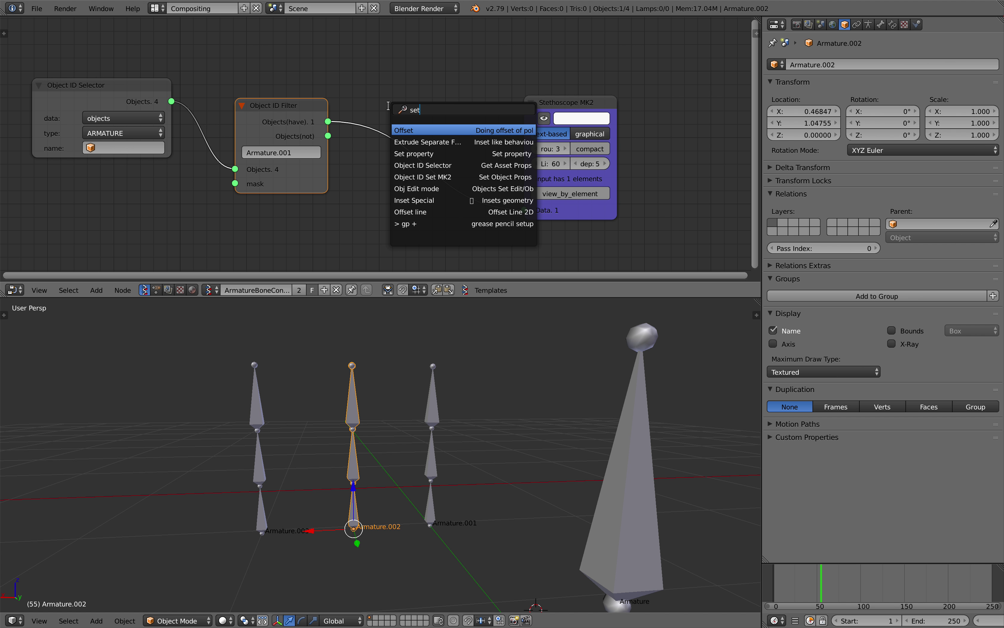
{"action": "type", "text": "object id"}
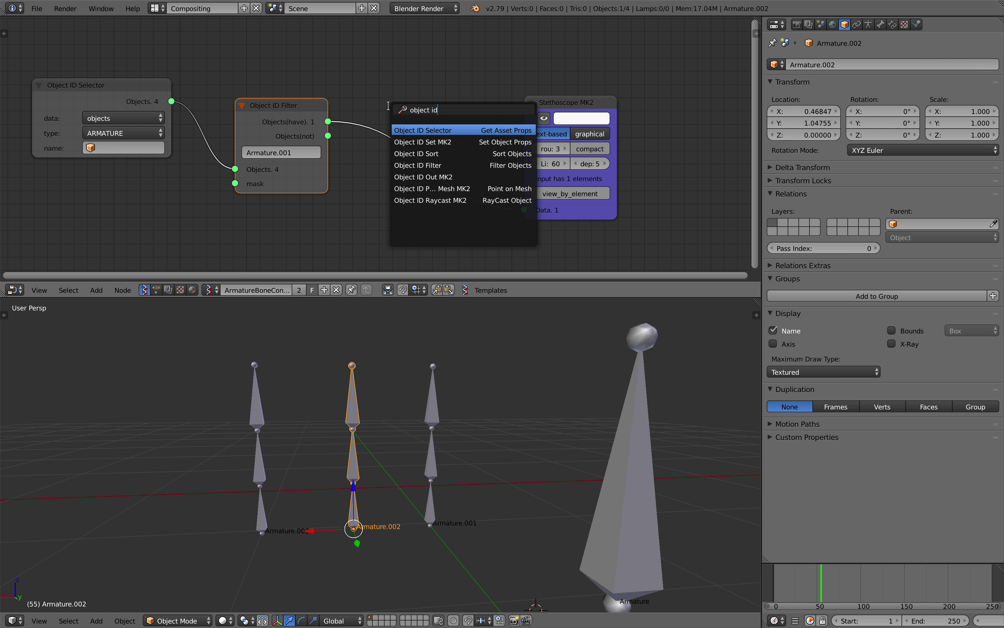
{"action": "key", "text": "Down"}
{"action": "key", "text": "Return"}
Step: Set the Object ID Set MK2 node's property to pose.bones[:]
{"action": "left_click", "coordinate": [439, 157]}
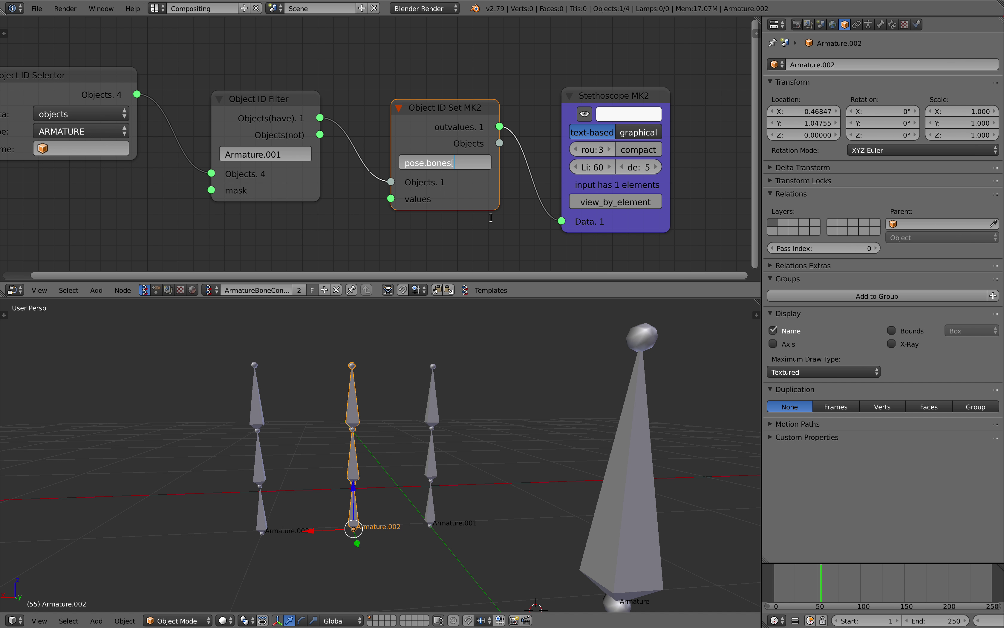
{"action": "scroll", "coordinate": [434, 157], "scroll_direction": "up", "scroll_amount": 3}
{"action": "middle_click_drag", "start_coordinate": [440, 159], "coordinate": [346, 150]}
{"action": "scroll", "coordinate": [376, 152], "scroll_direction": "up", "scroll_amount": 4}
{"action": "scroll", "coordinate": [382, 178], "scroll_direction": "down", "scroll_amount": 4}
{"action": "scroll", "coordinate": [381, 184], "scroll_direction": "down", "scroll_amount": 3}
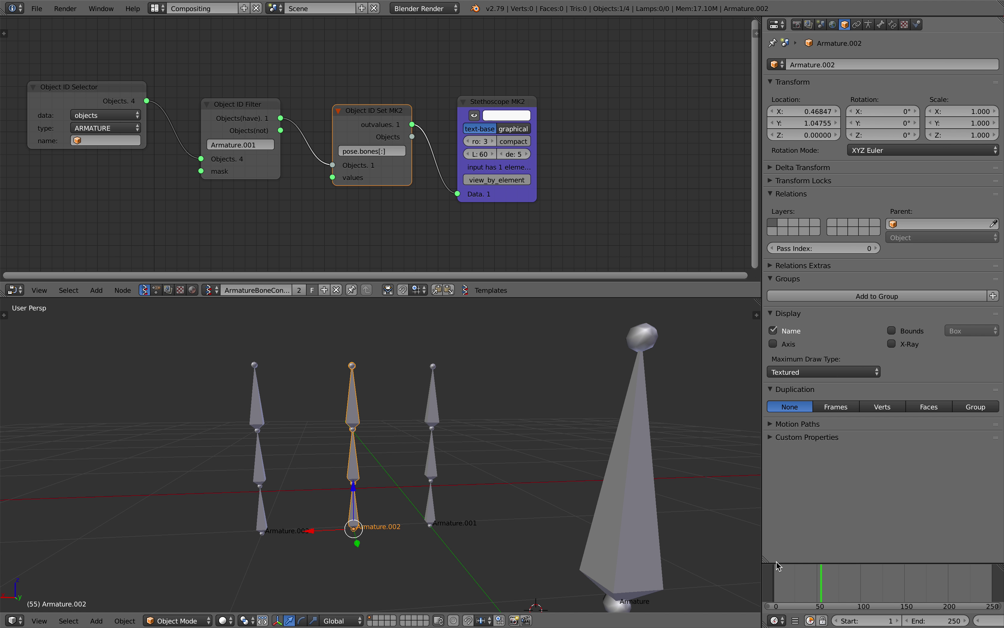
Step: Examine the pose bone list printed by the Stethoscope MK2 for the filtered armature
{"action": "scroll", "coordinate": [274, 33], "scroll_direction": "down", "scroll_amount": 2}
{"action": "scroll", "coordinate": [272, 30], "scroll_direction": "down", "scroll_amount": 1}
{"action": "middle_click_drag", "start_coordinate": [272, 34], "coordinate": [349, 215]}
{"action": "scroll", "coordinate": [350, 215], "scroll_direction": "up", "scroll_amount": 2}
{"action": "middle_click_drag", "start_coordinate": [430, 127], "coordinate": [333, 181]}
{"action": "scroll", "coordinate": [368, 199], "scroll_direction": "up", "scroll_amount": 3}
{"action": "scroll", "coordinate": [411, 143], "scroll_direction": "up", "scroll_amount": 3}
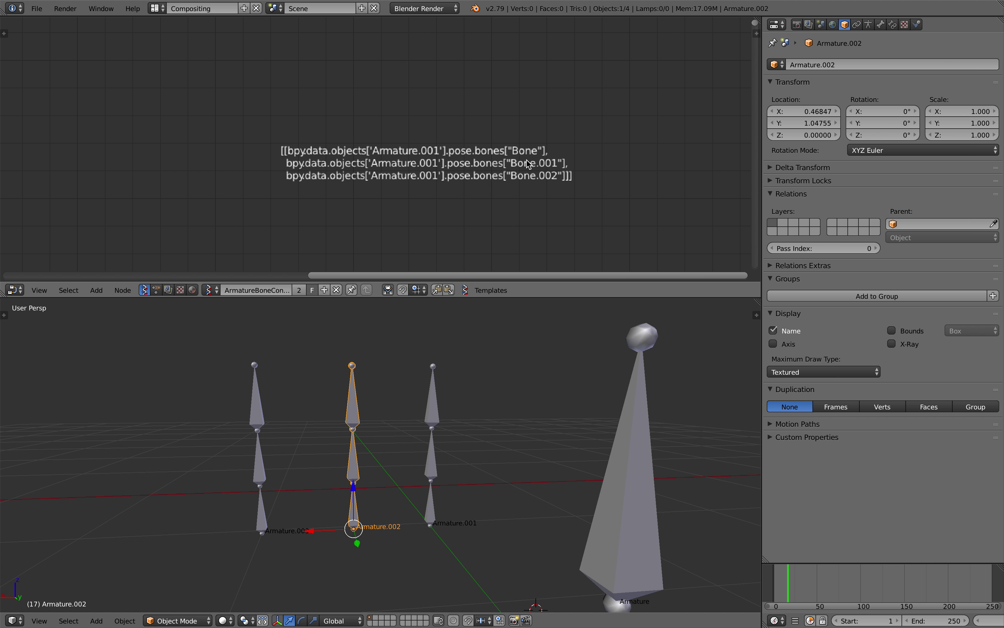
{"action": "scroll", "coordinate": [529, 177], "scroll_direction": "down", "scroll_amount": 5}
{"action": "middle_click_drag", "start_coordinate": [520, 194], "coordinate": [475, 264]}
{"action": "scroll", "coordinate": [452, 324], "scroll_direction": "up", "scroll_amount": 3}
{"action": "middle_click_drag", "start_coordinate": [462, 392], "coordinate": [458, 394]}
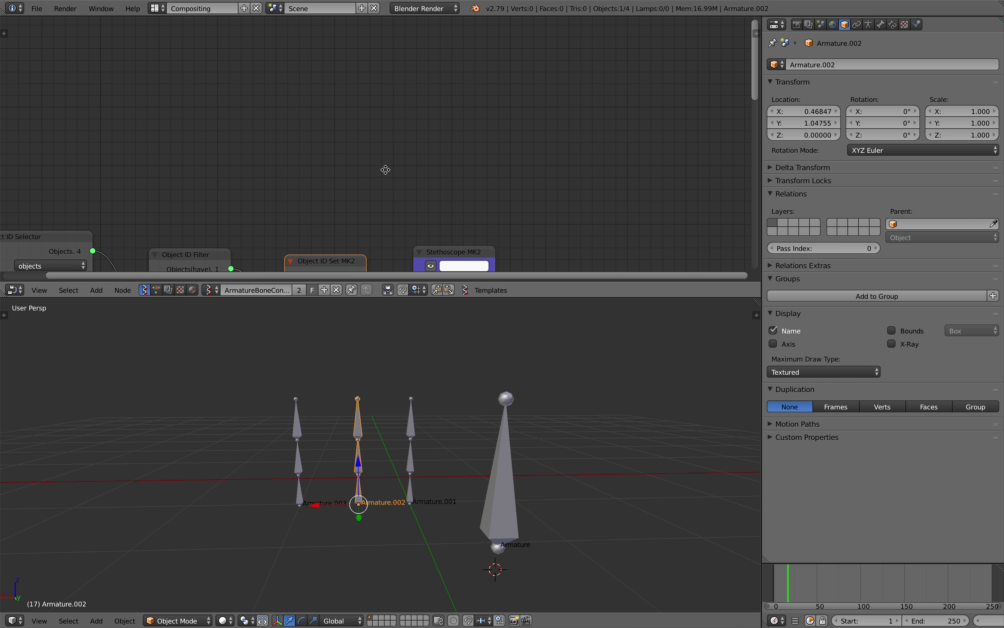
Step: Move the Stethoscope MK2 away and place a duplicate of the pose.bones[:] node on the link leading to it
{"action": "middle_click_drag", "start_coordinate": [386, 170], "coordinate": [419, 31]}
{"action": "scroll", "coordinate": [424, 83], "scroll_direction": "up", "scroll_amount": 4}
{"action": "left_click_drag", "start_coordinate": [520, 107], "coordinate": [594, 110]}
{"action": "middle_click_drag", "start_coordinate": [590, 112], "coordinate": [559, 92]}
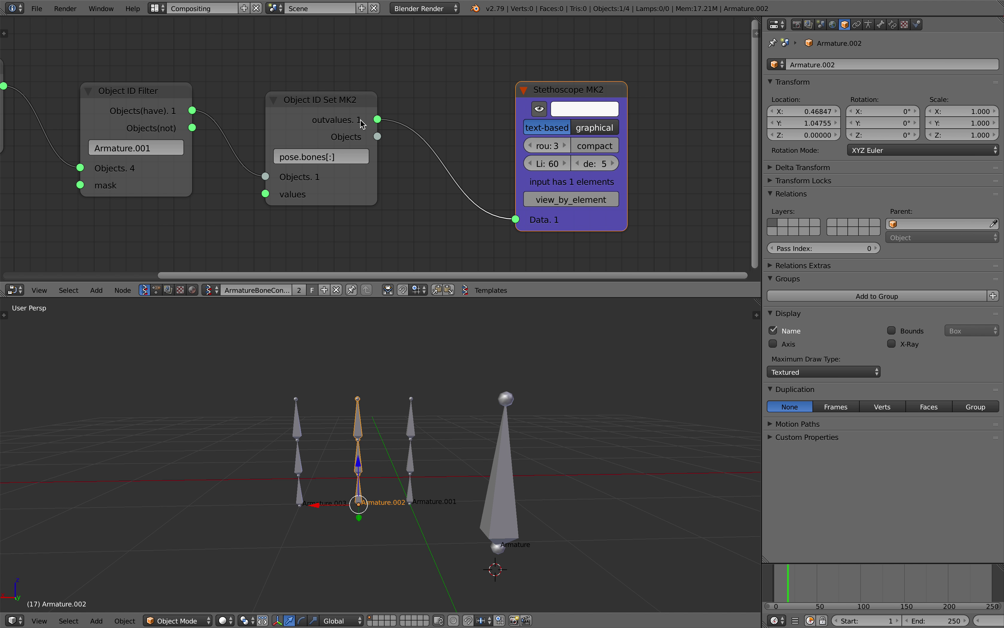
{"action": "left_click", "coordinate": [344, 104]}
{"action": "key", "text": "shift+d"}
{"action": "left_click", "coordinate": [481, 116]}
Step: Set the duplicated Object ID Set MK2 node's property to constraints[:]
{"action": "middle_click_drag", "start_coordinate": [492, 159], "coordinate": [449, 140]}
{"action": "scroll", "coordinate": [449, 140], "scroll_direction": "up", "scroll_amount": 1}
{"action": "left_click", "coordinate": [450, 143]}
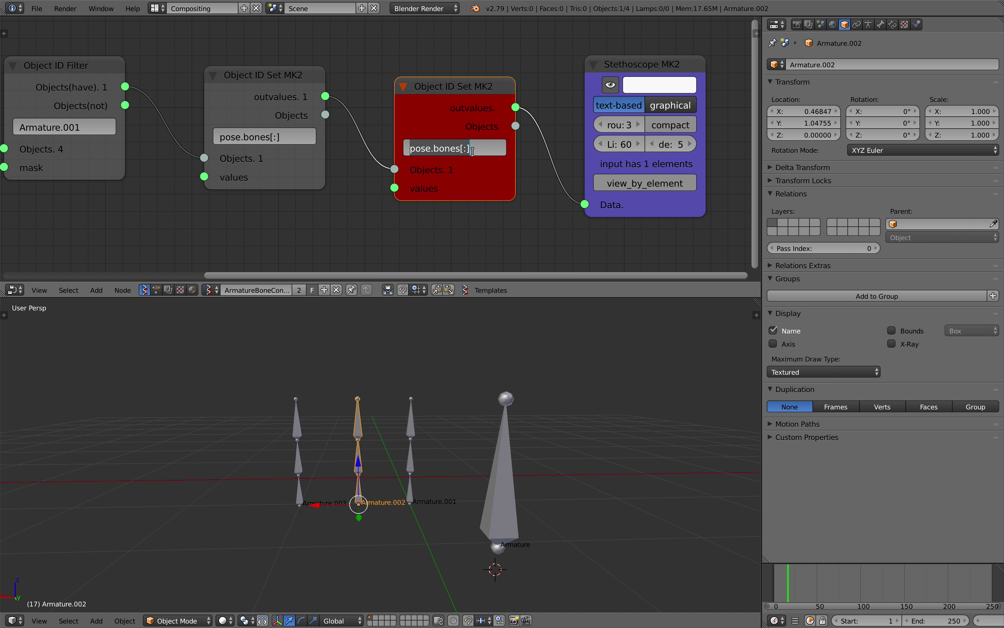
{"action": "type", "text": "constraint"}
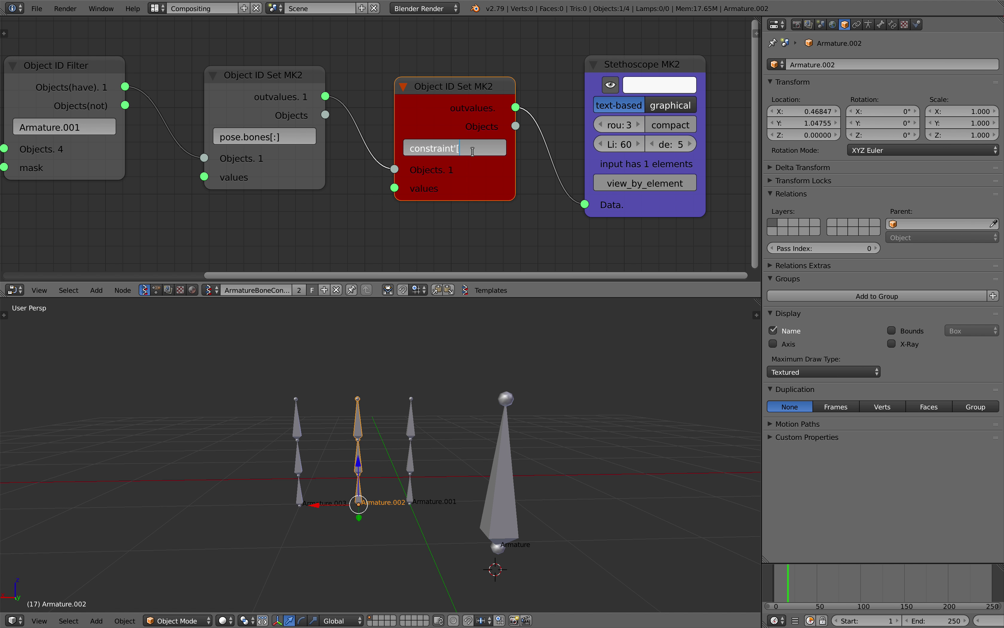
{"action": "key", "text": "Return"}
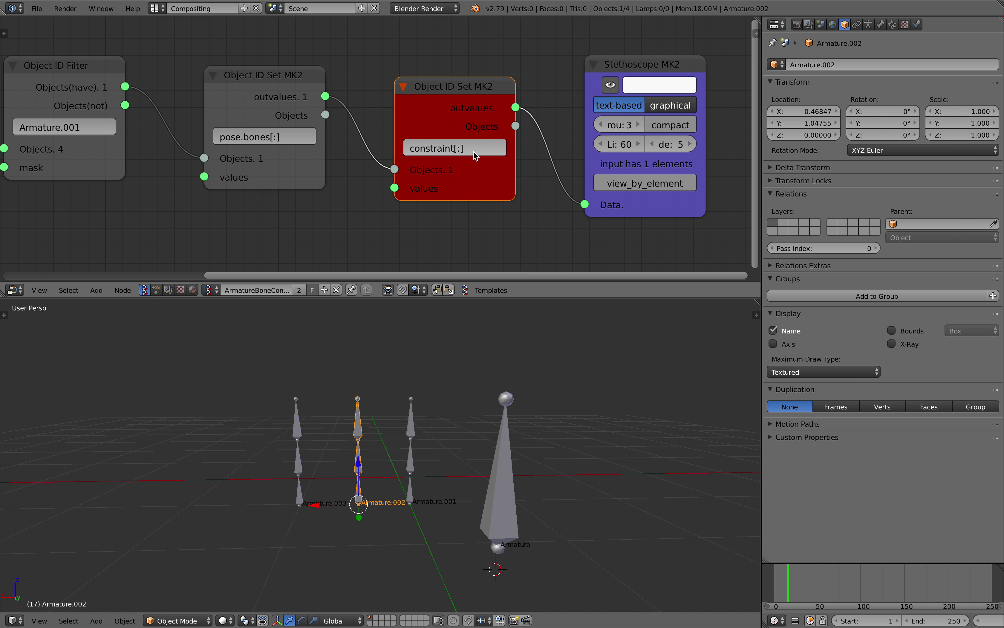
{"action": "scroll", "coordinate": [461, 151], "scroll_direction": "up", "scroll_amount": 1}
{"action": "left_click", "coordinate": [455, 151]}
{"action": "left_click", "coordinate": [453, 150]}
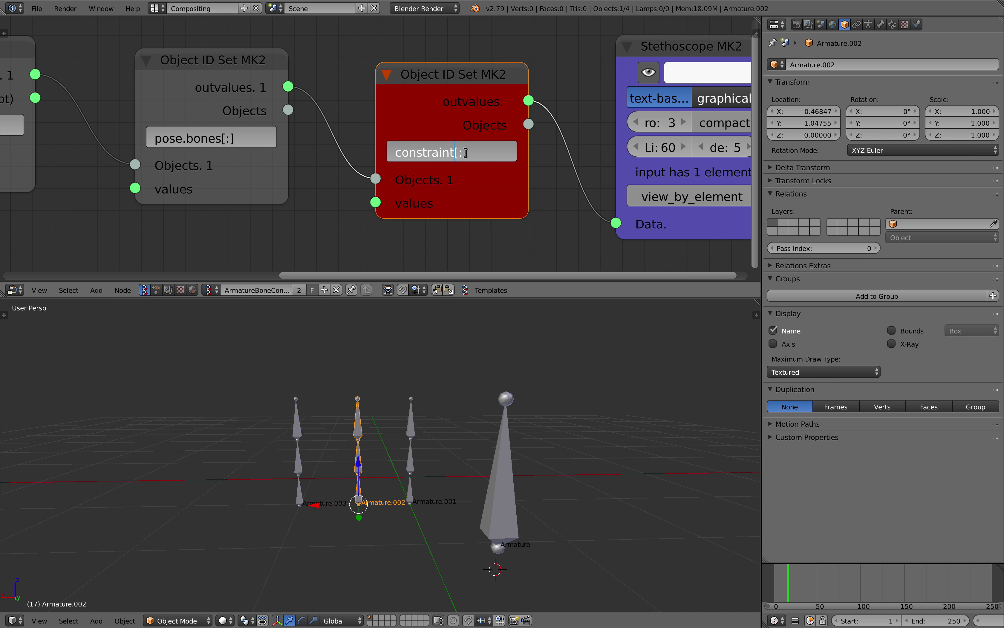
{"action": "key", "text": "Return"}
{"action": "scroll", "coordinate": [372, 155], "scroll_direction": "down", "scroll_amount": 1}
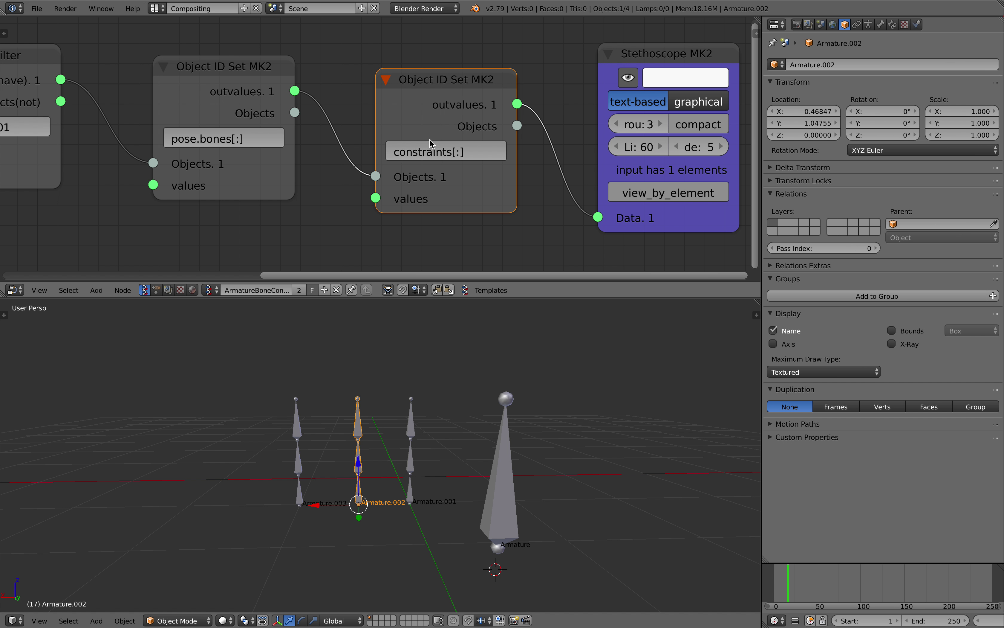
Step: Switch Armature.001 to Pose Mode, select its uppermost bone and show that bone's Action constraint settings
{"action": "scroll", "coordinate": [431, 143], "scroll_direction": "down", "scroll_amount": 1}
{"action": "right_click", "coordinate": [412, 481]}
{"action": "scroll", "coordinate": [412, 482], "scroll_direction": "up", "scroll_amount": 1}
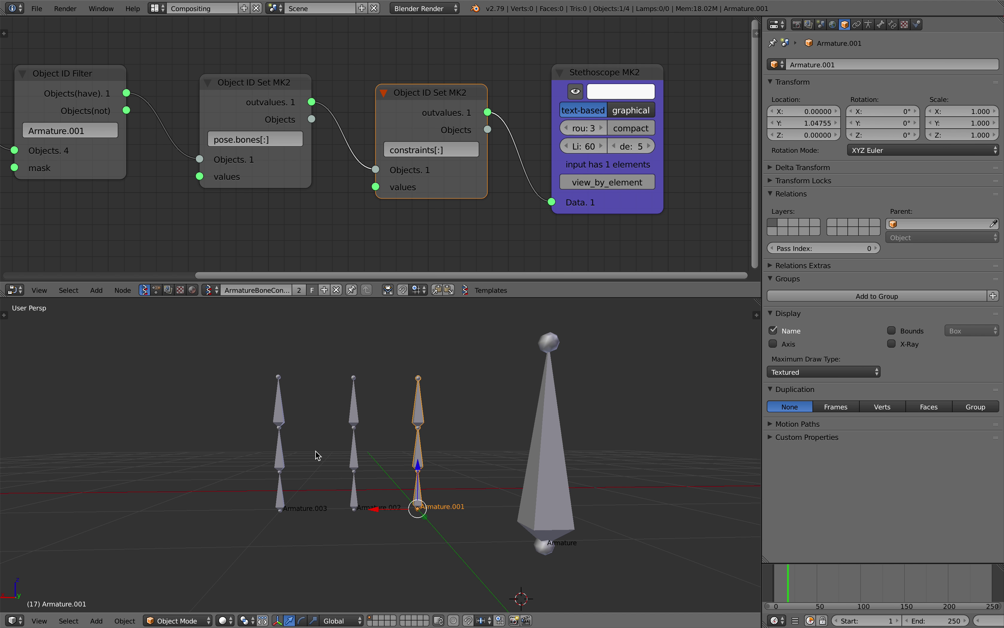
{"action": "left_click", "coordinate": [177, 620]}
{"action": "left_click", "coordinate": [180, 576]}
{"action": "middle_click_drag", "start_coordinate": [428, 487], "coordinate": [394, 503], "text": "shift"}
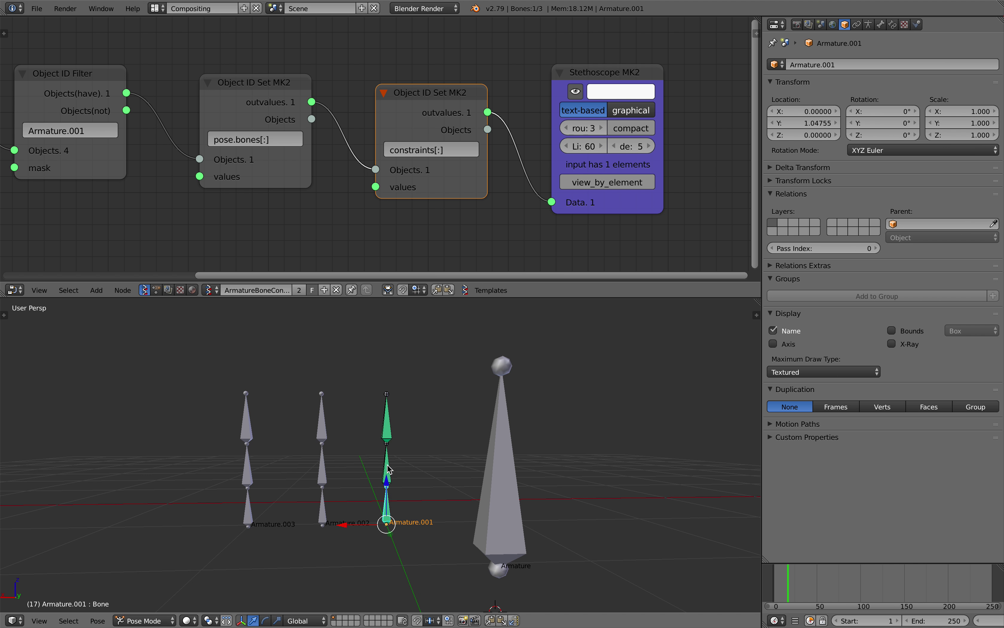
{"action": "right_click", "coordinate": [386, 420]}
{"action": "left_click", "coordinate": [892, 25]}
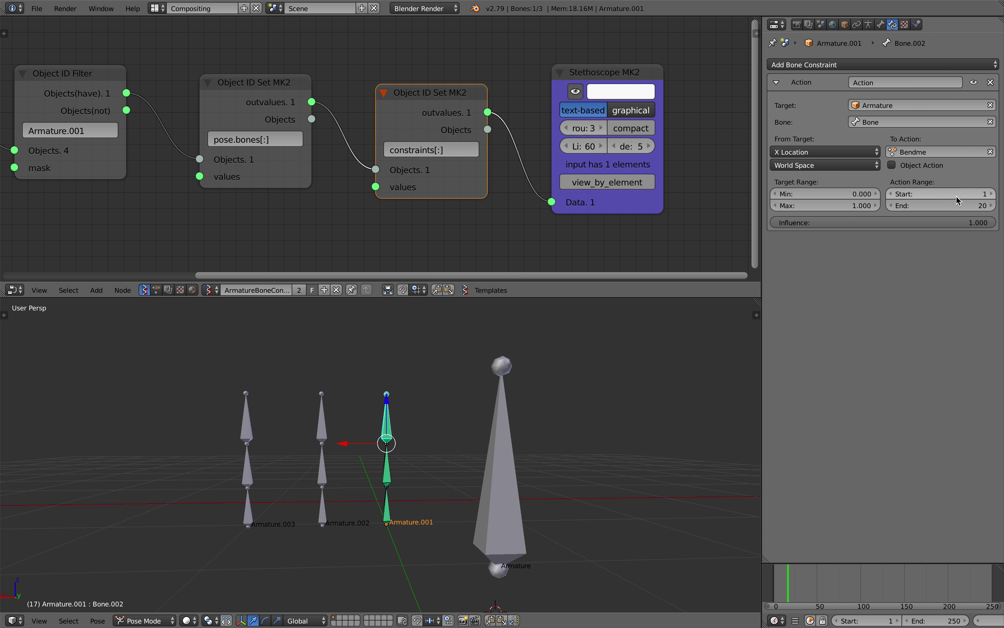
{"action": "middle_click_drag", "start_coordinate": [605, 411], "coordinate": [615, 408]}
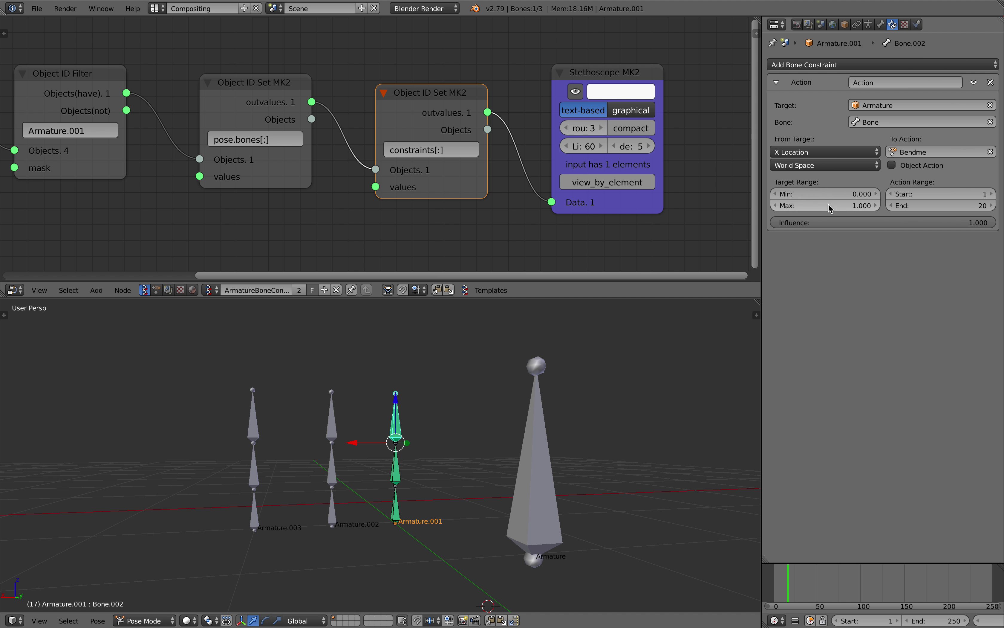
Step: Save the file and move the Stethoscope MK2 well away from the constraints[:] node to make room for more nodes
{"action": "middle_click_drag", "start_coordinate": [470, 142], "coordinate": [426, 139]}
{"action": "key", "text": "ctrl+s"}
{"action": "left_click", "coordinate": [426, 139]}
{"action": "left_click_drag", "start_coordinate": [594, 200], "coordinate": [694, 196]}
{"action": "scroll", "coordinate": [664, 194], "scroll_direction": "down", "scroll_amount": 5}
{"action": "middle_click_drag", "start_coordinate": [573, 192], "coordinate": [496, 202]}
{"action": "left_click_drag", "start_coordinate": [495, 198], "coordinate": [607, 168]}
{"action": "scroll", "coordinate": [375, 143], "scroll_direction": "up", "scroll_amount": 1}
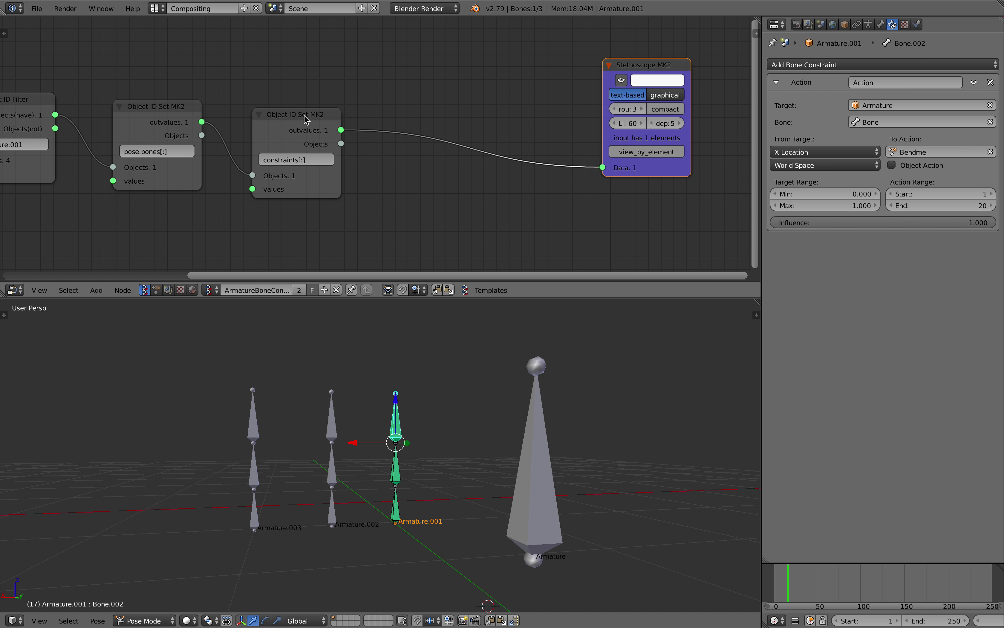
Step: Duplicate the constraints[:] node above the Stethoscope link and connect the original's outvalues to the copy's Objects input
{"action": "key", "text": "shift+d"}
{"action": "left_click", "coordinate": [529, 72]}
{"action": "left_click_drag", "start_coordinate": [510, 77], "coordinate": [500, 60]}
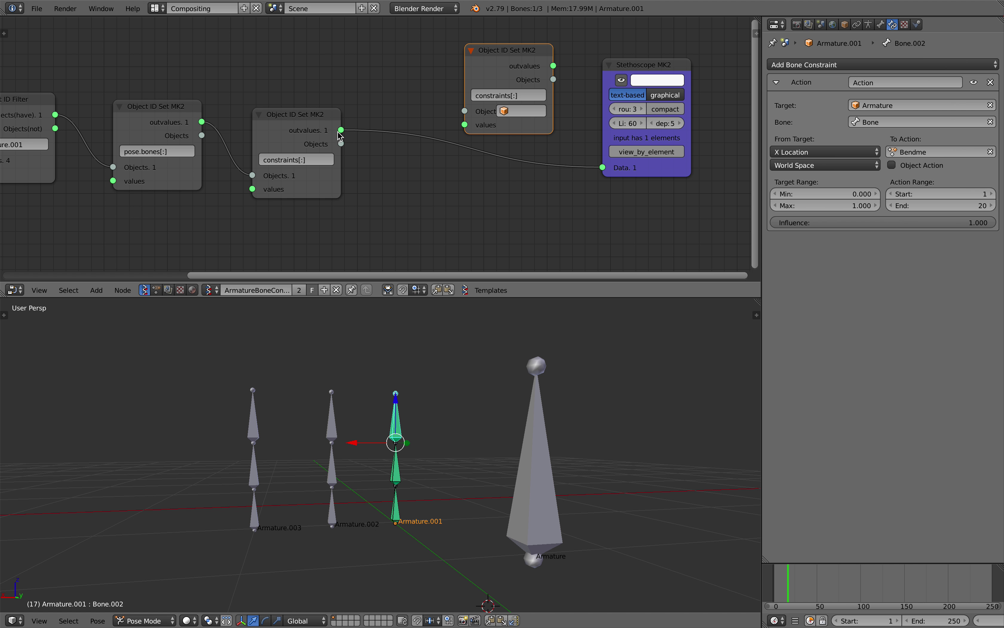
{"action": "left_click_drag", "start_coordinate": [341, 130], "coordinate": [368, 127]}
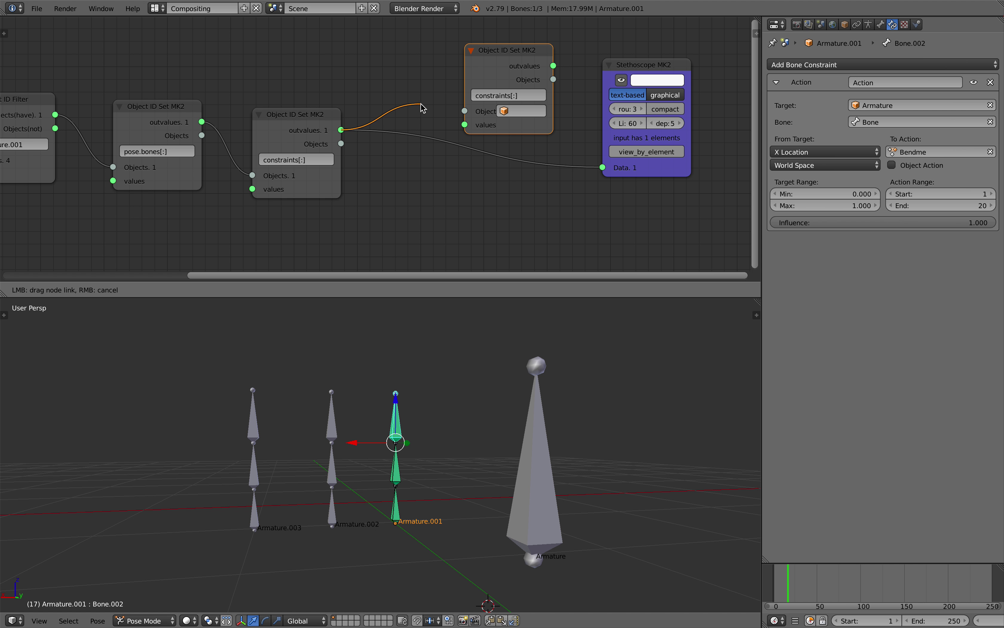
{"action": "left_click_drag", "start_coordinate": [458, 113], "coordinate": [464, 111]}
Step: Set the copied node's property to mix and place a duplicate of it on the link into the Stethoscope MK2
{"action": "left_click", "coordinate": [495, 96]}
{"action": "type", "text": "mix"}
{"action": "key", "text": "Return"}
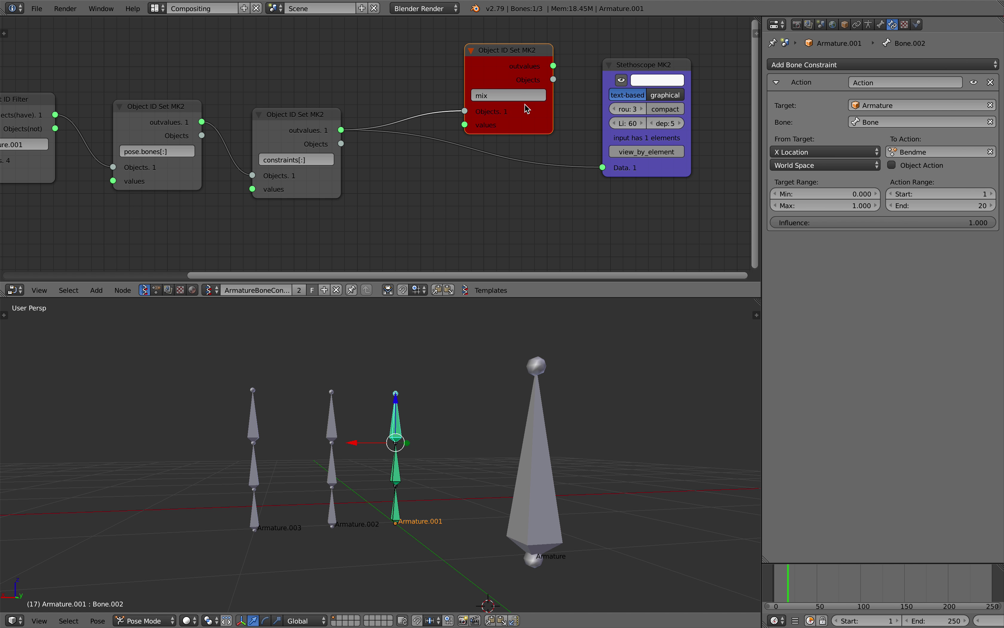
{"action": "key", "text": "shift+d"}
{"action": "left_click", "coordinate": [502, 202]}
{"action": "left_click_drag", "start_coordinate": [497, 152], "coordinate": [494, 180]}
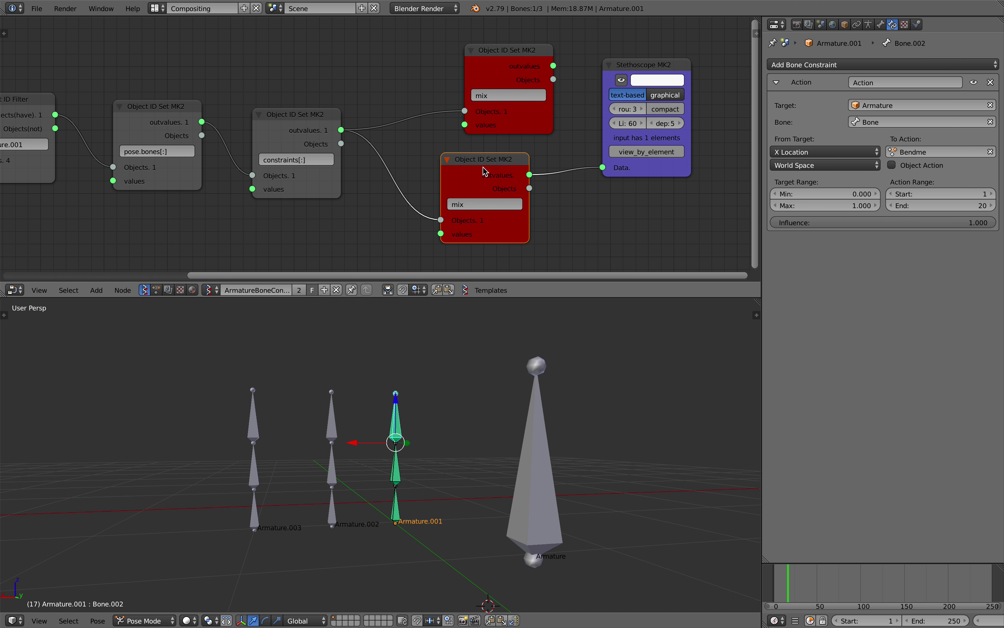
Step: Set the lower Object ID Set MK2 node's property to max and the upper one's to min
{"action": "left_click", "coordinate": [480, 203]}
{"action": "type", "text": "max"}
{"action": "key", "text": "Return"}
{"action": "scroll", "coordinate": [485, 125], "scroll_direction": "up", "scroll_amount": 2}
{"action": "left_click", "coordinate": [540, 74]}
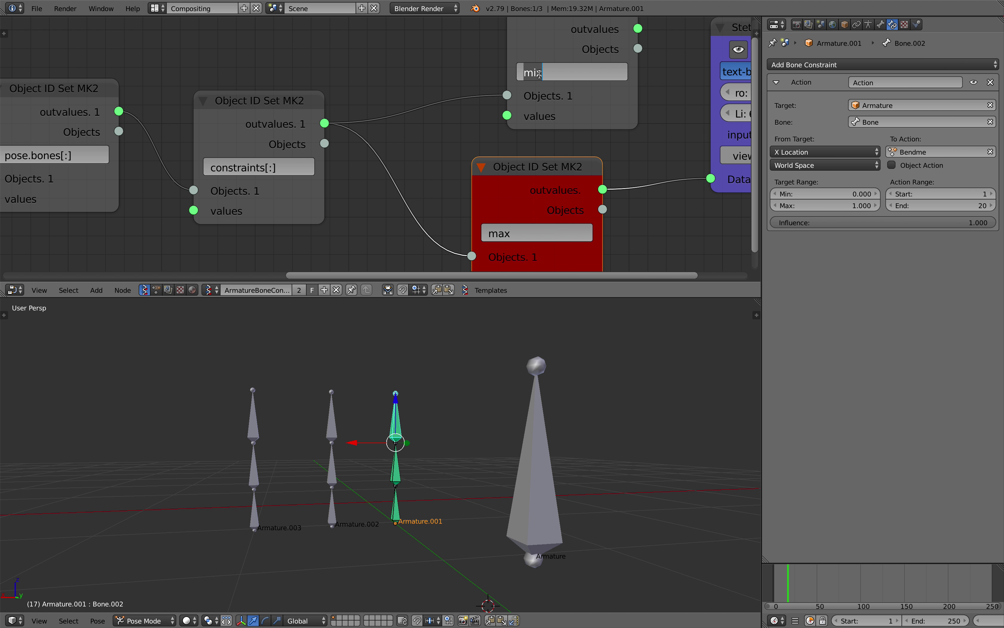
{"action": "key", "text": "Return"}
{"action": "scroll", "coordinate": [386, 97], "scroll_direction": "down", "scroll_amount": 2}
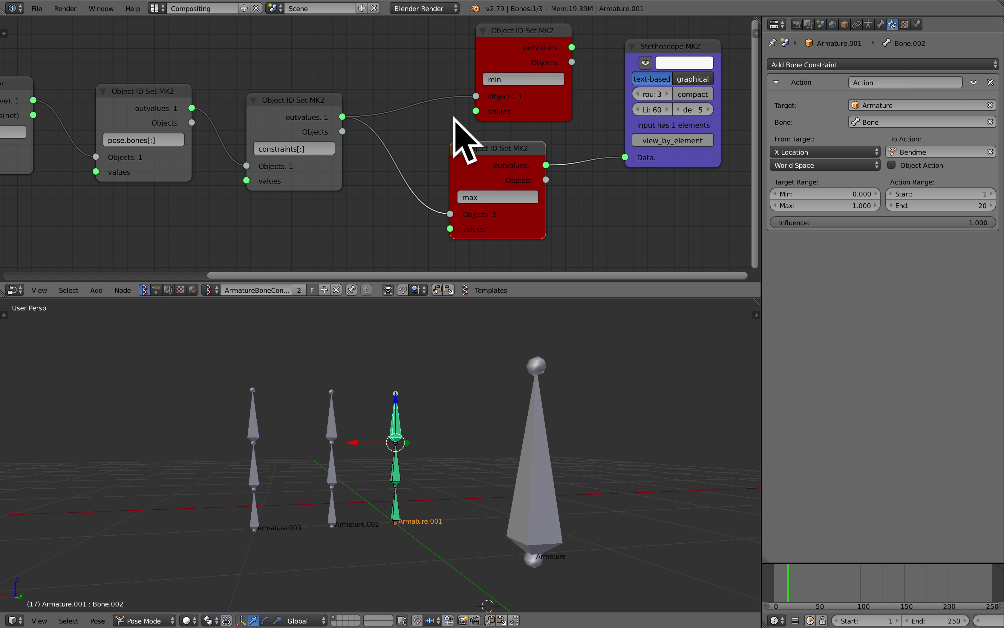
Step: Switch to the Terminal to read the Sverchok error messages, and return to Blender
{"action": "key", "text": "super+Tab"}
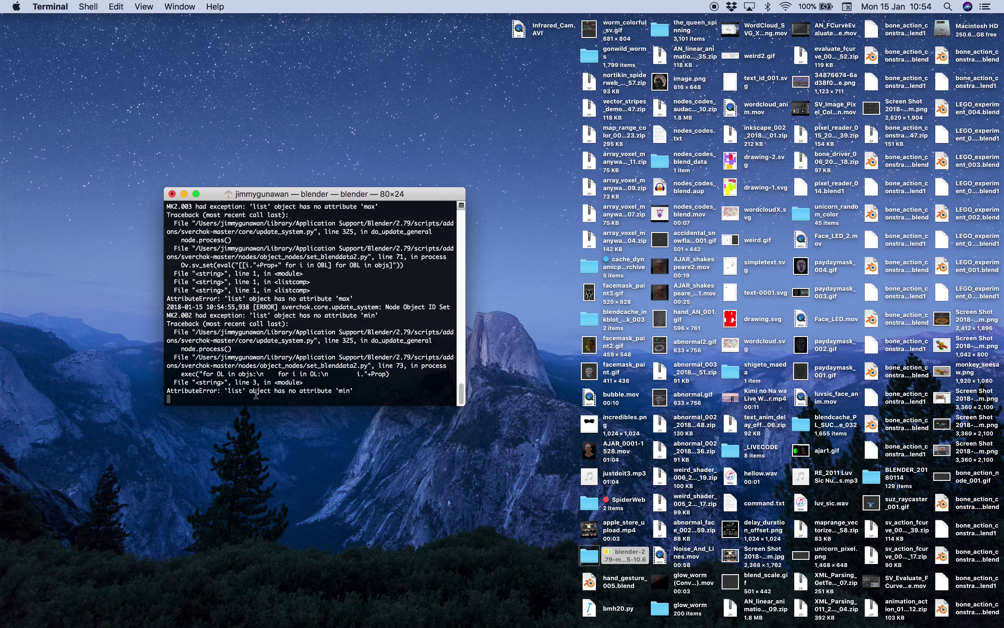
{"action": "key", "text": "super+Tab"}
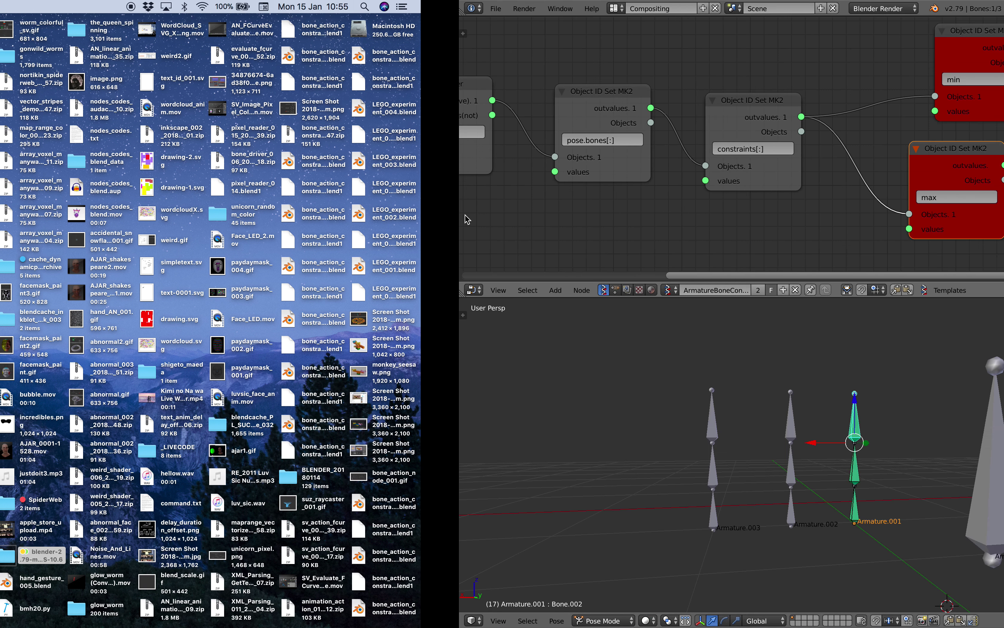
Step: Lower the max node and move the Stethoscope MK2 up above the min and max nodes
{"action": "left_click_drag", "start_coordinate": [497, 153], "coordinate": [519, 186]}
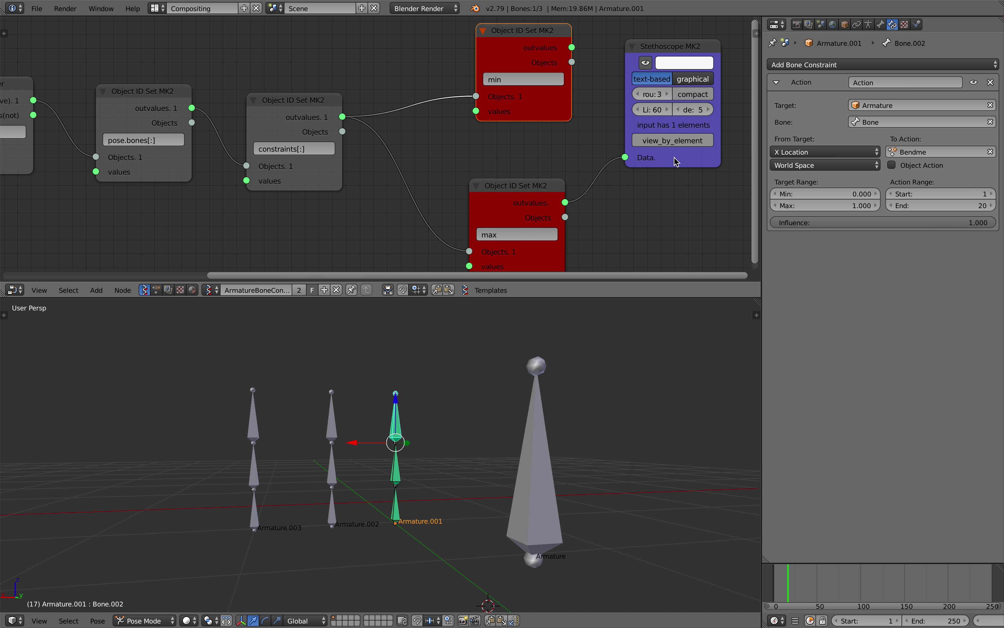
{"action": "mouse_move", "coordinate": [407, 152]}
{"action": "middle_mouse_down"}
{"action": "mouse_move", "coordinate": [426, 163]}
{"action": "mouse_move", "coordinate": [400, 163]}
{"action": "middle_mouse_up"}
{"action": "scroll", "coordinate": [427, 163], "scroll_direction": "down", "scroll_amount": 2}
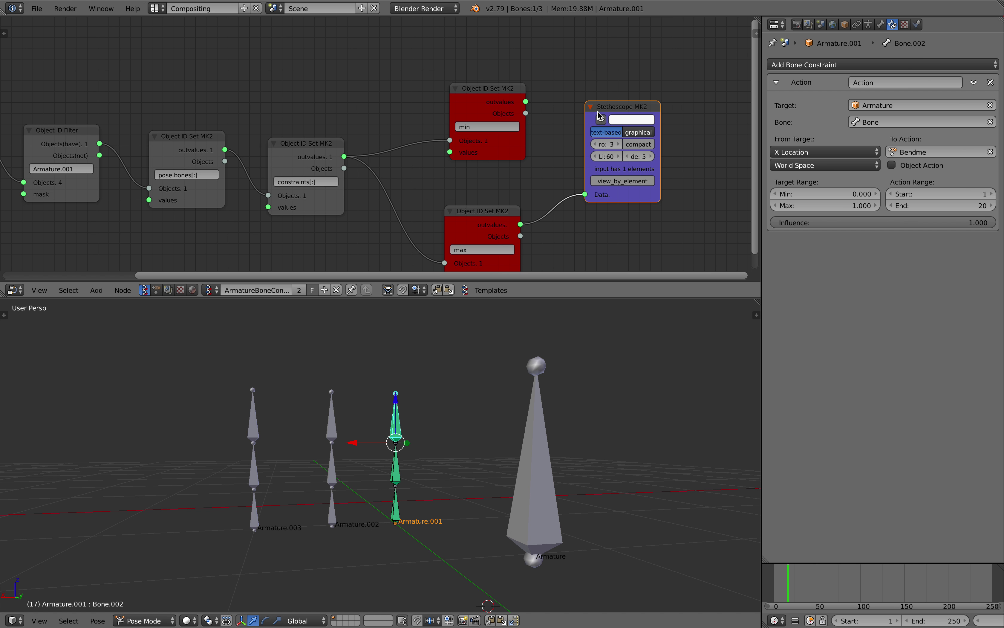
{"action": "left_click_drag", "start_coordinate": [596, 109], "coordinate": [575, 51]}
{"action": "middle_click_drag", "start_coordinate": [541, 97], "coordinate": [552, 140]}
{"action": "left_click_drag", "start_coordinate": [630, 181], "coordinate": [652, 176]}
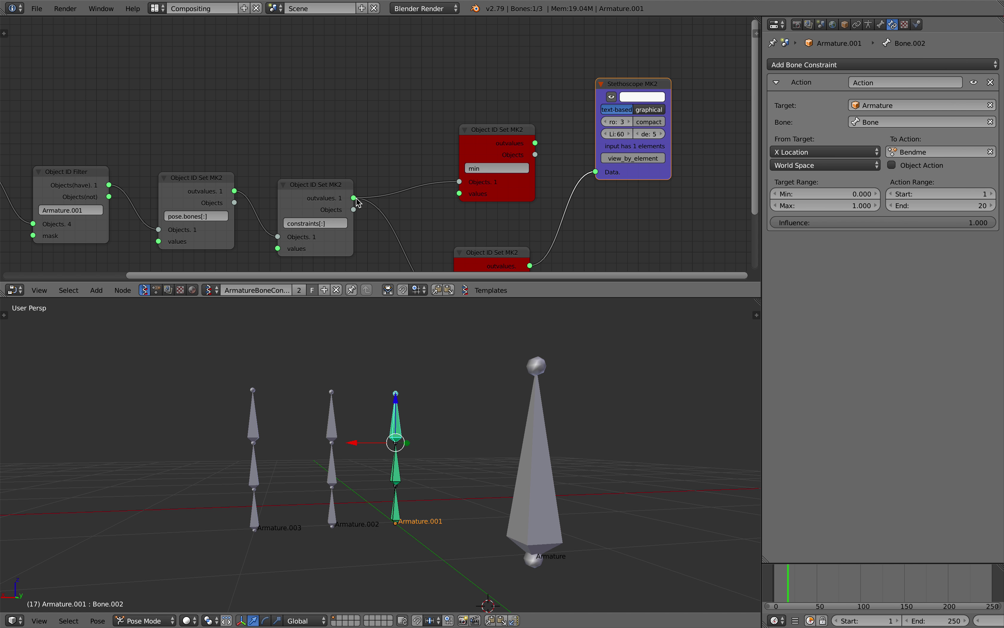
Step: Connect the constraints[:] node's outvalues directly to the Stethoscope MK2 and examine the printed constraint list
{"action": "left_click_drag", "start_coordinate": [355, 198], "coordinate": [484, 90]}
{"action": "middle_click_drag", "start_coordinate": [340, 112], "coordinate": [359, 208]}
{"action": "scroll", "coordinate": [370, 162], "scroll_direction": "up", "scroll_amount": 4}
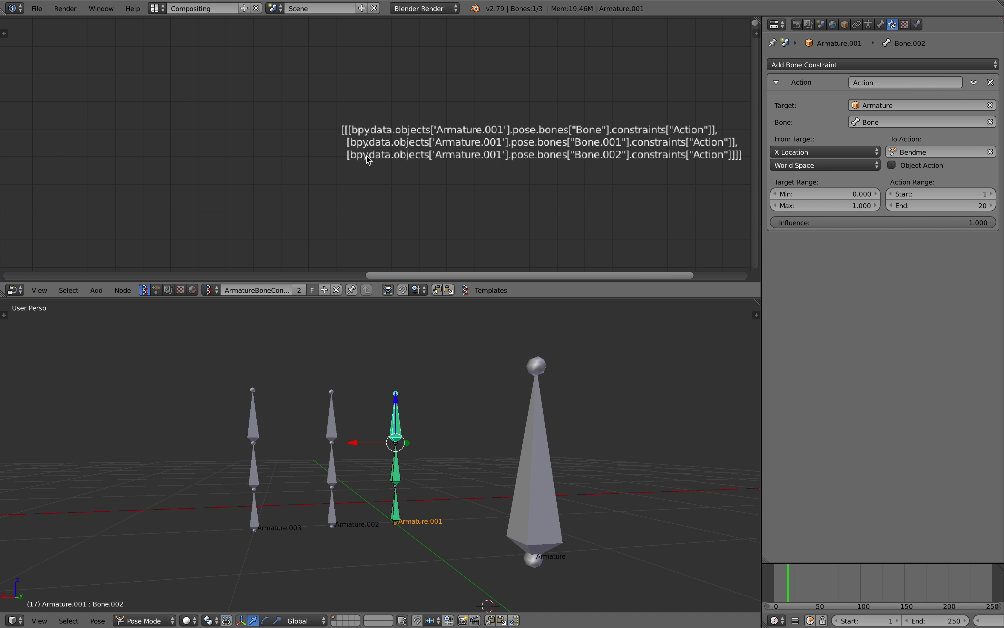
Step: Examine the Action constraint list printed by the Stethoscope MK2 and the object links feeding the min and max nodes
{"action": "scroll", "coordinate": [393, 168], "scroll_direction": "down", "scroll_amount": 7}
{"action": "middle_click_drag", "start_coordinate": [393, 168], "coordinate": [389, 25]}
{"action": "scroll", "coordinate": [388, 332], "scroll_direction": "down", "scroll_amount": 5}
{"action": "scroll", "coordinate": [387, 199], "scroll_direction": "down", "scroll_amount": 3}
{"action": "middle_click_drag", "start_coordinate": [386, 256], "coordinate": [395, 150]}
{"action": "scroll", "coordinate": [394, 150], "scroll_direction": "up", "scroll_amount": 2}
{"action": "left_click_drag", "start_coordinate": [268, 245], "coordinate": [561, 122]}
{"action": "middle_click_drag", "start_coordinate": [463, 78], "coordinate": [427, 20]}
{"action": "scroll", "coordinate": [372, 139], "scroll_direction": "up", "scroll_amount": 5}
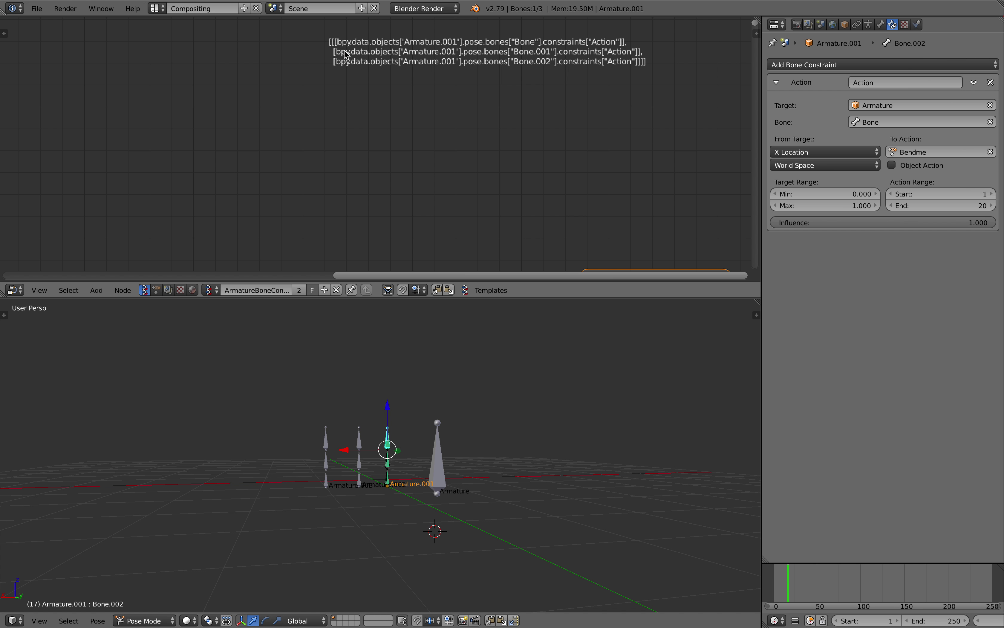
{"action": "scroll", "coordinate": [386, 125], "scroll_direction": "down", "scroll_amount": 7}
{"action": "middle_click_drag", "start_coordinate": [500, 162], "coordinate": [432, 22]}
{"action": "middle_click_drag", "start_coordinate": [543, 221], "coordinate": [543, 96]}
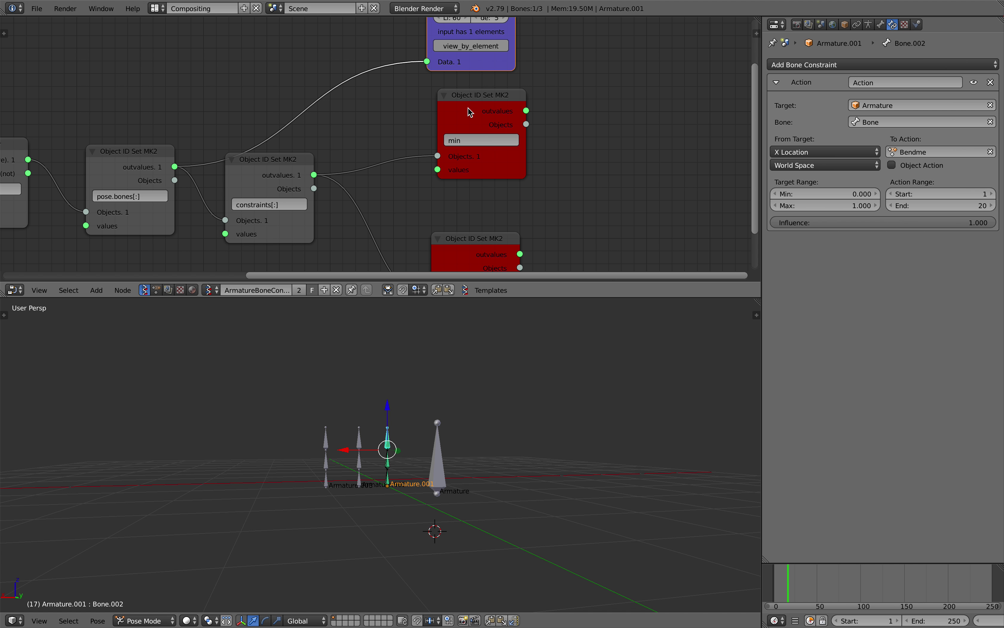
Step: Move the Stethoscope MK2 and the min node farther from the constraints[:] node to free space between them
{"action": "left_click_drag", "start_coordinate": [466, 124], "coordinate": [464, 138]}
{"action": "left_click_drag", "start_coordinate": [489, 67], "coordinate": [643, 67]}
{"action": "left_click_drag", "start_coordinate": [463, 119], "coordinate": [598, 115]}
{"action": "middle_click_drag", "start_coordinate": [374, 140], "coordinate": [428, 104]}
{"action": "scroll", "coordinate": [324, 150], "scroll_direction": "up", "scroll_amount": 4}
{"action": "scroll", "coordinate": [253, 208], "scroll_direction": "down", "scroll_amount": 2}
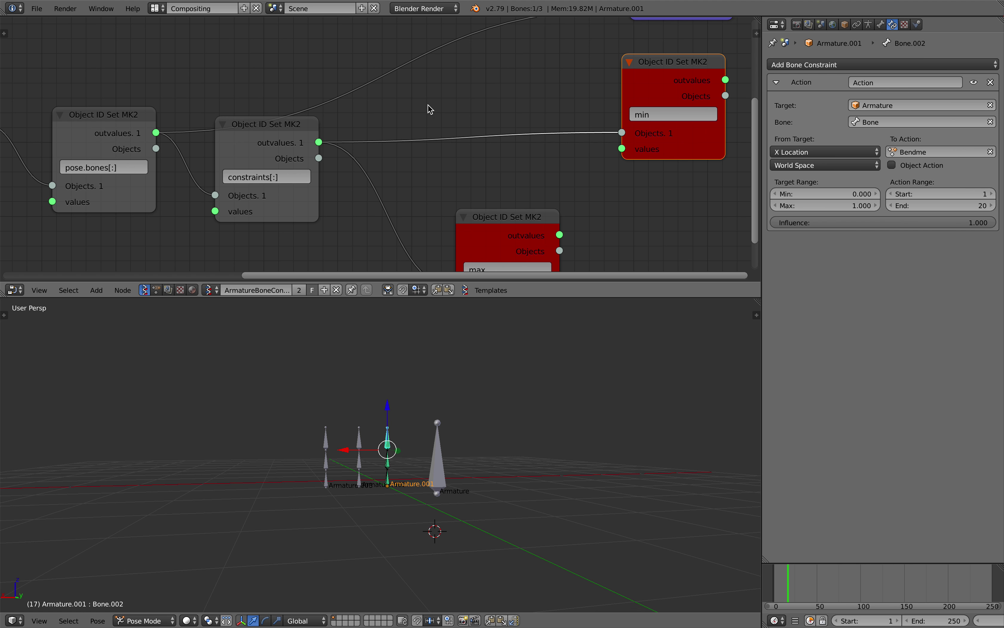
Step: Insert a List Del Levels node between the constraints[:] and min nodes and set its list level to 1
{"action": "key", "text": "shift+a"}
{"action": "left_click", "coordinate": [457, 104]}
{"action": "type", "text": "list l"}
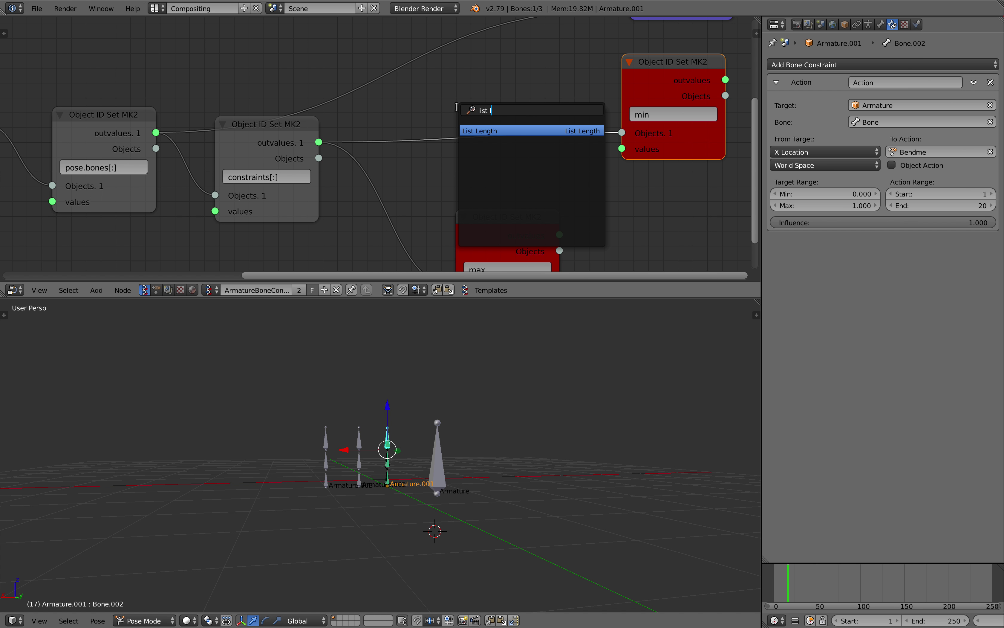
{"action": "key", "text": "BackSpace"}
{"action": "type", "text": "de"}
{"action": "key", "text": "Return"}
{"action": "left_click", "coordinate": [423, 105]}
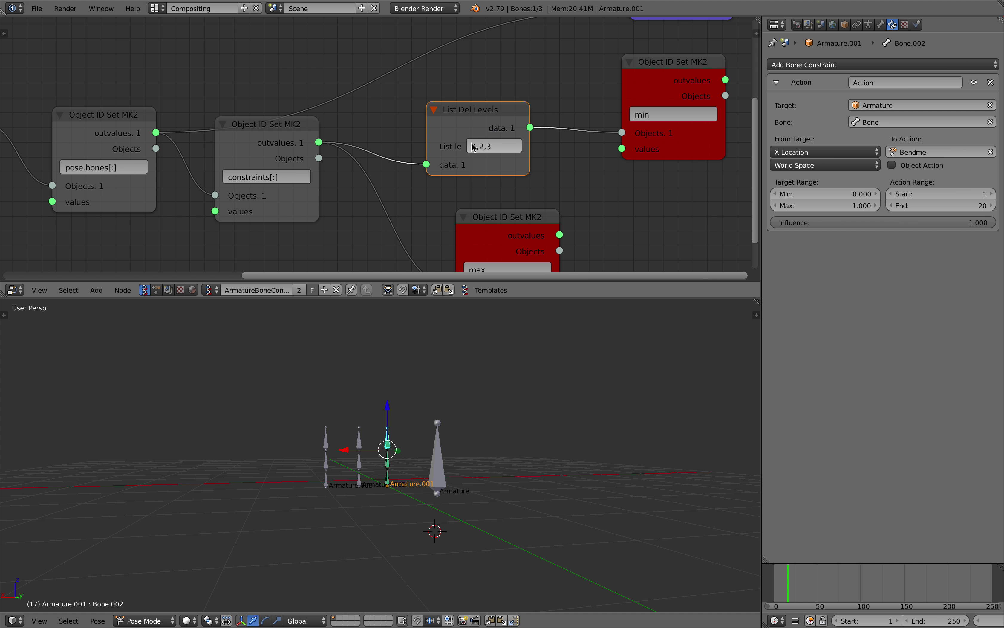
{"action": "left_click", "coordinate": [472, 146]}
{"action": "type", "text": "1"}
{"action": "key", "text": "Return"}
Step: Duplicate the List Del Levels node onto the link between the constraints[:] and max nodes, and save over the file
{"action": "middle_click_drag", "start_coordinate": [537, 166], "coordinate": [528, 114]}
{"action": "key", "text": "shift+d"}
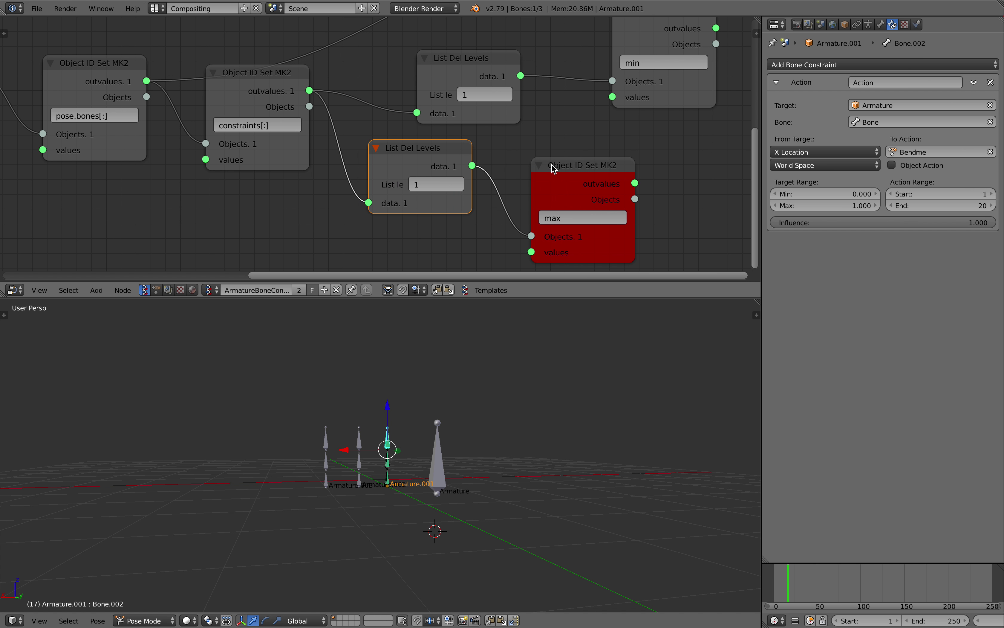
{"action": "left_click", "coordinate": [457, 178]}
{"action": "middle_click_drag", "start_coordinate": [506, 160], "coordinate": [381, 161]}
{"action": "key", "text": "ctrl+s"}
{"action": "left_click", "coordinate": [380, 161]}
Step: Disconnect the Stethoscope MK2's data input and save over the file
{"action": "scroll", "coordinate": [380, 161], "scroll_direction": "down", "scroll_amount": 2}
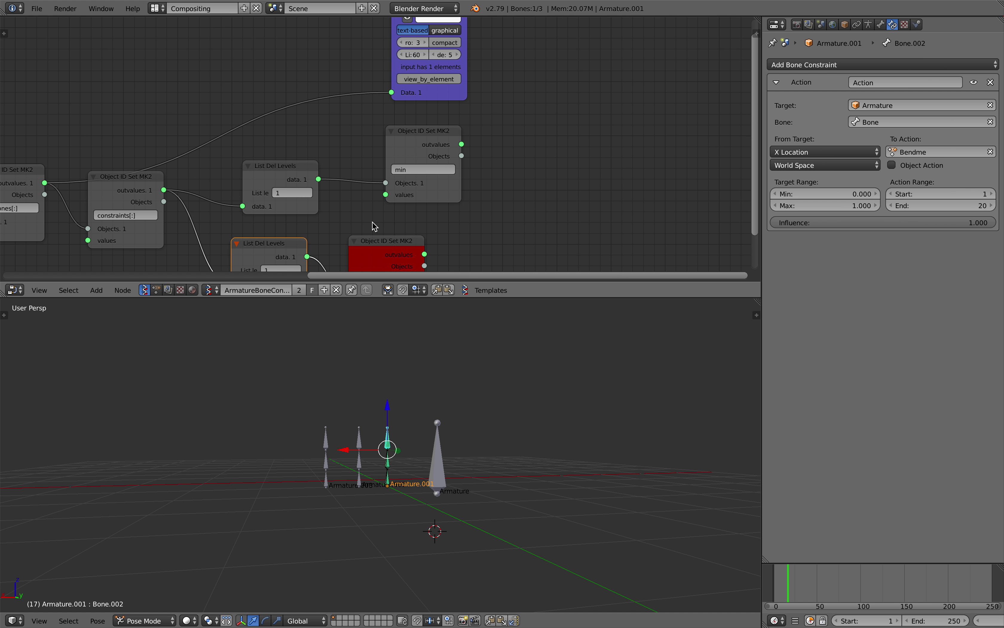
{"action": "left_click_drag", "start_coordinate": [443, 112], "coordinate": [559, 168]}
{"action": "key", "text": "ctrl+s"}
{"action": "left_click", "coordinate": [527, 173]}
Step: Add a Float node below the constraints[:] node and connect it to the min node's values input
{"action": "middle_click_drag", "start_coordinate": [408, 234], "coordinate": [495, 114]}
{"action": "key", "text": "ctrl+space"}
{"action": "type", "text": "float"}
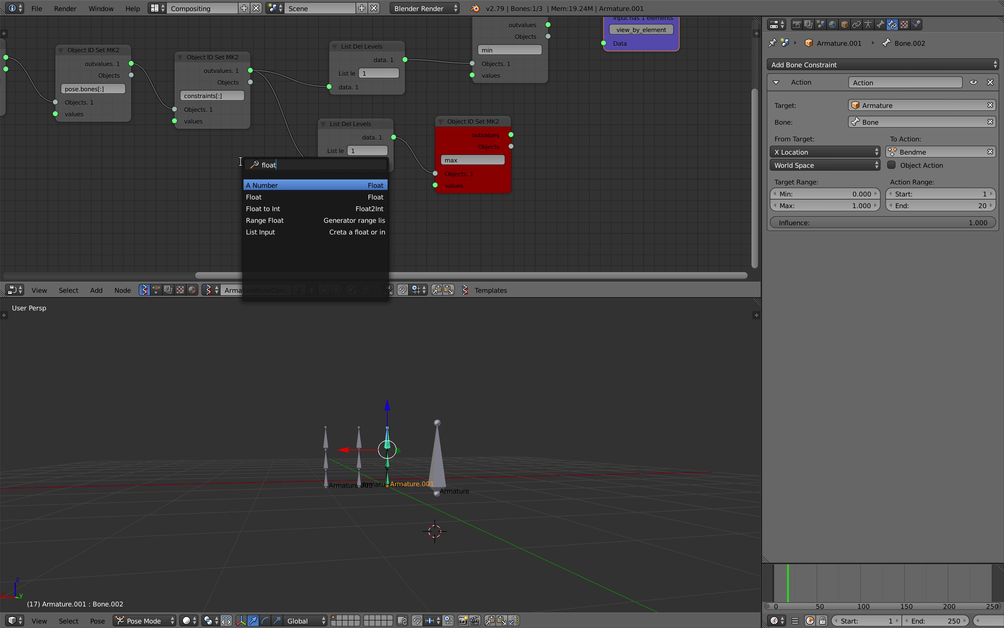
{"action": "key", "text": "Down"}
{"action": "key", "text": "Return"}
{"action": "left_click", "coordinate": [205, 167]}
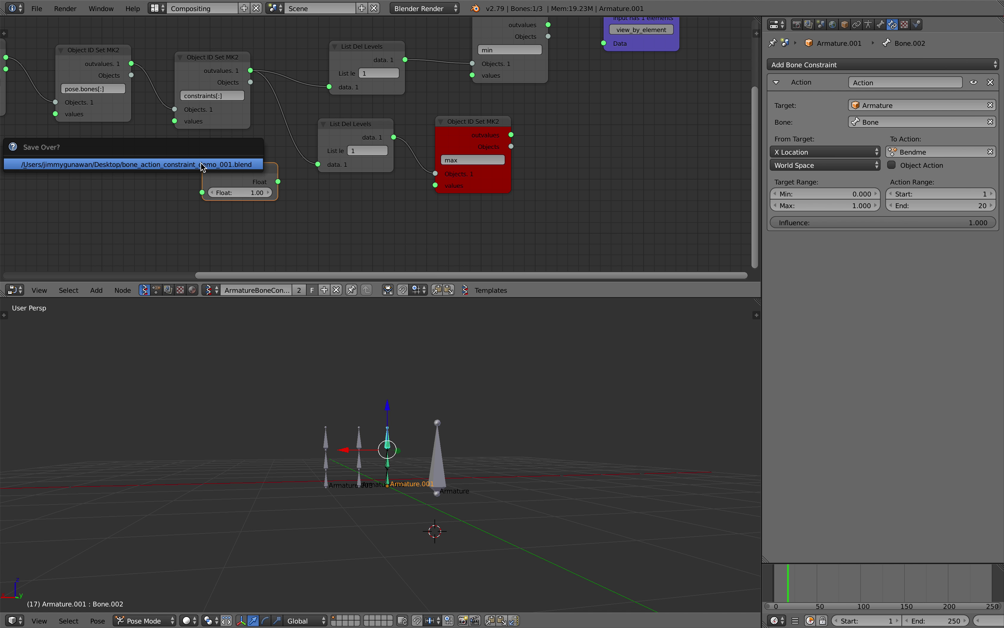
{"action": "left_click_drag", "start_coordinate": [278, 182], "coordinate": [472, 75]}
{"action": "left_click_drag", "start_coordinate": [251, 177], "coordinate": [234, 168]}
Step: Duplicate the Float node, connect the copy to the max node's values input and set it to 1.36
{"action": "key", "text": "shift+d"}
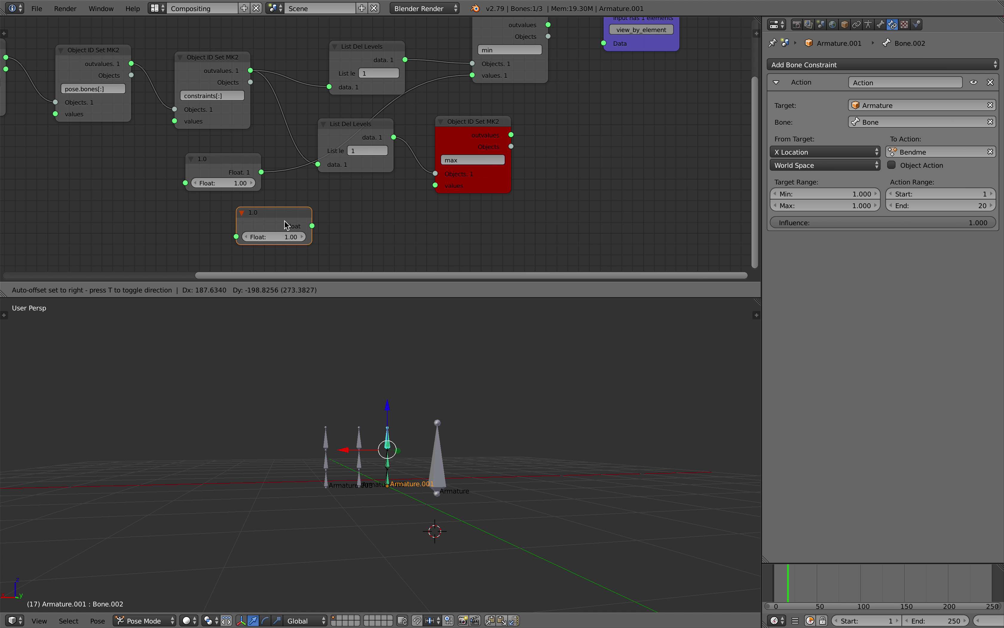
{"action": "left_click", "coordinate": [285, 221]}
{"action": "left_click_drag", "start_coordinate": [312, 225], "coordinate": [324, 219]}
{"action": "left_click_drag", "start_coordinate": [435, 188], "coordinate": [435, 185]}
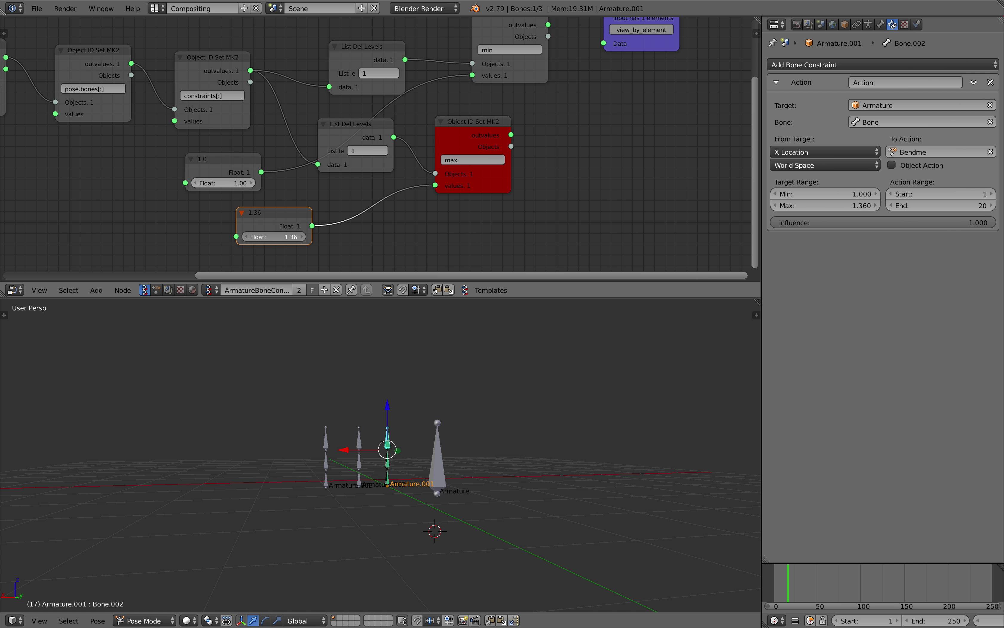
Step: Shift the max node and its List Del Levels node away from the min branch, and set the lower Float to 1.54
{"action": "middle_click_drag", "start_coordinate": [468, 204], "coordinate": [472, 246]}
{"action": "left_click_drag", "start_coordinate": [491, 170], "coordinate": [551, 186]}
{"action": "left_click_drag", "start_coordinate": [356, 171], "coordinate": [400, 176]}
{"action": "left_click_drag", "start_coordinate": [532, 194], "coordinate": [533, 199]}
{"action": "middle_click_drag", "start_coordinate": [460, 191], "coordinate": [450, 199]}
{"action": "middle_click_drag", "start_coordinate": [508, 129], "coordinate": [505, 142]}
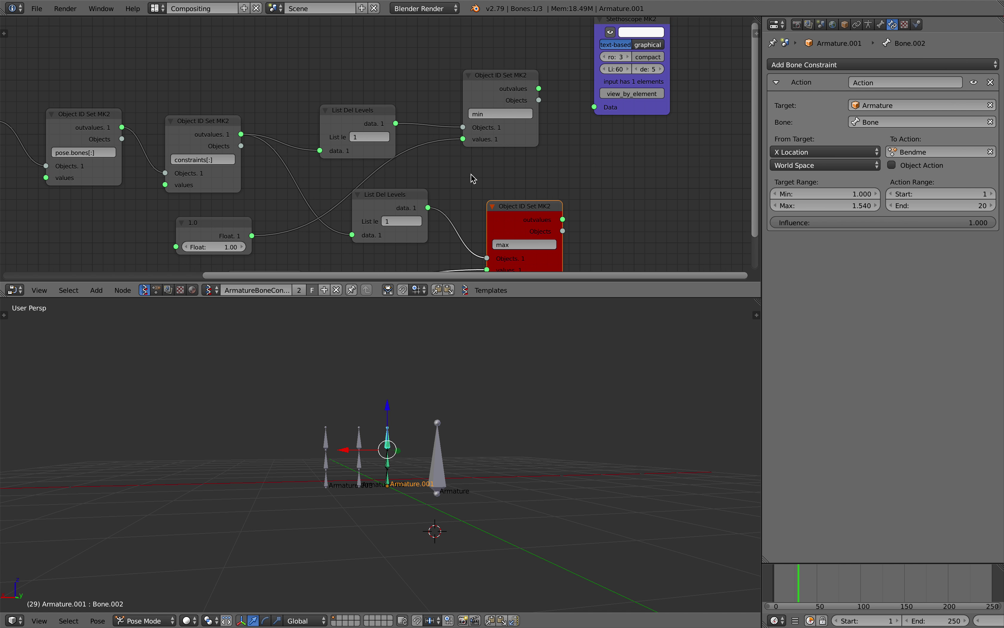
Step: Switch to the Terminal to read the latest Sverchok error messages about min and max, and return to Blender
{"action": "middle_click_drag", "start_coordinate": [454, 172], "coordinate": [549, 159]}
{"action": "key", "text": "ctrl+Left"}
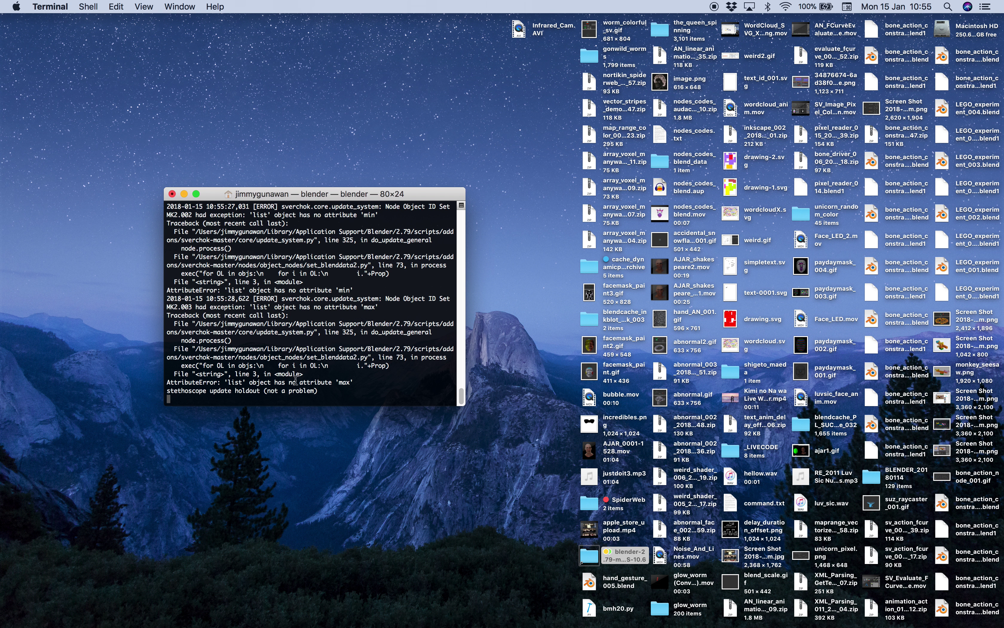
{"action": "key", "text": "ctrl+Right"}
{"action": "middle_click_drag", "start_coordinate": [584, 200], "coordinate": [564, 141]}
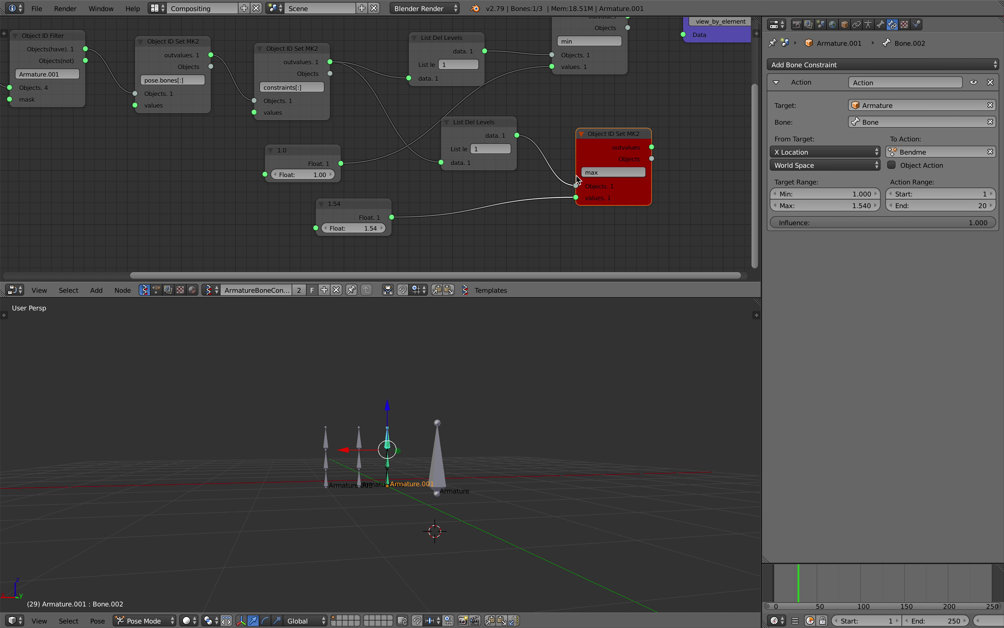
Step: Try list level 0 in both List Del Levels nodes, set them back to 1 and save over the file
{"action": "left_click_drag", "start_coordinate": [576, 185], "coordinate": [571, 188]}
{"action": "key", "text": "ctrl+s"}
{"action": "left_click", "coordinate": [560, 128]}
{"action": "middle_click_drag", "start_coordinate": [507, 119], "coordinate": [504, 147]}
{"action": "left_click_drag", "start_coordinate": [495, 149], "coordinate": [474, 168]}
{"action": "key", "text": "ctrl+s"}
{"action": "left_click", "coordinate": [476, 169]}
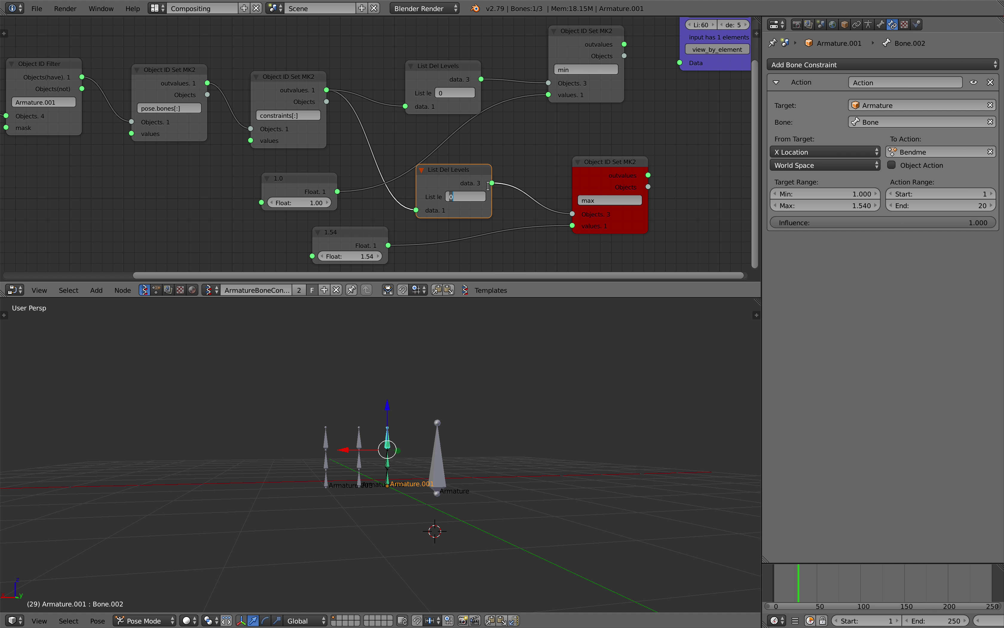
{"action": "key", "text": "ctrl+s"}
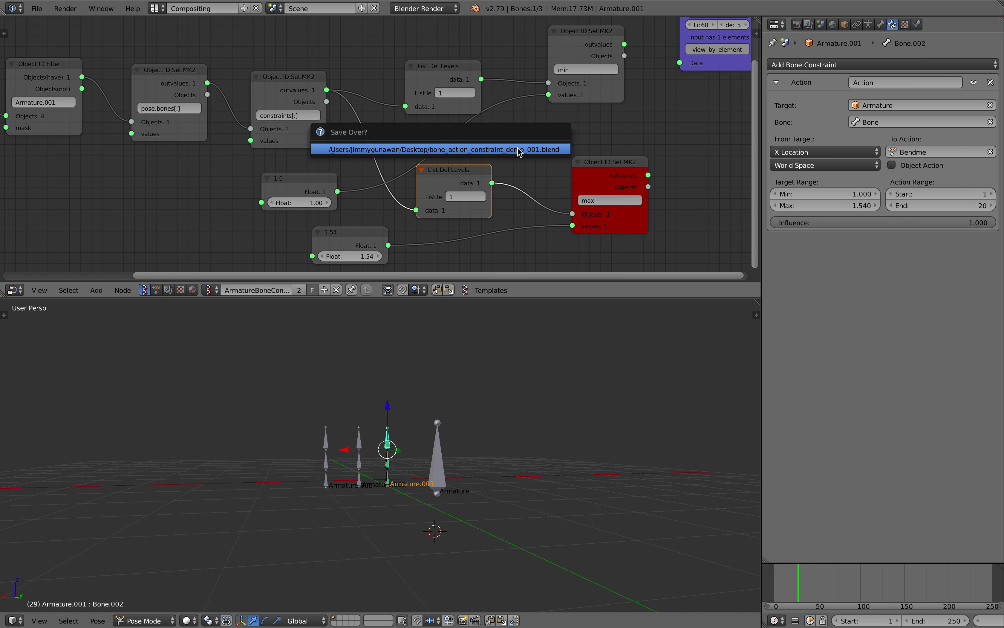
{"action": "left_click", "coordinate": [518, 149]}
Step: Scrub the timeline to frame 21 and set the Float feeding the max node to 1.36
{"action": "left_click_drag", "start_coordinate": [595, 163], "coordinate": [577, 162]}
{"action": "left_click_drag", "start_coordinate": [774, 578], "coordinate": [792, 578]}
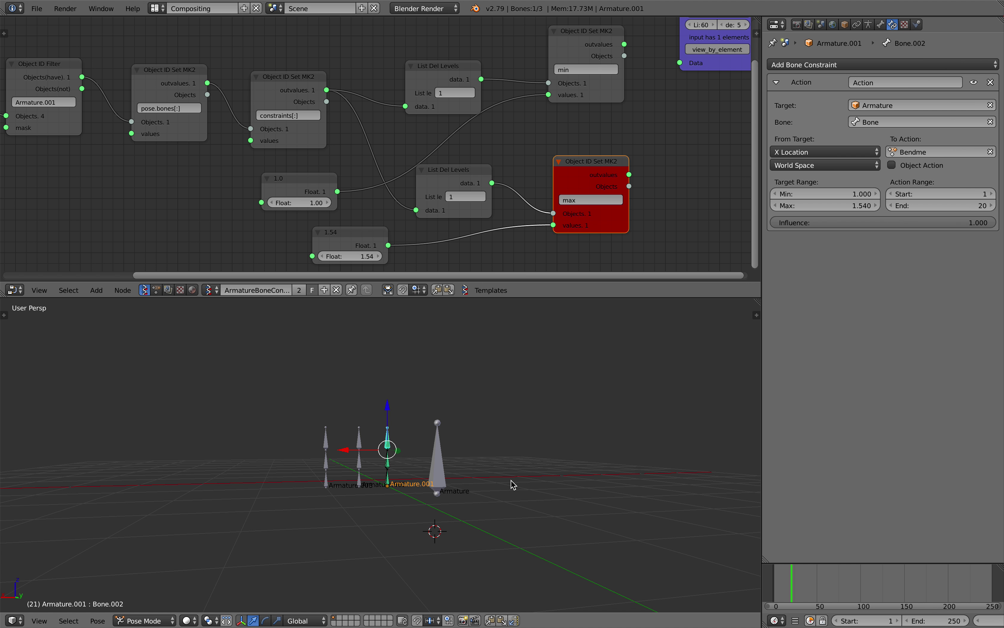
{"action": "middle_click_drag", "start_coordinate": [374, 258], "coordinate": [384, 240]}
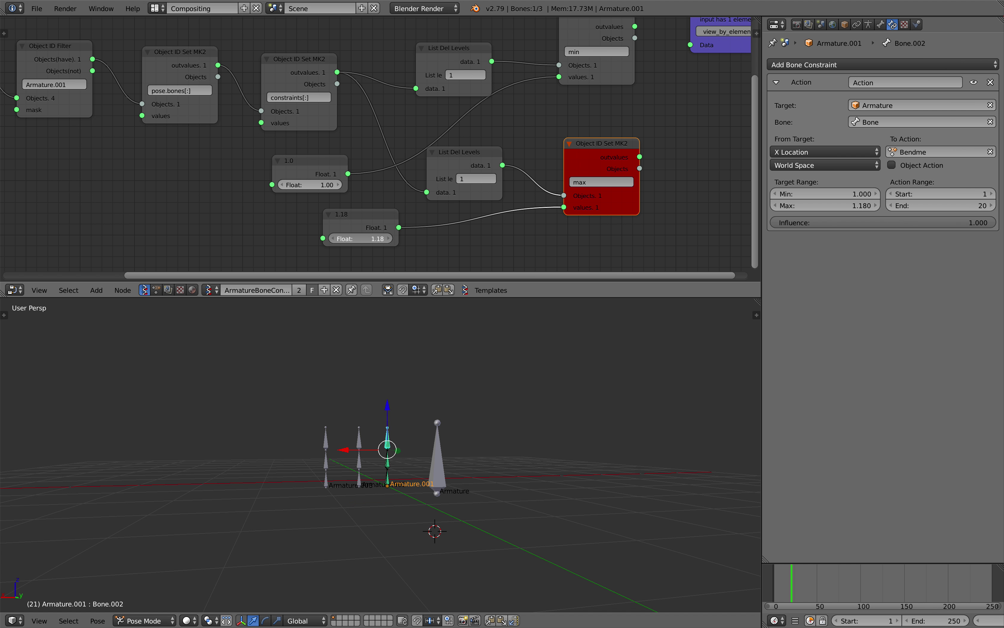
{"action": "left_click_drag", "start_coordinate": [361, 239], "coordinate": [375, 239]}
{"action": "middle_click_drag", "start_coordinate": [360, 238], "coordinate": [336, 274]}
{"action": "scroll", "coordinate": [448, 127], "scroll_direction": "up", "scroll_amount": 2}
{"action": "middle_click_drag", "start_coordinate": [440, 124], "coordinate": [429, 103]}
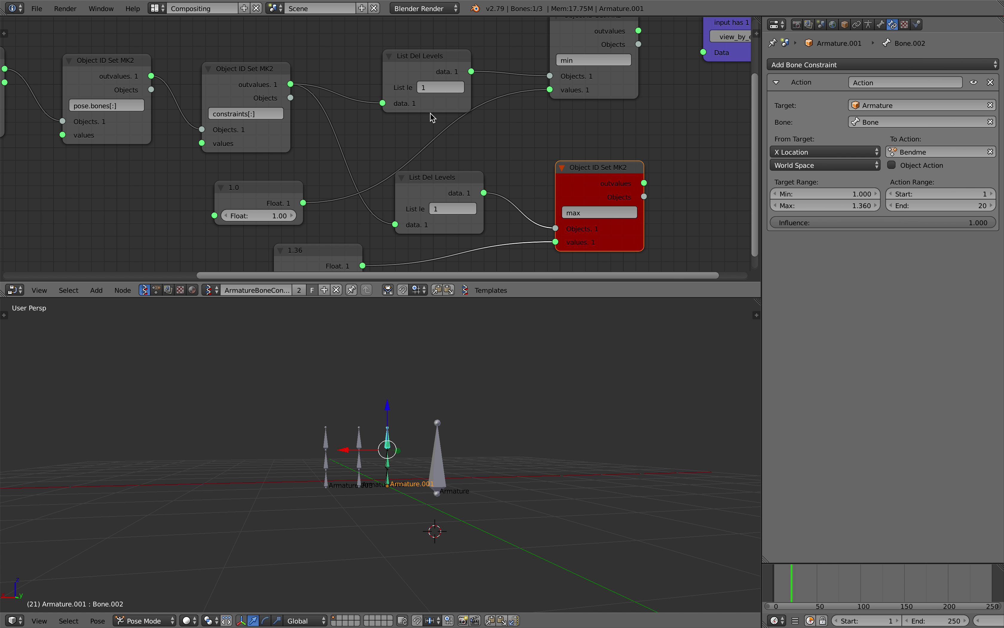
Step: Lower the max branch's nodes slightly, and set the min Float to 0.622 and the max Float to 1.282
{"action": "left_click_drag", "start_coordinate": [439, 181], "coordinate": [442, 187]}
{"action": "scroll", "coordinate": [440, 125], "scroll_direction": "down", "scroll_amount": 1}
{"action": "left_click_drag", "start_coordinate": [566, 167], "coordinate": [568, 190]}
{"action": "middle_click_drag", "start_coordinate": [574, 163], "coordinate": [575, 156]}
{"action": "middle_click_drag", "start_coordinate": [308, 204], "coordinate": [316, 187]}
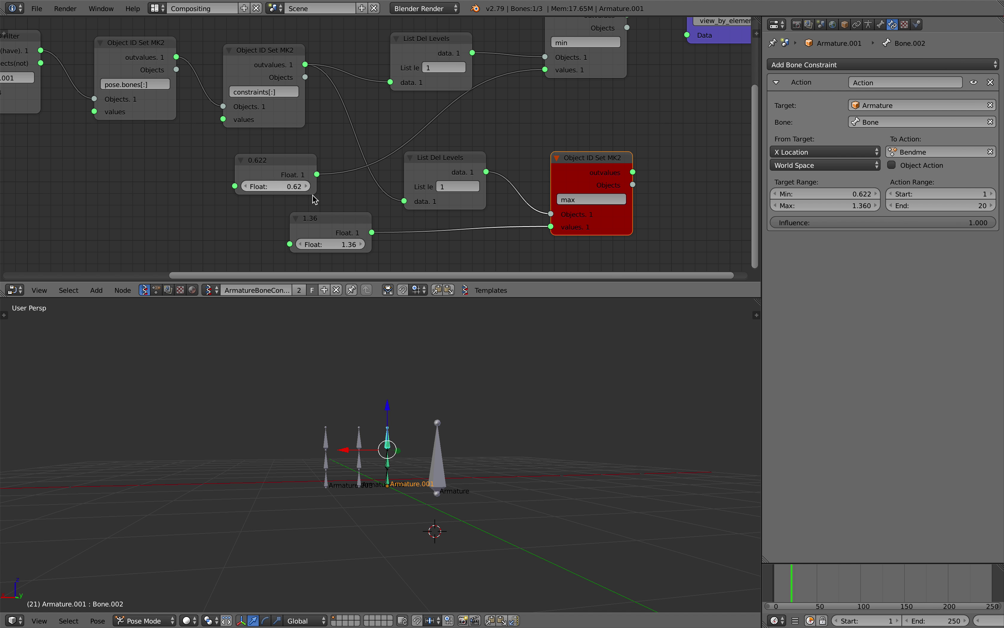
{"action": "left_click_drag", "start_coordinate": [331, 244], "coordinate": [433, 507]}
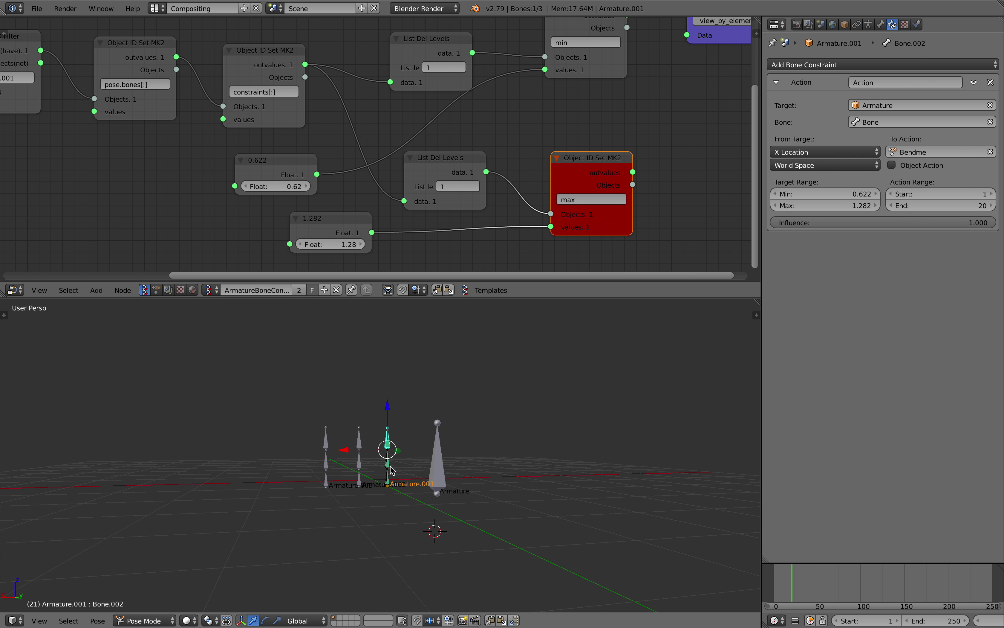
{"action": "scroll", "coordinate": [283, 214], "scroll_direction": "left", "scroll_amount": 2}
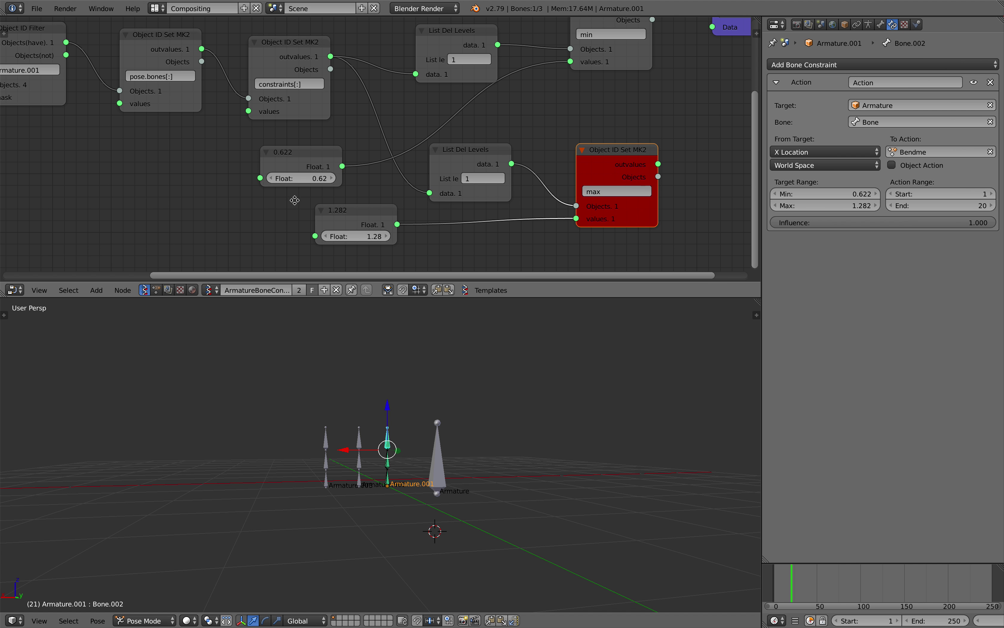
{"action": "key", "text": "alt+space"}
{"action": "type", "text": "random v"}
{"action": "key", "text": "Escape"}
{"action": "key", "text": "alt+space"}
{"action": "key", "text": "Escape"}
Step: Add a Random Num Gen node beside the two Float nodes
{"action": "key", "text": "alt+space"}
{"action": "type", "text": "rando n"}
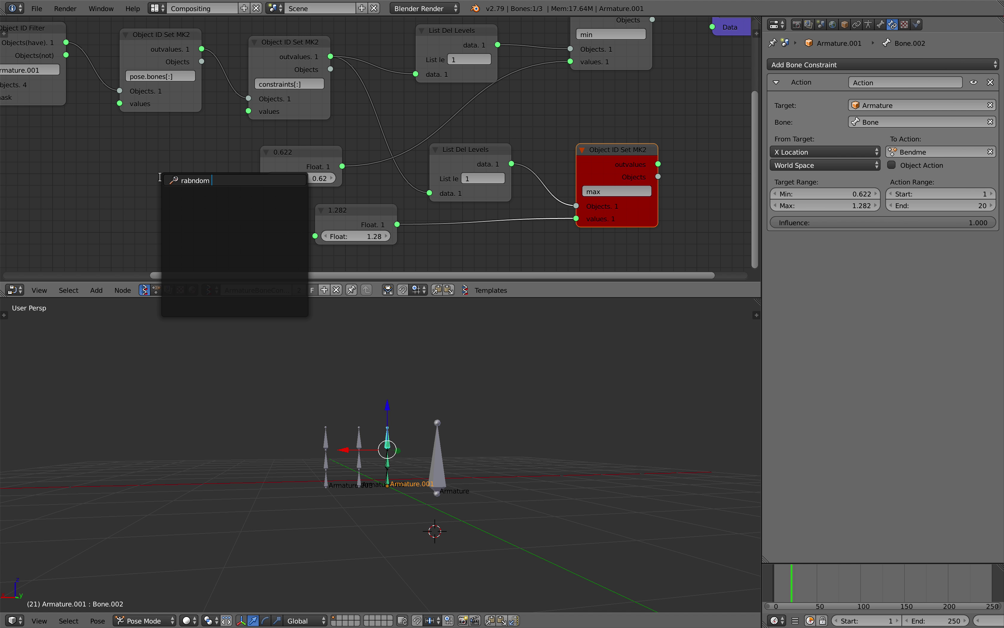
{"action": "key", "text": "BackSpace"}
{"action": "key", "text": "BackSpace"}
{"action": "key", "text": "BackSpace"}
{"action": "type", "text": "ndo"}
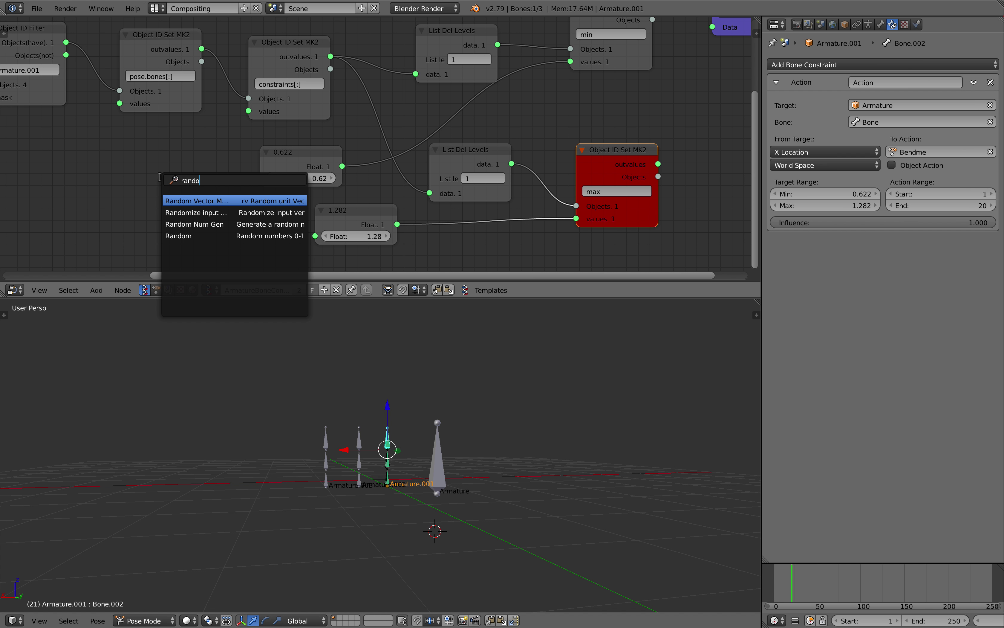
{"action": "key", "text": "Down"}
{"action": "key", "text": "Down"}
{"action": "key", "text": "Return"}
{"action": "left_click", "coordinate": [150, 171]}
Step: Switch the Random Num Gen node to Float output and set its size to 3
{"action": "left_click", "coordinate": [181, 187]}
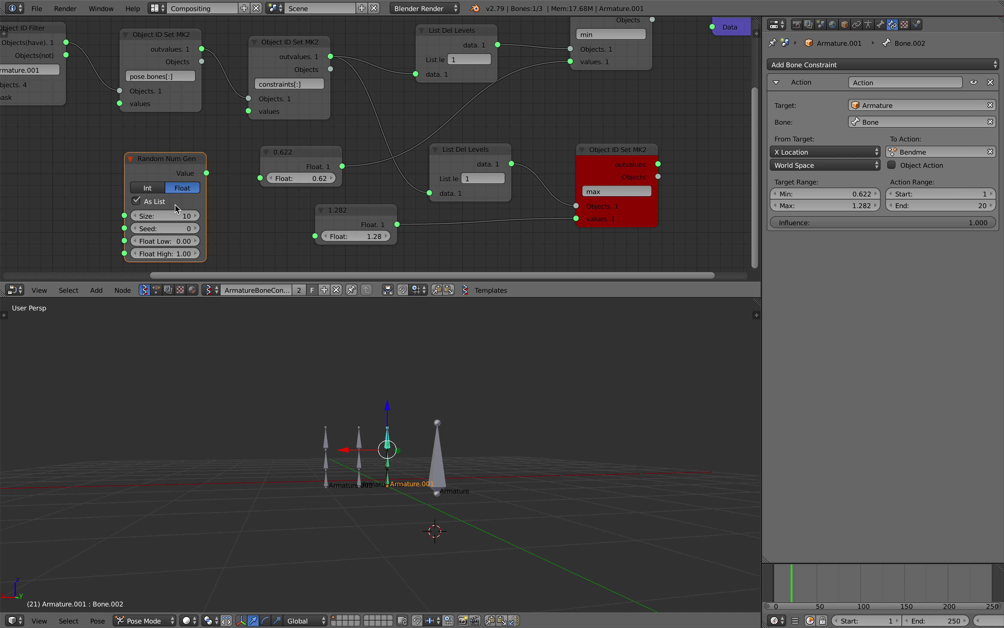
{"action": "key", "text": "Escape"}
{"action": "scroll", "coordinate": [234, 179], "scroll_direction": "down", "scroll_amount": 5, "text": "shift"}
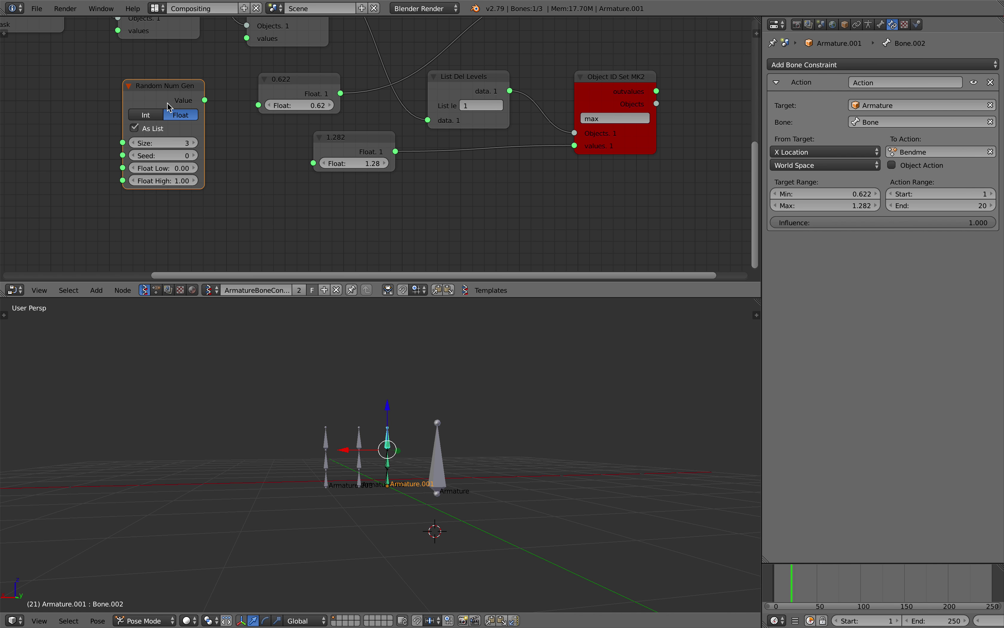
Step: Duplicate the Random Num Gen node below the first and set the copy's Float Low to 1 and Float High to 2
{"action": "key", "text": "shift+d"}
{"action": "left_click", "coordinate": [294, 240]}
{"action": "middle_click_drag", "start_coordinate": [294, 240], "coordinate": [235, 112]}
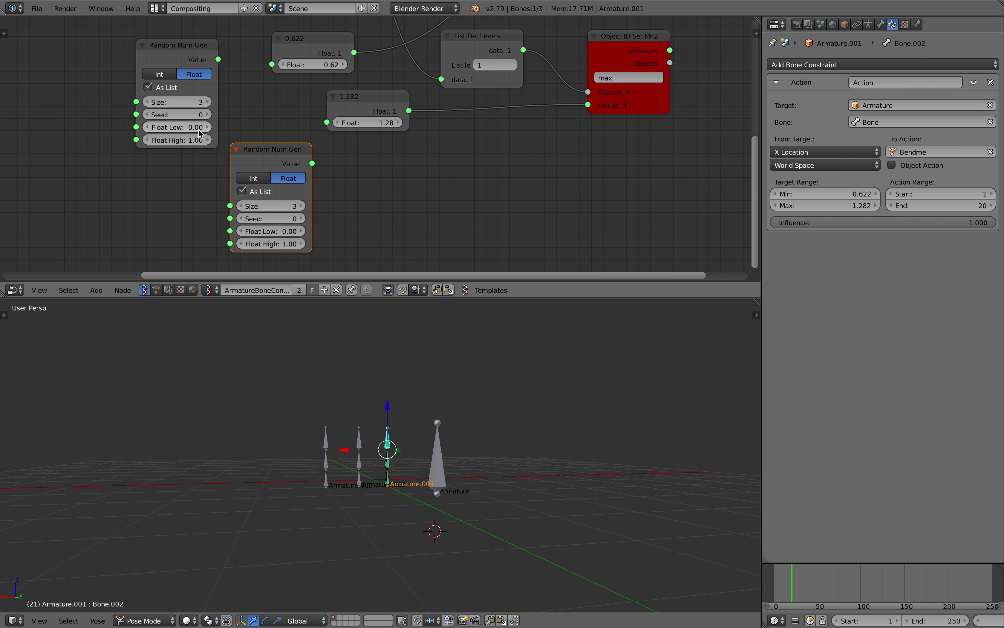
{"action": "key", "text": "Tab"}
{"action": "type", "text": "2"}
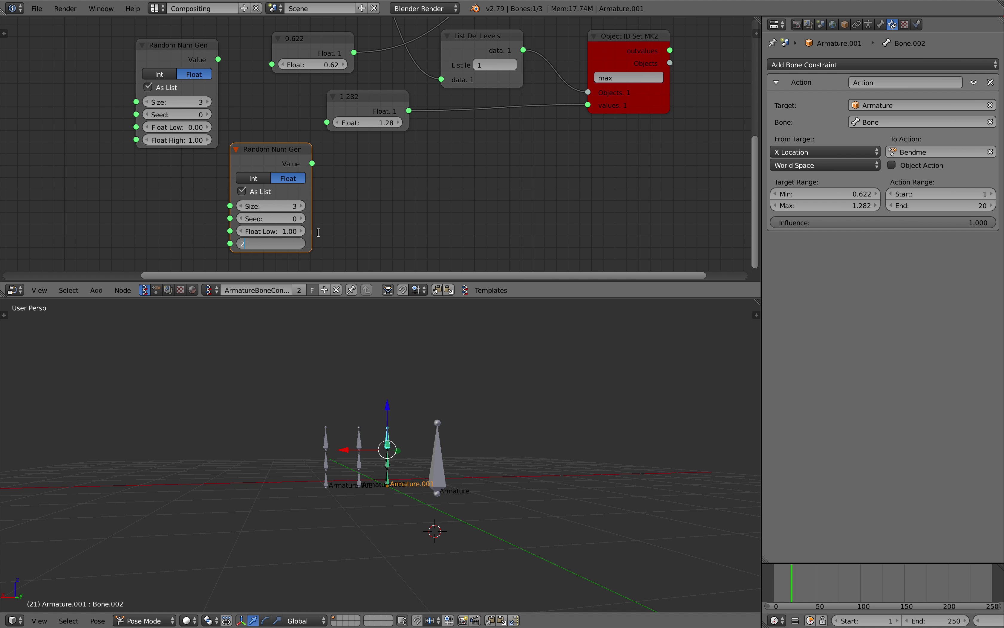
Step: Connect the lower Random Num Gen to the max node's values and the upper one to the min node's values
{"action": "middle_click_drag", "start_coordinate": [343, 194], "coordinate": [277, 260]}
{"action": "left_click_drag", "start_coordinate": [246, 229], "coordinate": [522, 171]}
{"action": "middle_click_drag", "start_coordinate": [255, 132], "coordinate": [222, 188]}
{"action": "left_click_drag", "start_coordinate": [118, 180], "coordinate": [172, 185]}
Step: Set the seed of the upper Random Num Gen to -22 and the lower one's to -16
{"action": "middle_click_drag", "start_coordinate": [128, 219], "coordinate": [199, 181]}
{"action": "left_click_drag", "start_coordinate": [149, 197], "coordinate": [133, 198]}
{"action": "middle_click_drag", "start_coordinate": [357, 253], "coordinate": [366, 180]}
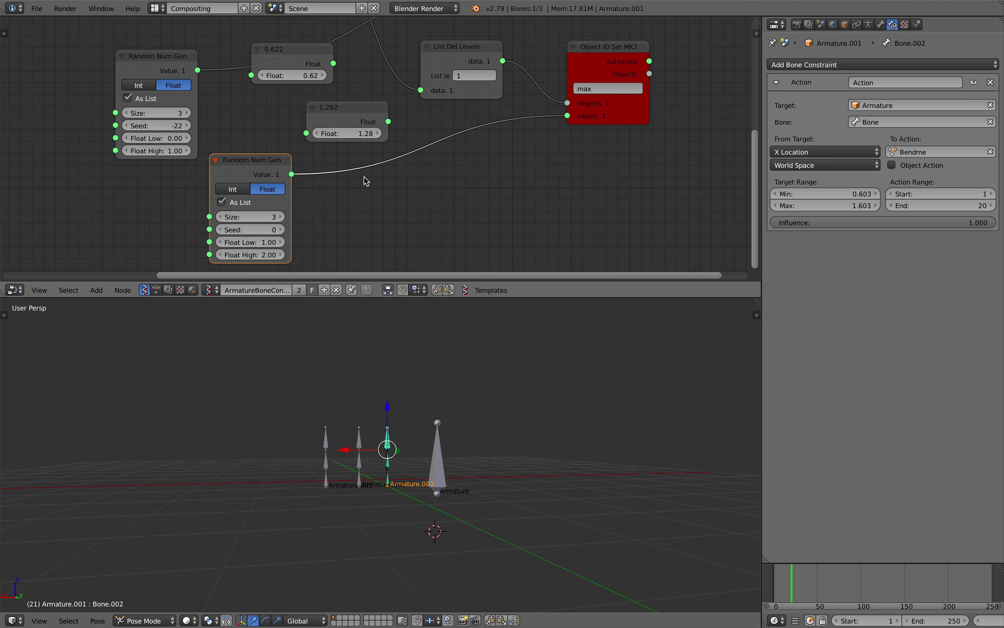
{"action": "left_click_drag", "start_coordinate": [246, 236], "coordinate": [215, 236]}
Step: Select different bones of Armature.001 in turn to compare the target ranges of their Action constraints
{"action": "scroll", "coordinate": [398, 466], "scroll_direction": "up", "scroll_amount": 2}
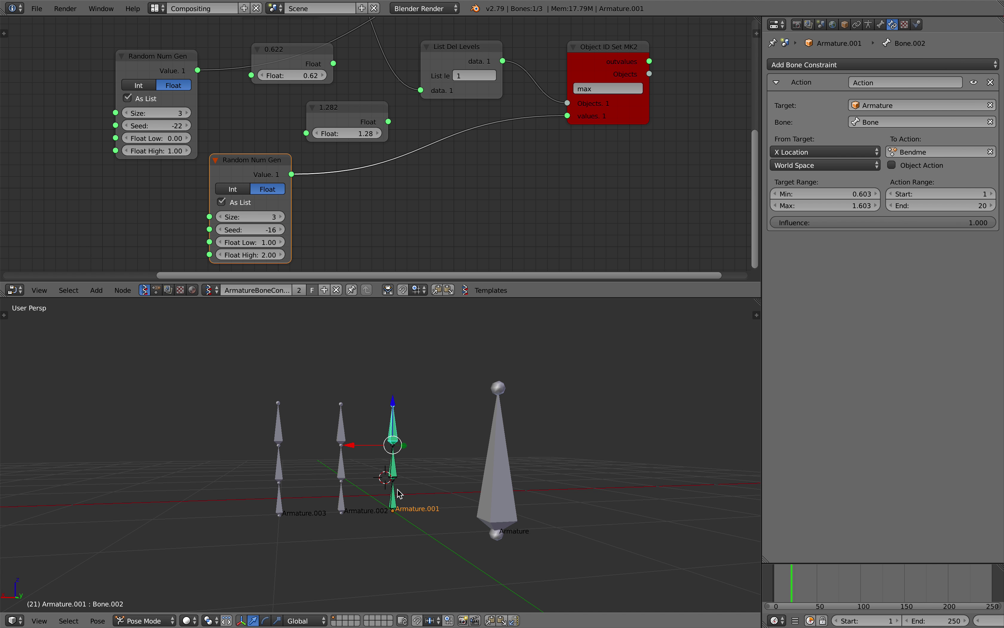
{"action": "right_click", "coordinate": [401, 467]}
{"action": "right_click", "coordinate": [402, 459]}
{"action": "right_click", "coordinate": [401, 478]}
{"action": "right_click", "coordinate": [399, 481]}
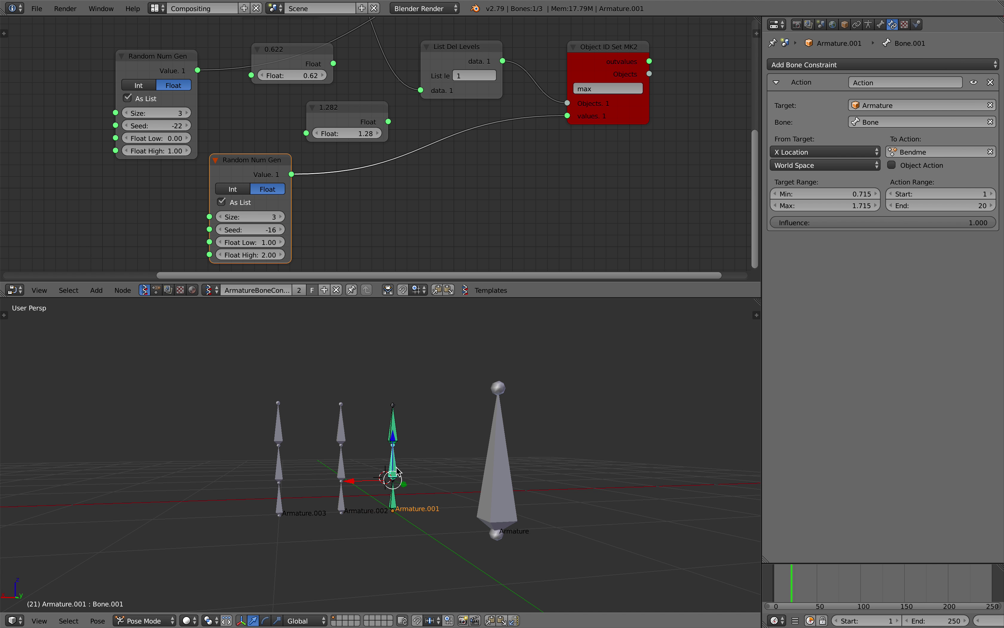
{"action": "right_click", "coordinate": [397, 479]}
{"action": "right_click", "coordinate": [397, 479]}
Step: Leave Pose Mode, select the control Armature and slide it along X past the three bone chains and back to test their bending
{"action": "scroll", "coordinate": [440, 233], "scroll_direction": "down", "scroll_amount": 3}
{"action": "key", "text": "ctrl+Tab"}
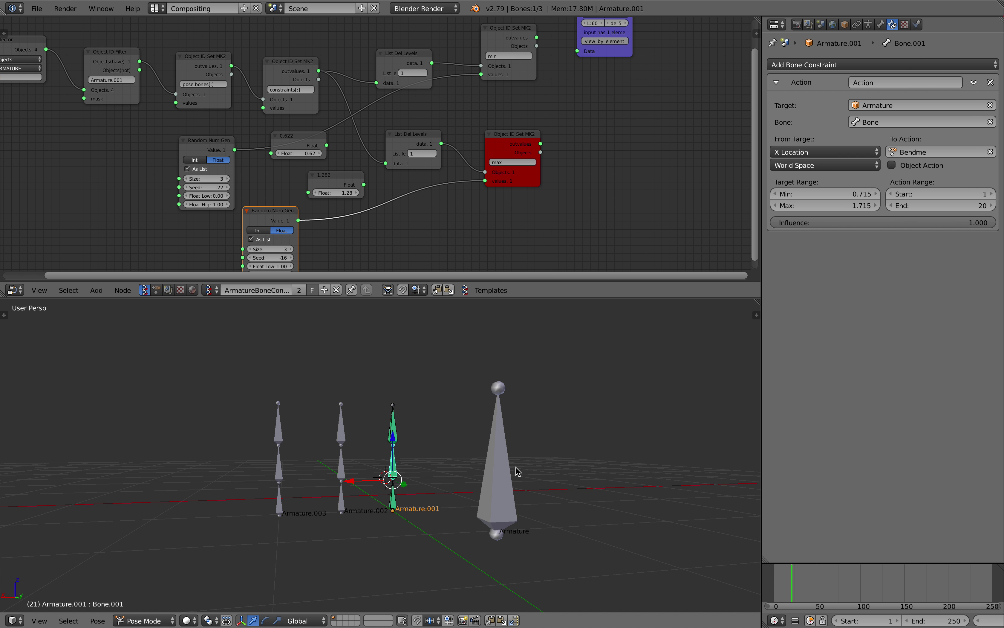
{"action": "right_click", "coordinate": [516, 471]}
{"action": "middle_click_drag", "start_coordinate": [516, 471], "coordinate": [514, 505]}
{"action": "key", "text": "r"}
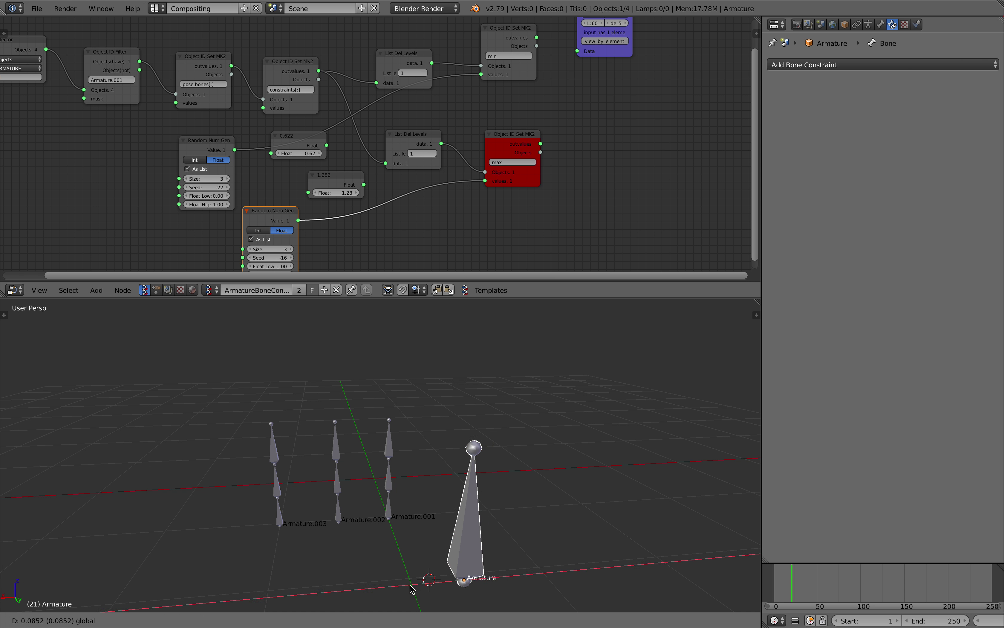
{"action": "left_click", "coordinate": [331, 585]}
{"action": "middle_click_drag", "start_coordinate": [342, 563], "coordinate": [398, 487], "text": "shift"}
{"action": "left_click_drag", "start_coordinate": [369, 486], "coordinate": [145, 512]}
{"action": "mouse_move", "coordinate": [266, 507]}
{"action": "middle_mouse_down"}
{"action": "mouse_move", "coordinate": [382, 493]}
{"action": "mouse_move", "coordinate": [254, 499]}
{"action": "middle_mouse_up"}
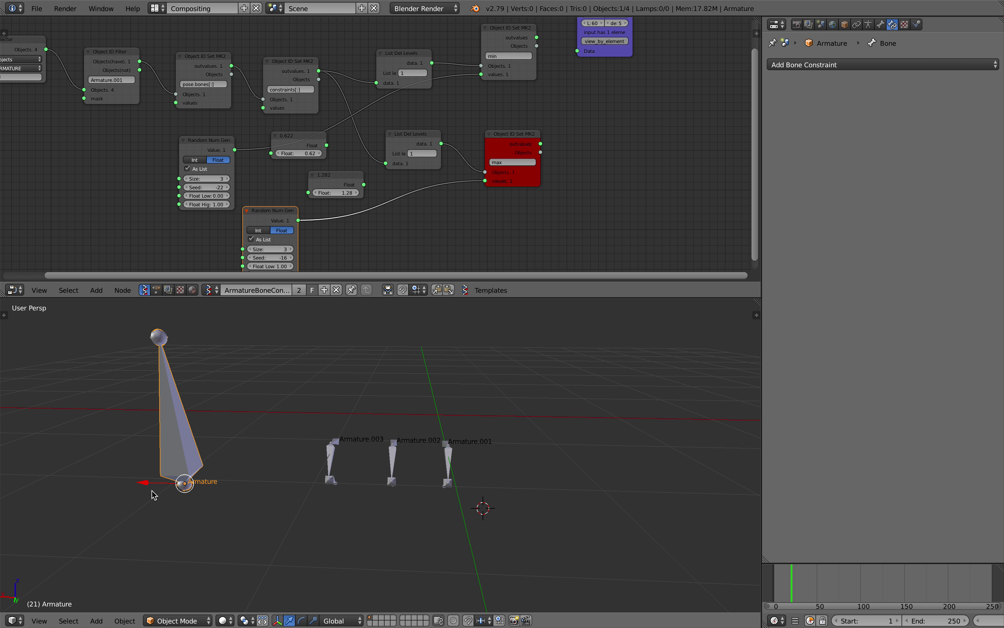
{"action": "left_click_drag", "start_coordinate": [154, 494], "coordinate": [440, 462]}
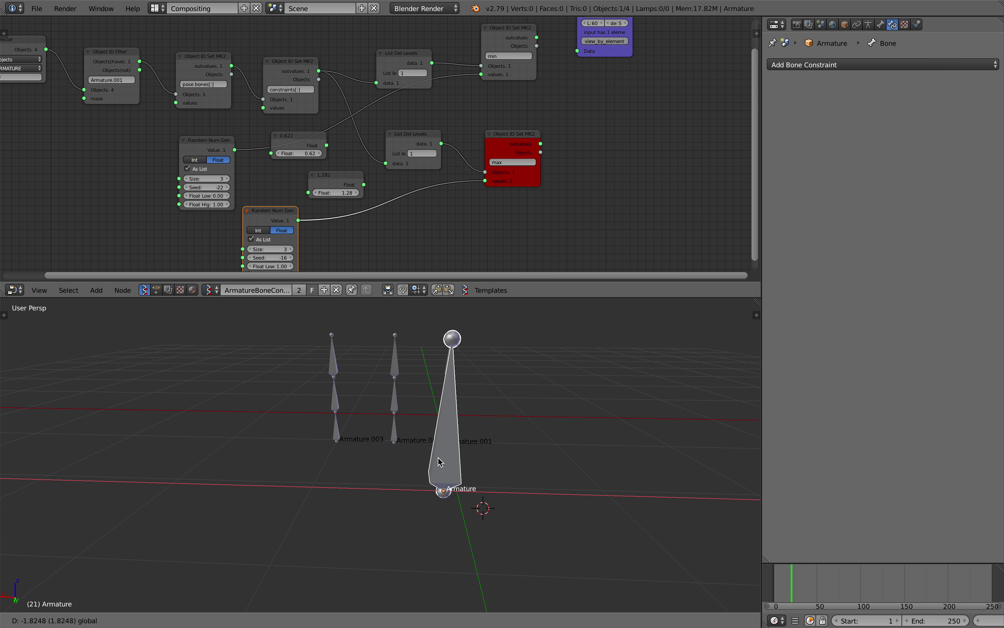
Step: Check the Action constraint of Armature.001's Bone, reselect the control Armature and slide it along X through the bone chains and back out
{"action": "right_click", "coordinate": [431, 422]}
{"action": "right_click", "coordinate": [440, 420]}
{"action": "middle_click_drag", "start_coordinate": [441, 422], "coordinate": [567, 448]}
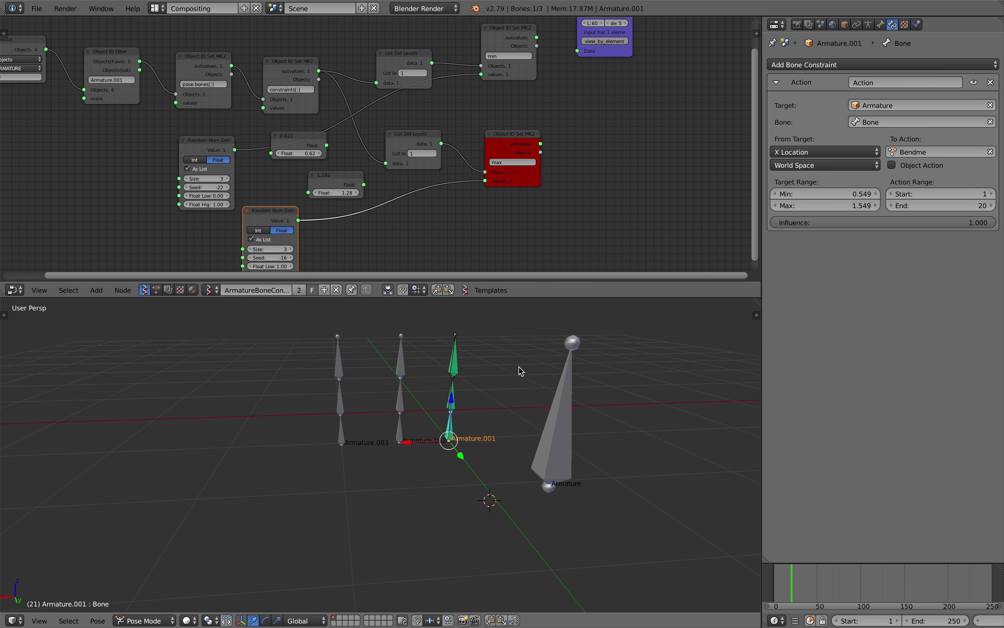
{"action": "right_click", "coordinate": [534, 469]}
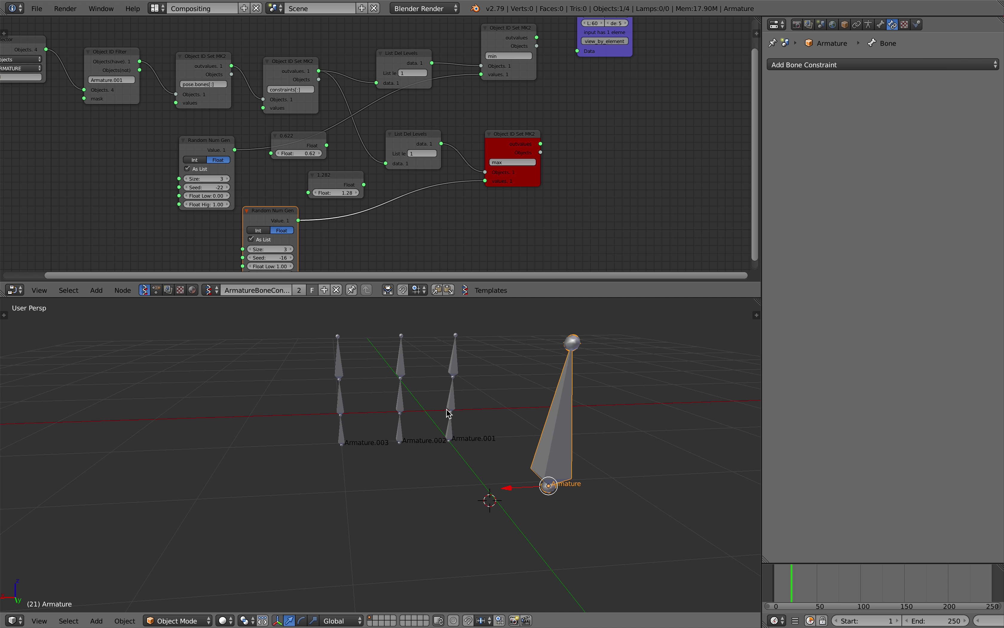
{"action": "right_click", "coordinate": [450, 421]}
{"action": "right_click", "coordinate": [532, 480]}
{"action": "key", "text": "g"}
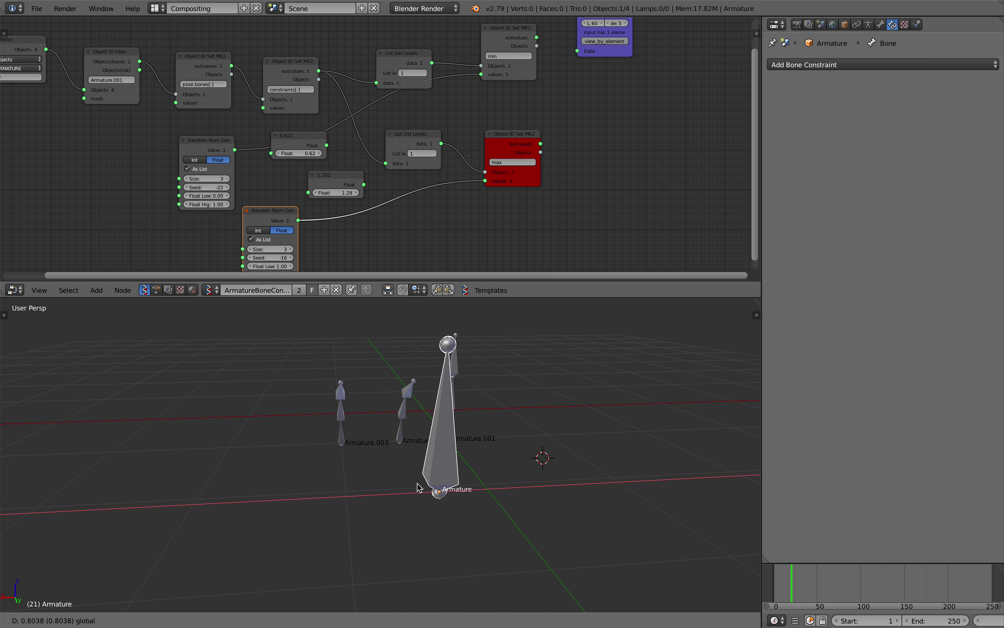
{"action": "left_click", "coordinate": [516, 471]}
Step: Delete both Random Num Gen nodes from the node tree
{"action": "middle_click_drag", "start_coordinate": [280, 203], "coordinate": [303, 213]}
{"action": "key", "text": "x"}
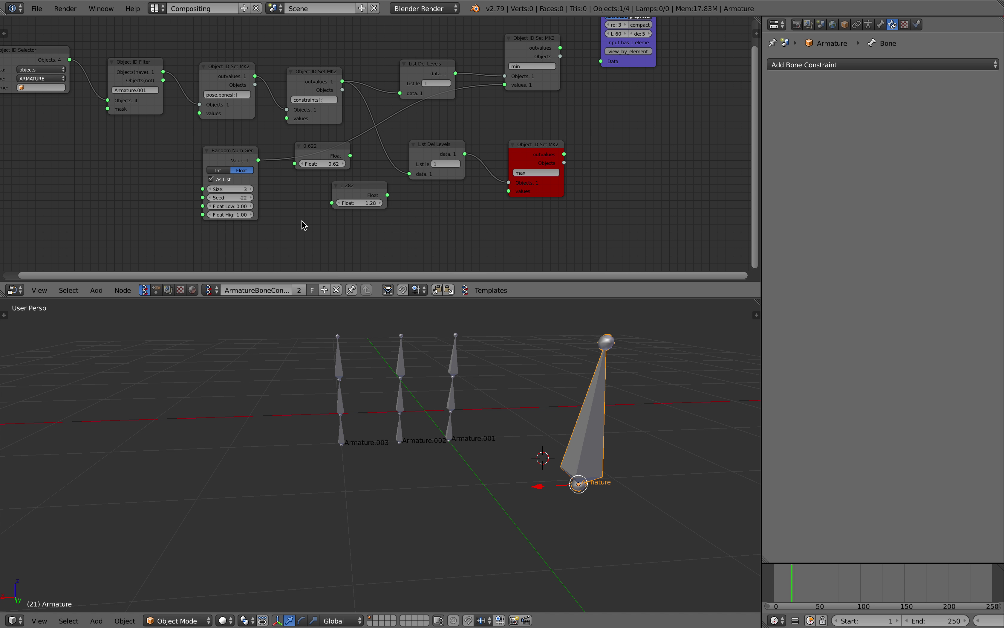
{"action": "left_click", "coordinate": [233, 153]}
{"action": "key", "text": "x"}
Step: Spread out the Float nodes, connect the upper to the min node's values at 0.00 and the lower to the max node's values at 1.00
{"action": "middle_click_drag", "start_coordinate": [353, 154], "coordinate": [346, 177]}
{"action": "left_click_drag", "start_coordinate": [343, 170], "coordinate": [352, 164]}
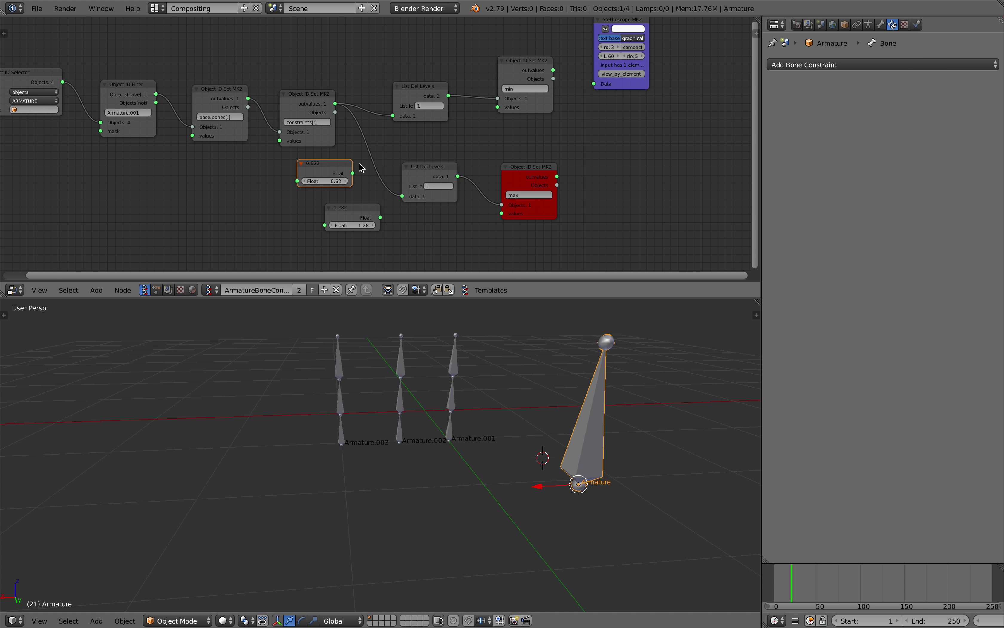
{"action": "scroll", "coordinate": [367, 166], "scroll_direction": "up", "scroll_amount": 2}
{"action": "left_click_drag", "start_coordinate": [372, 214], "coordinate": [350, 228]}
{"action": "left_click_drag", "start_coordinate": [444, 174], "coordinate": [432, 170]}
{"action": "middle_click_drag", "start_coordinate": [457, 167], "coordinate": [450, 165]}
{"action": "left_click_drag", "start_coordinate": [545, 170], "coordinate": [535, 156]}
{"action": "scroll", "coordinate": [519, 155], "scroll_direction": "up", "scroll_amount": 1}
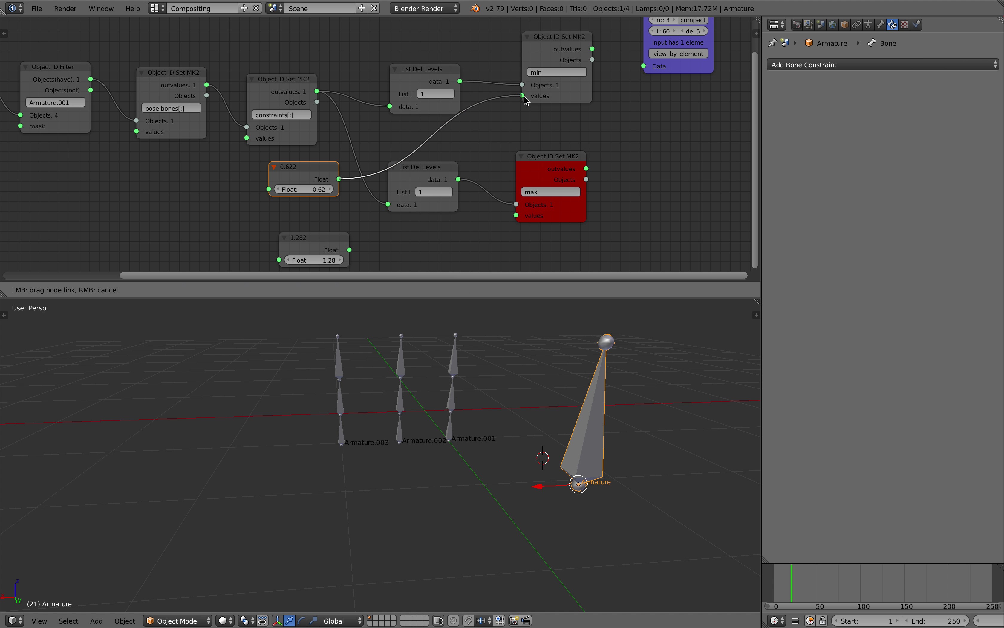
{"action": "left_click_drag", "start_coordinate": [525, 99], "coordinate": [523, 96]}
{"action": "left_click_drag", "start_coordinate": [350, 249], "coordinate": [515, 215]}
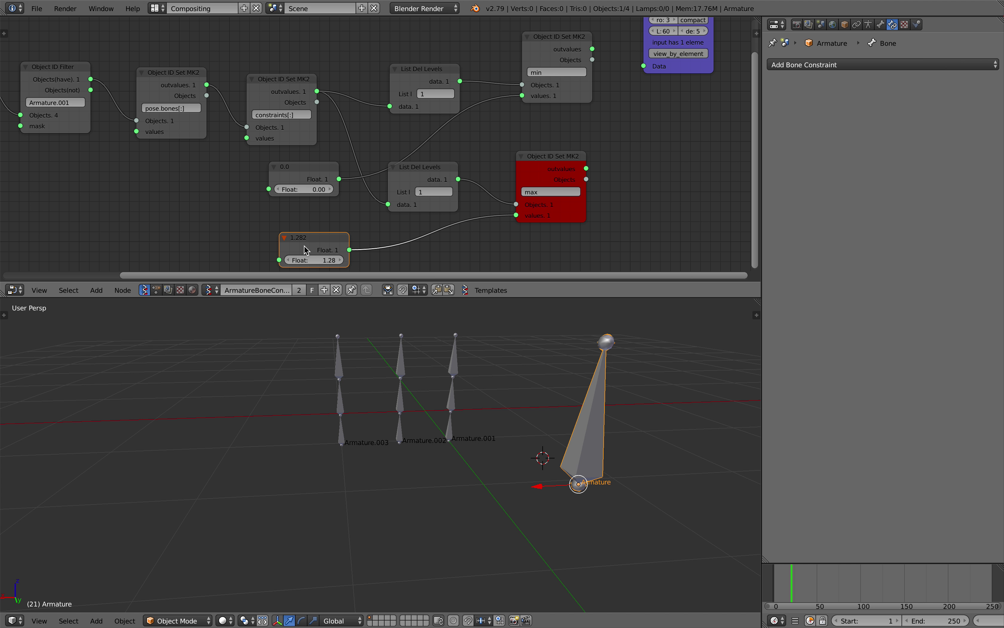
{"action": "scroll", "coordinate": [244, 217], "scroll_direction": "down", "scroll_amount": 1}
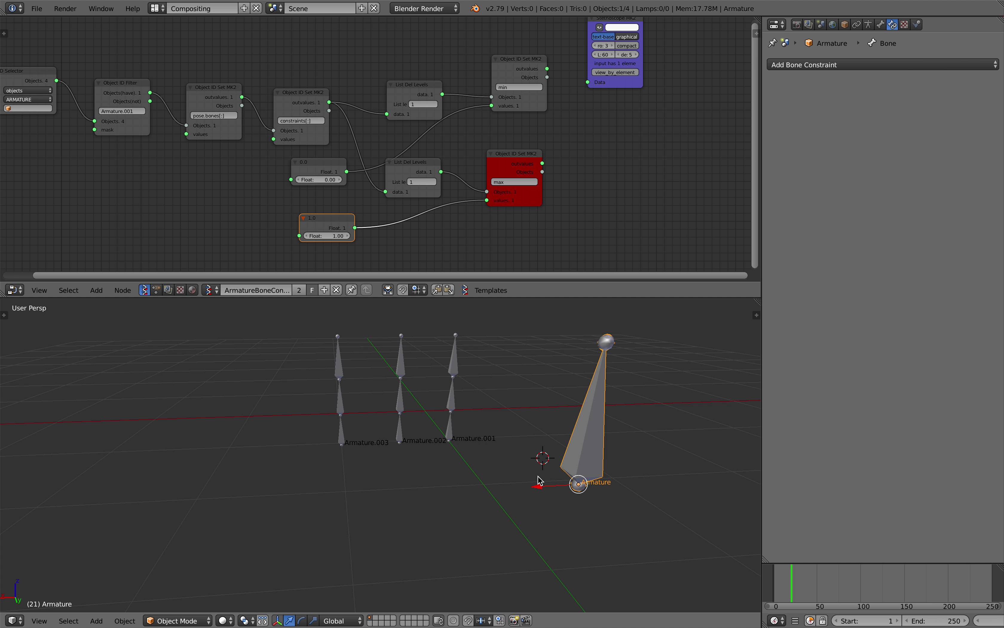
Step: Slide the control Armature along X to test the fixed 0 to 1 range, return it beside the row and save the file
{"action": "key", "text": "g"}
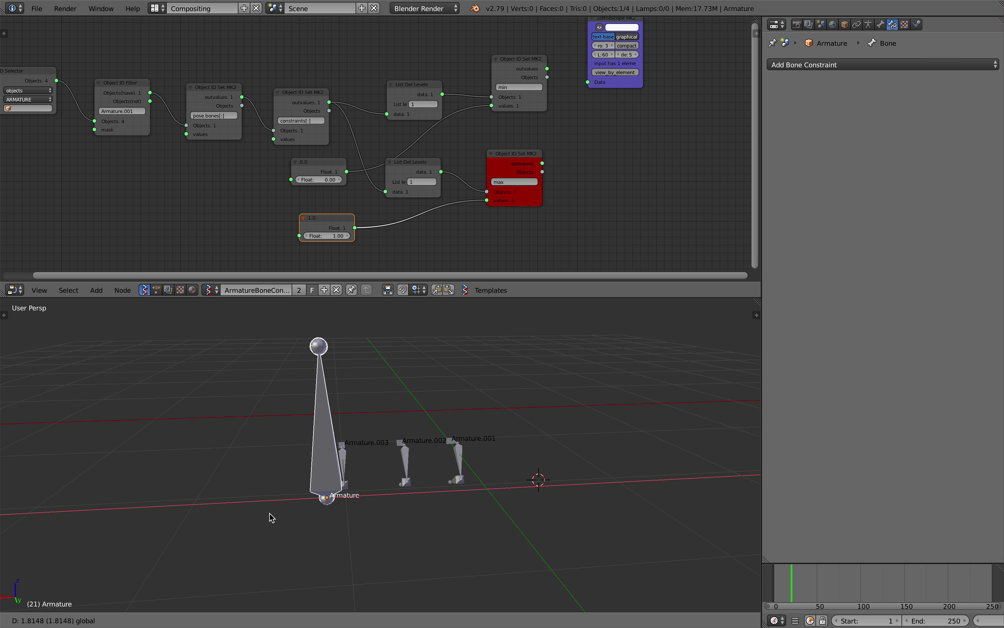
{"action": "left_click_drag", "start_coordinate": [447, 497], "coordinate": [466, 495]}
{"action": "scroll", "coordinate": [452, 401], "scroll_direction": "down", "scroll_amount": 4}
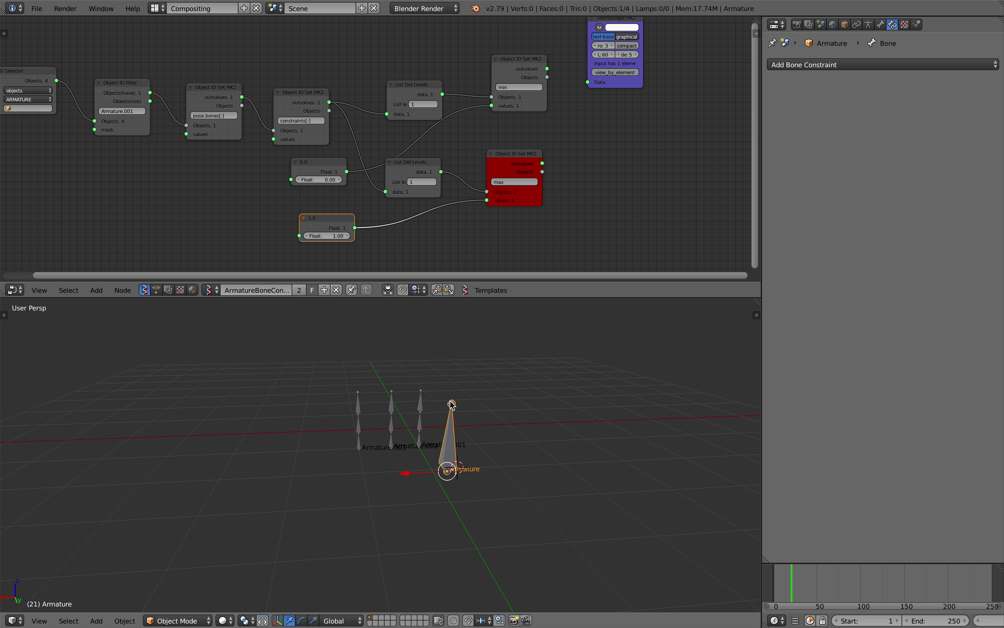
{"action": "key", "text": "g"}
{"action": "left_click", "coordinate": [452, 479]}
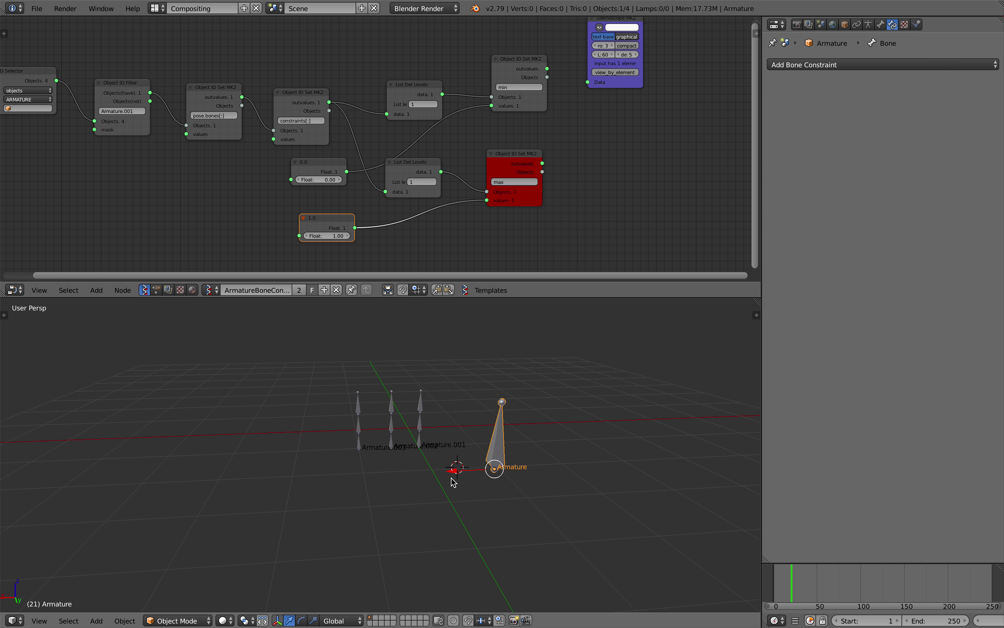
{"action": "scroll", "coordinate": [324, 241], "scroll_direction": "down", "scroll_amount": 2}
{"action": "key", "text": "ctrl+s"}
Step: Delete the Stethoscope viewer node, and duplicate the chain from Object ID Filter through the min and max nodes below the original
{"action": "middle_click_drag", "start_coordinate": [322, 237], "coordinate": [404, 222]}
{"action": "left_click", "coordinate": [495, 191]}
{"action": "scroll", "coordinate": [352, 165], "scroll_direction": "up", "scroll_amount": 4}
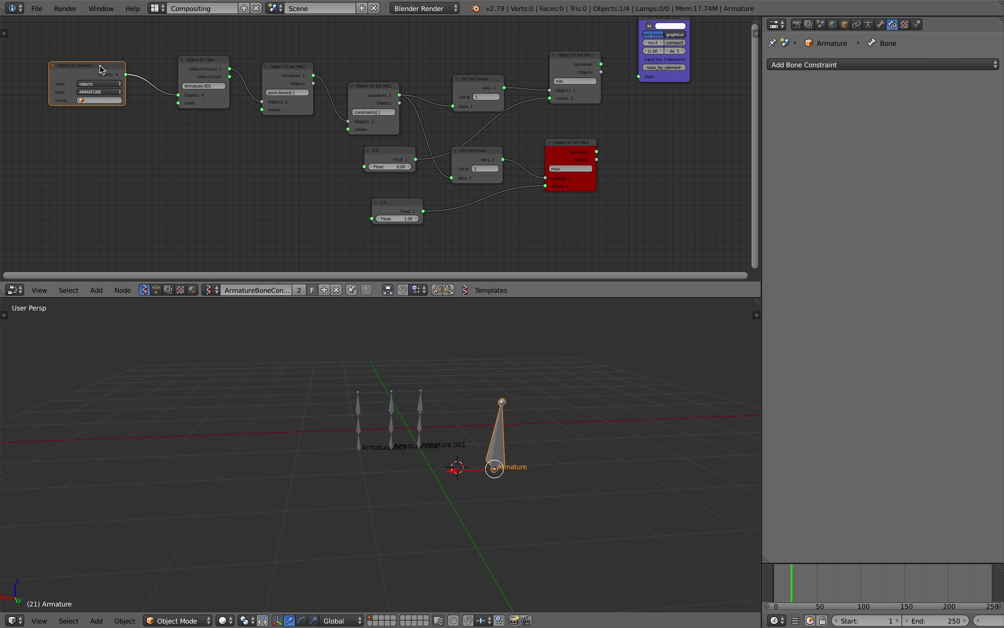
{"action": "scroll", "coordinate": [285, 112], "scroll_direction": "down", "scroll_amount": 4}
{"action": "middle_click_drag", "start_coordinate": [285, 112], "coordinate": [261, 87]}
{"action": "key", "text": "a"}
{"action": "key", "text": "a"}
{"action": "key", "text": "a"}
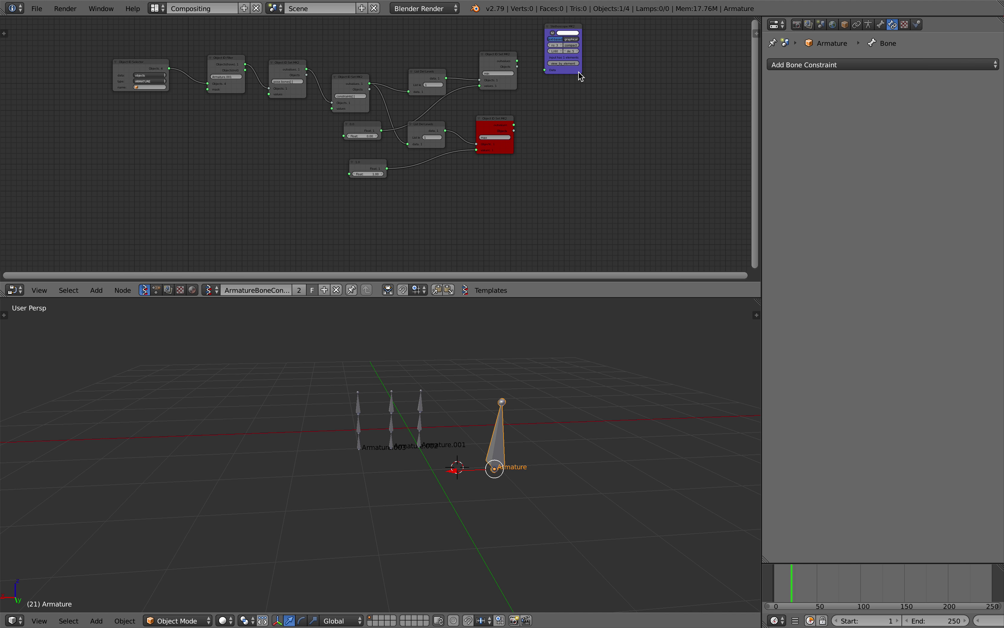
{"action": "left_click_drag", "start_coordinate": [227, 33], "coordinate": [559, 215]}
{"action": "scroll", "coordinate": [516, 134], "scroll_direction": "down", "scroll_amount": 2}
{"action": "key", "text": "shift+d"}
{"action": "left_click", "coordinate": [288, 144]}
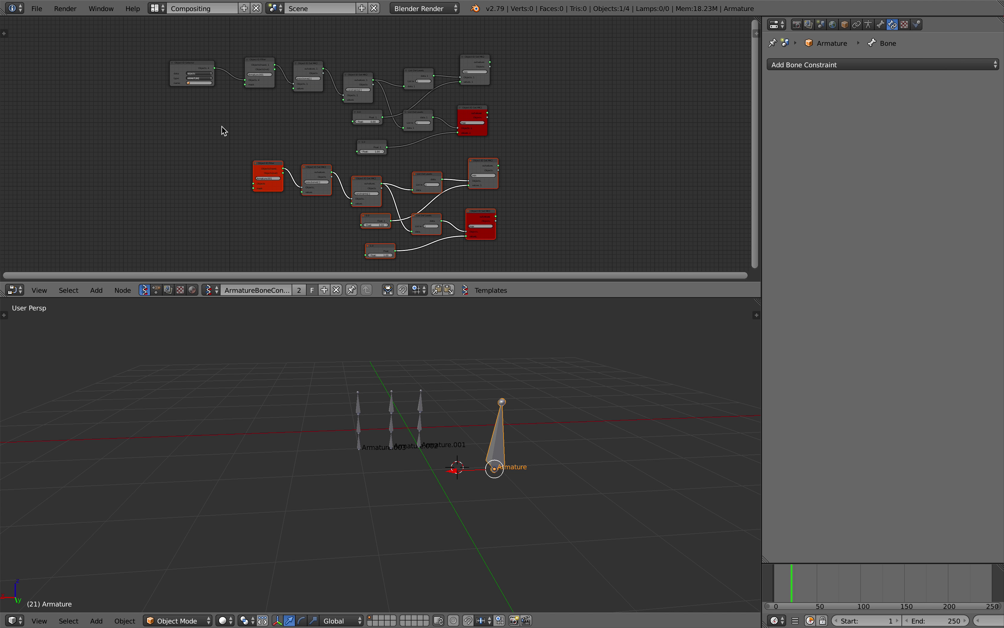
Step: Connect the Object ID Selector to the copied chain's Object ID Filter and set that filter to Armature.002
{"action": "scroll", "coordinate": [288, 143], "scroll_direction": "up", "scroll_amount": 2}
{"action": "left_click_drag", "start_coordinate": [247, 69], "coordinate": [223, 150]}
{"action": "scroll", "coordinate": [212, 98], "scroll_direction": "up", "scroll_amount": 2}
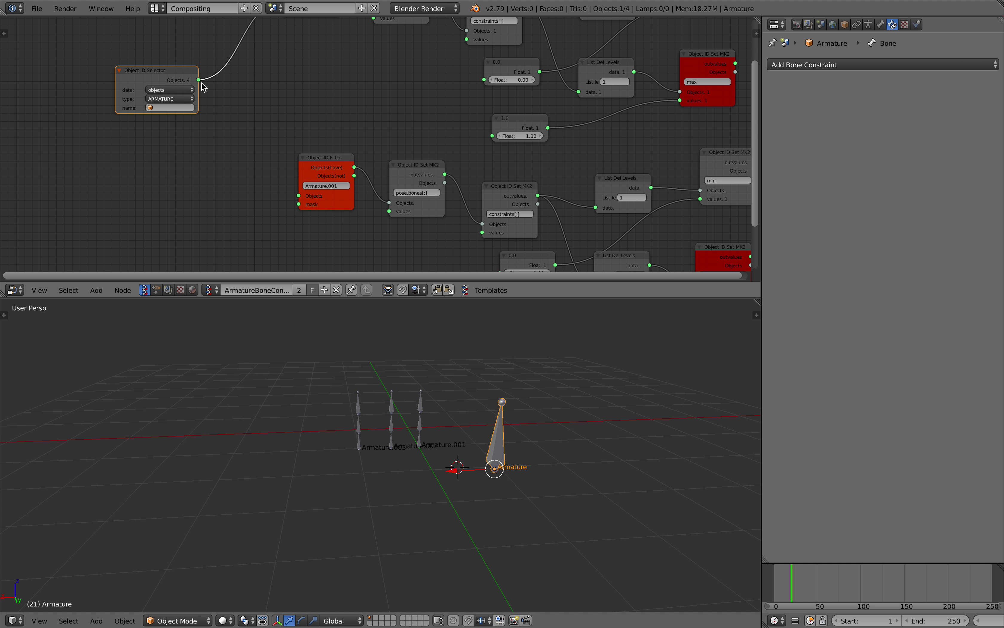
{"action": "left_click_drag", "start_coordinate": [198, 80], "coordinate": [298, 195]}
{"action": "scroll", "coordinate": [302, 183], "scroll_direction": "up", "scroll_amount": 2}
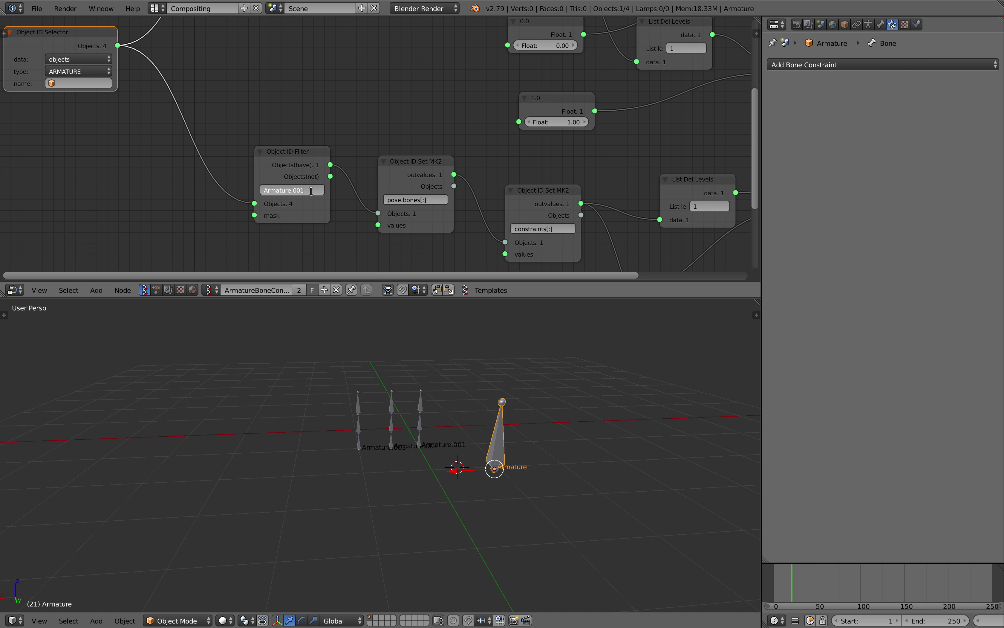
{"action": "scroll", "coordinate": [313, 195], "scroll_direction": "down", "scroll_amount": 3}
{"action": "middle_click_drag", "start_coordinate": [363, 188], "coordinate": [229, 121]}
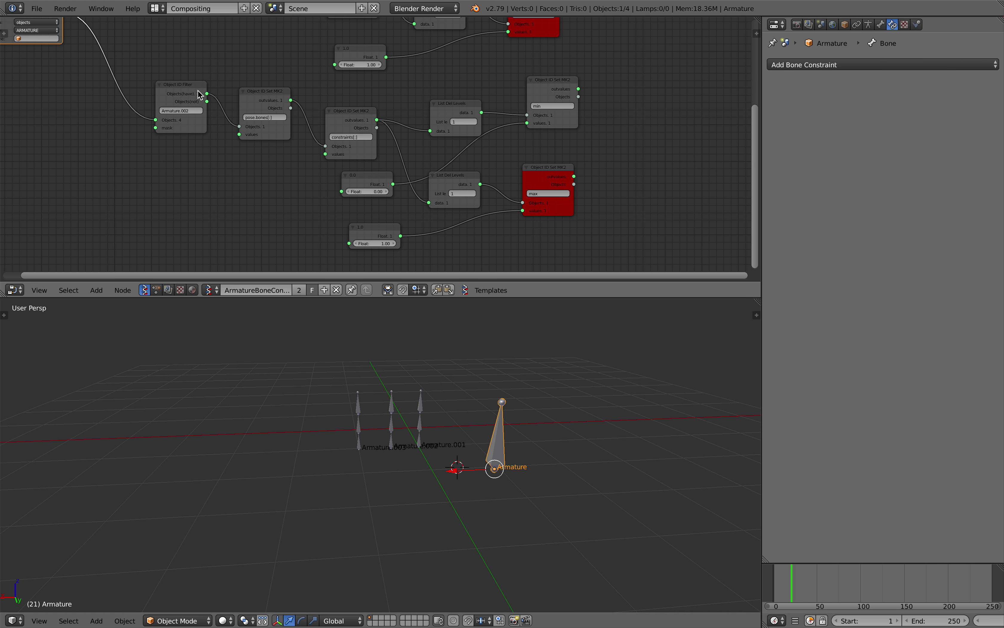
Step: Set the Armature.002 chain's Float nodes to 1 for the min and 2 for the max
{"action": "scroll", "coordinate": [190, 105], "scroll_direction": "up", "scroll_amount": 1}
{"action": "middle_click_drag", "start_coordinate": [283, 157], "coordinate": [244, 109]}
{"action": "left_click", "coordinate": [341, 179]}
{"action": "type", "text": "1"}
{"action": "key", "text": "Return"}
{"action": "scroll", "coordinate": [253, 144], "scroll_direction": "up", "scroll_amount": 1}
{"action": "left_click", "coordinate": [336, 225]}
{"action": "type", "text": "2"}
{"action": "key", "text": "Return"}
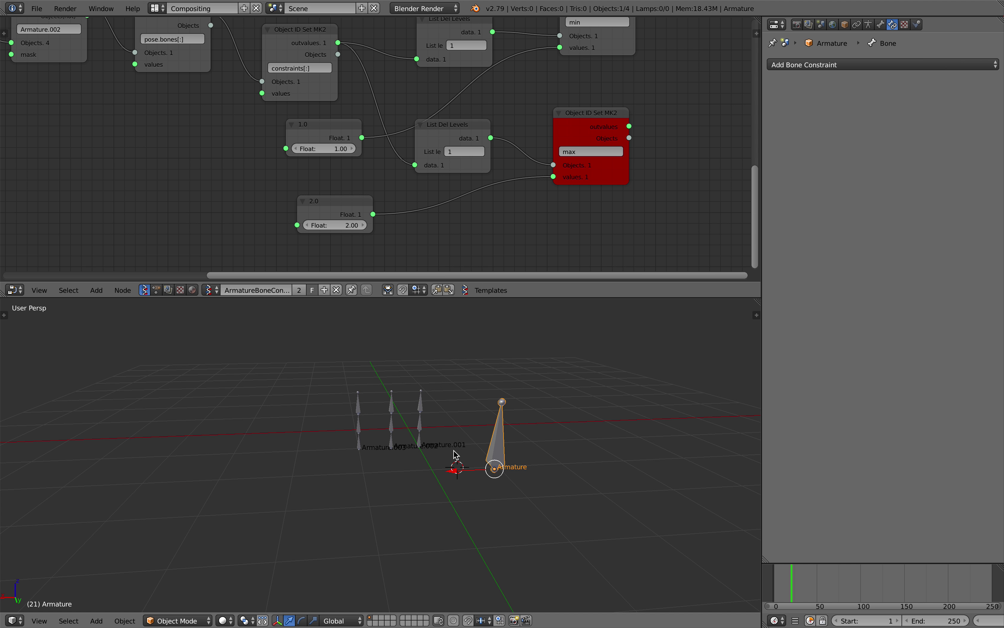
Step: Slide the control Armature along X to compare Armature.002's offset with the other chains, return it, and save over the existing file
{"action": "key", "text": "g"}
{"action": "key", "text": "x"}
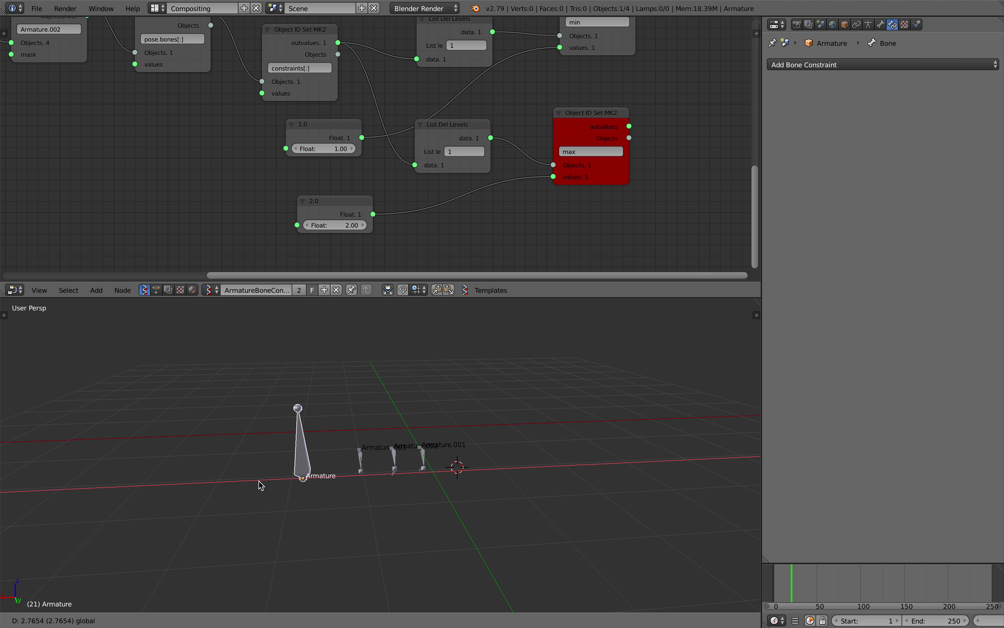
{"action": "left_click", "coordinate": [452, 484]}
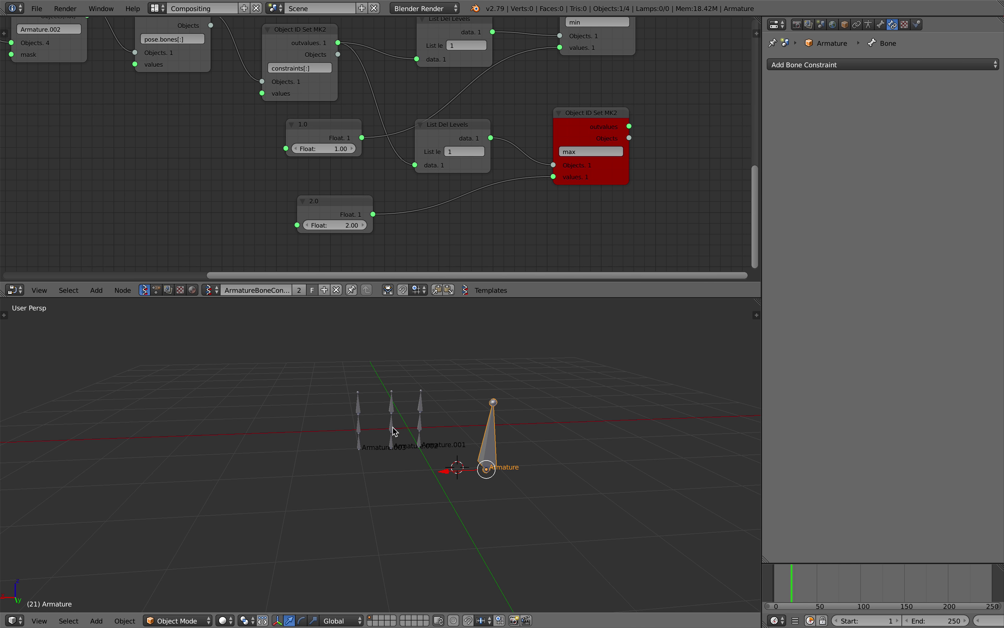
{"action": "scroll", "coordinate": [324, 149], "scroll_direction": "down", "scroll_amount": 2}
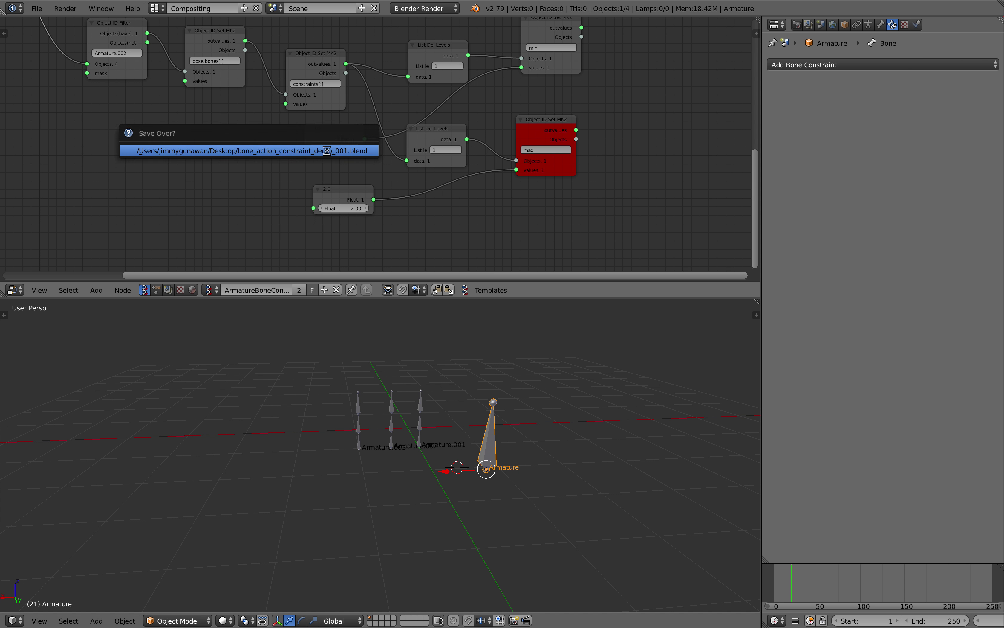
Step: Duplicate Armature.003 and place the copy beside it as the fourth bone chain at the end of the row
{"action": "right_click", "coordinate": [363, 427]}
{"action": "key", "text": "shift+d"}
{"action": "left_click", "coordinate": [330, 446]}
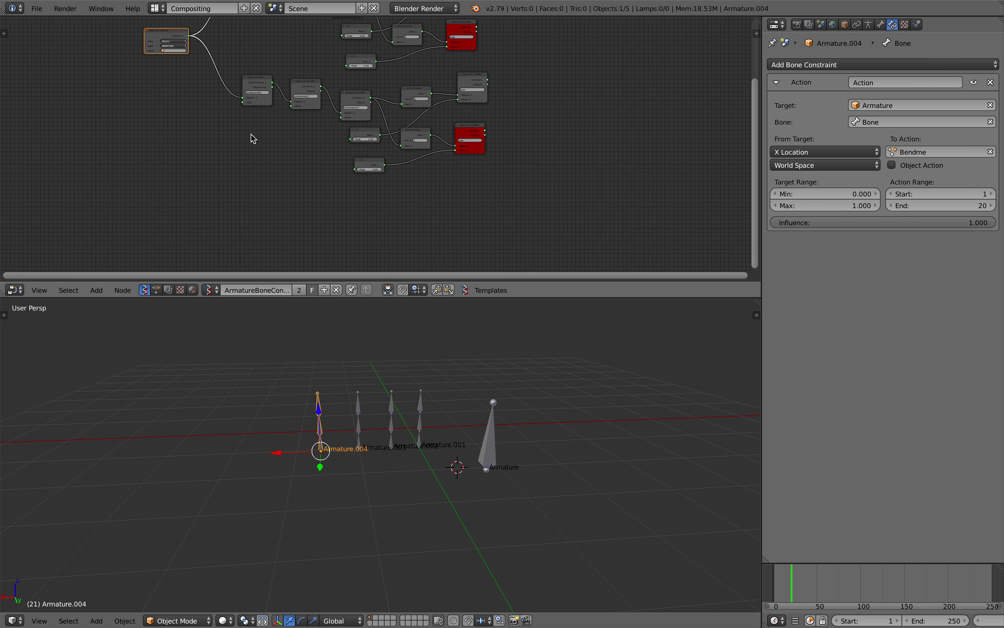
Step: Duplicate the Armature.002 node chain twice and stack the copies below it
{"action": "left_click_drag", "start_coordinate": [272, 137], "coordinate": [508, 230]}
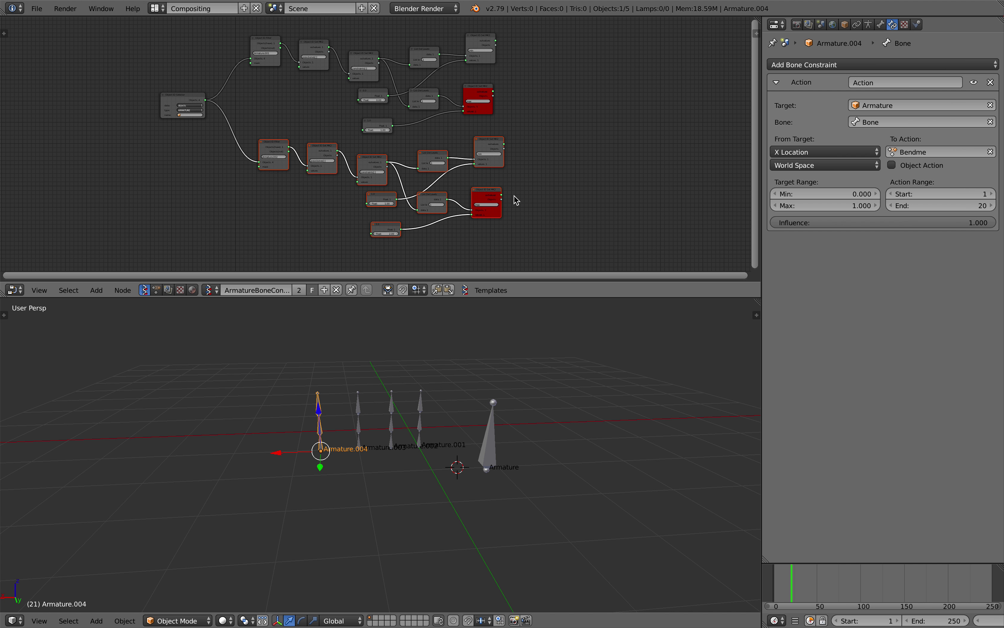
{"action": "key", "text": "shift+d"}
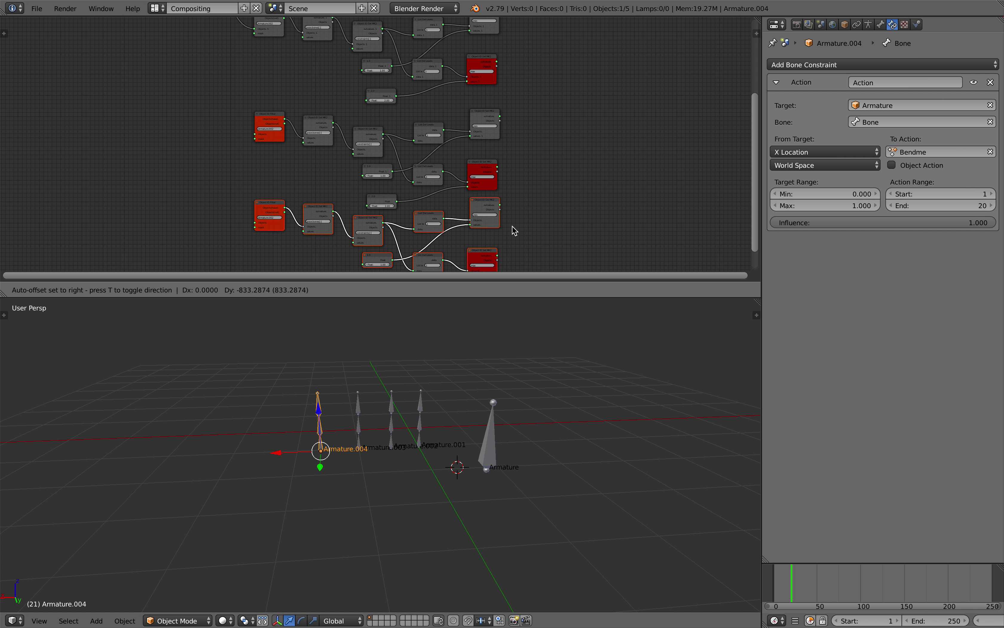
{"action": "left_click", "coordinate": [516, 227]}
Step: Move the Object ID Selector down near the first new chain and connect its Objects output to that chain's Object ID Filter
{"action": "middle_click_drag", "start_coordinate": [171, 83], "coordinate": [249, 109]}
{"action": "left_click_drag", "start_coordinate": [249, 101], "coordinate": [243, 230]}
{"action": "scroll", "coordinate": [235, 101], "scroll_direction": "up", "scroll_amount": 4}
{"action": "middle_click_drag", "start_coordinate": [257, 230], "coordinate": [304, 125]}
{"action": "scroll", "coordinate": [304, 126], "scroll_direction": "up", "scroll_amount": 5}
{"action": "left_click_drag", "start_coordinate": [261, 100], "coordinate": [356, 153]}
{"action": "left_click", "coordinate": [231, 120]}
{"action": "scroll", "coordinate": [207, 112], "scroll_direction": "up", "scroll_amount": 2}
{"action": "left_click_drag", "start_coordinate": [436, 194], "coordinate": [439, 192]}
Step: Set the first new chain's filter to Armature.003 and its min and max Float nodes to 2.00 and 3.00
{"action": "left_click", "coordinate": [491, 180]}
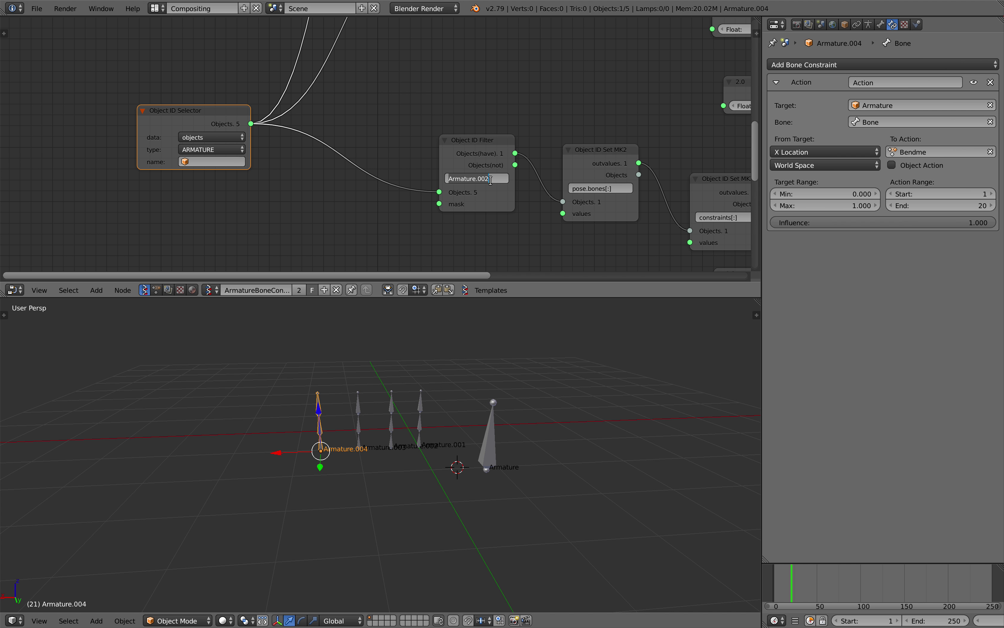
{"action": "scroll", "coordinate": [343, 119], "scroll_direction": "up", "scroll_amount": 3}
{"action": "middle_click_drag", "start_coordinate": [490, 183], "coordinate": [309, 156]}
{"action": "scroll", "coordinate": [357, 160], "scroll_direction": "down", "scroll_amount": 3}
{"action": "scroll", "coordinate": [381, 142], "scroll_direction": "up", "scroll_amount": 1}
{"action": "middle_click_drag", "start_coordinate": [432, 136], "coordinate": [408, 153]}
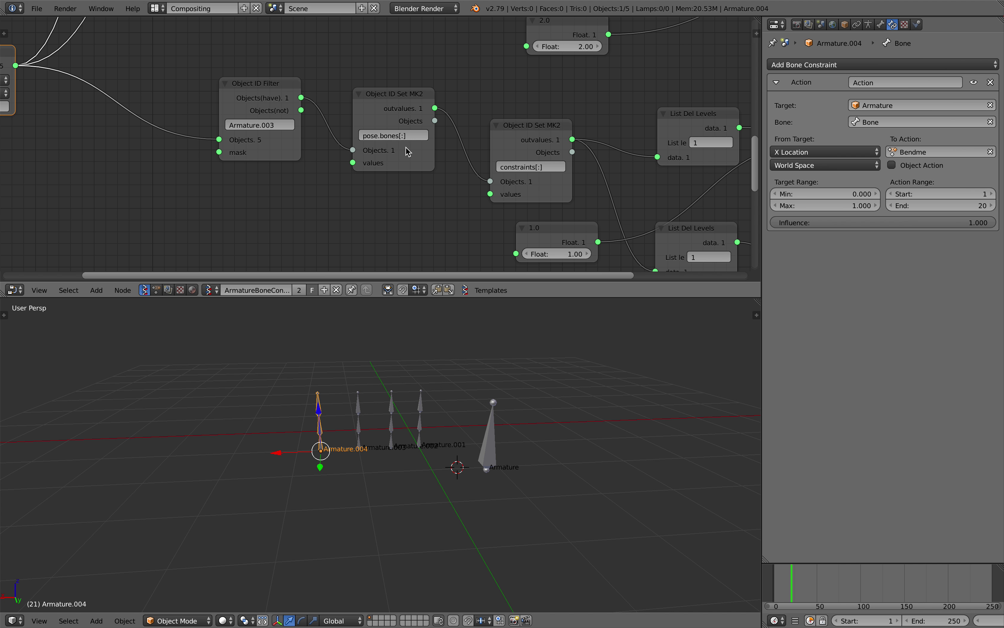
{"action": "middle_click_drag", "start_coordinate": [567, 192], "coordinate": [450, 60]}
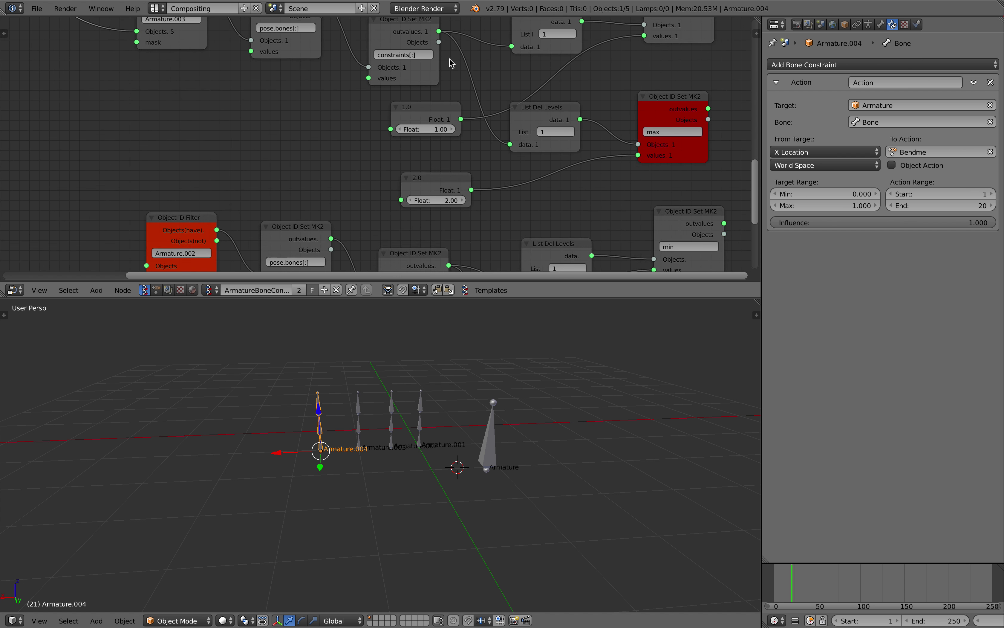
{"action": "left_click", "coordinate": [434, 125]}
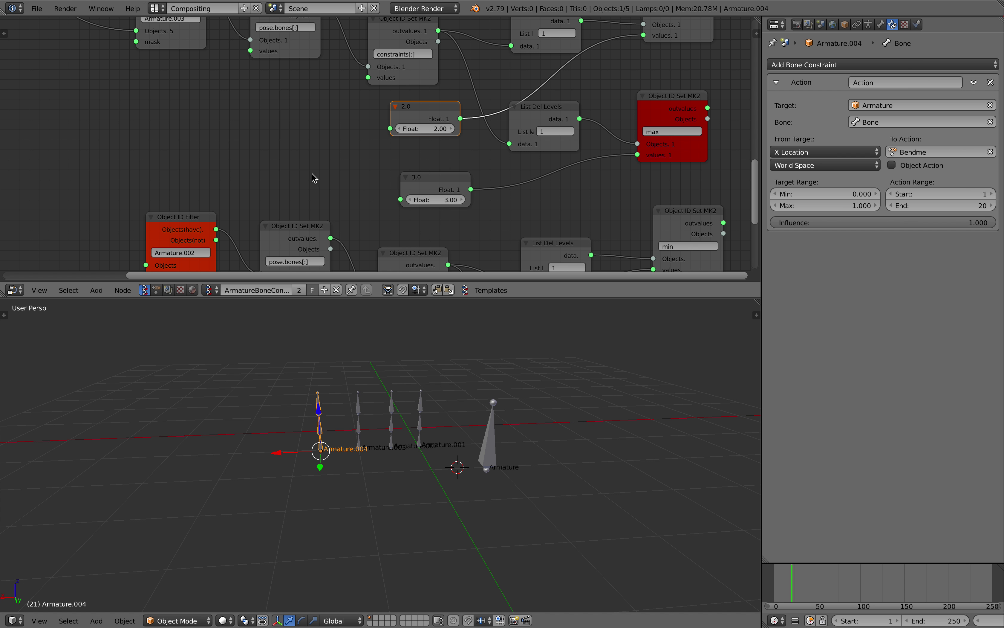
Step: Move the Object ID Selector beside the lowest node chain and connect it to that chain's Object ID Filter
{"action": "scroll", "coordinate": [312, 174], "scroll_direction": "down", "scroll_amount": 5}
{"action": "middle_click_drag", "start_coordinate": [312, 174], "coordinate": [404, 215]}
{"action": "left_click_drag", "start_coordinate": [150, 69], "coordinate": [177, 220]}
{"action": "middle_click_drag", "start_coordinate": [216, 219], "coordinate": [200, 93]}
{"action": "scroll", "coordinate": [200, 94], "scroll_direction": "up", "scroll_amount": 2}
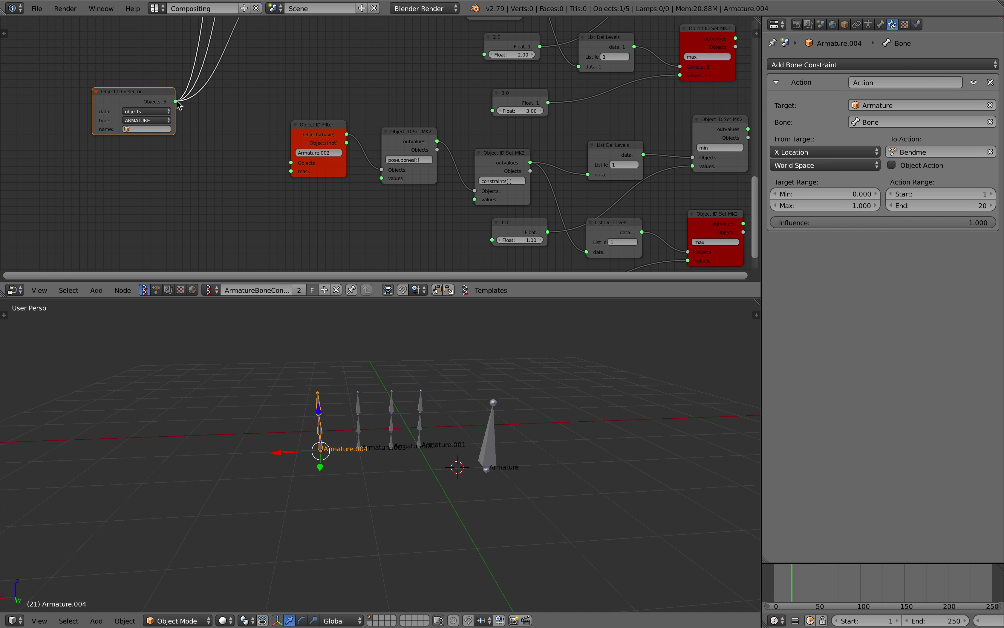
{"action": "left_click_drag", "start_coordinate": [176, 102], "coordinate": [318, 155]}
Step: Set the lowest chain's filter to Armature.004 and its min and max Float nodes to 3.00 and 4.00
{"action": "scroll", "coordinate": [340, 155], "scroll_direction": "up", "scroll_amount": 1}
{"action": "middle_click_drag", "start_coordinate": [533, 260], "coordinate": [314, 135]}
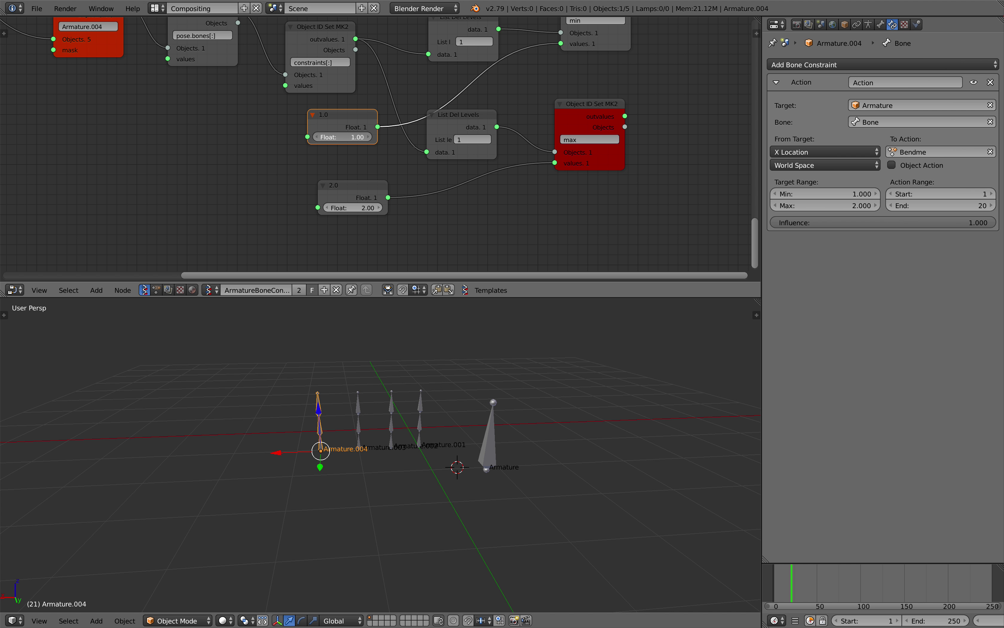
{"action": "left_click", "coordinate": [252, 207]}
{"action": "middle_click_drag", "start_coordinate": [250, 135], "coordinate": [246, 104]}
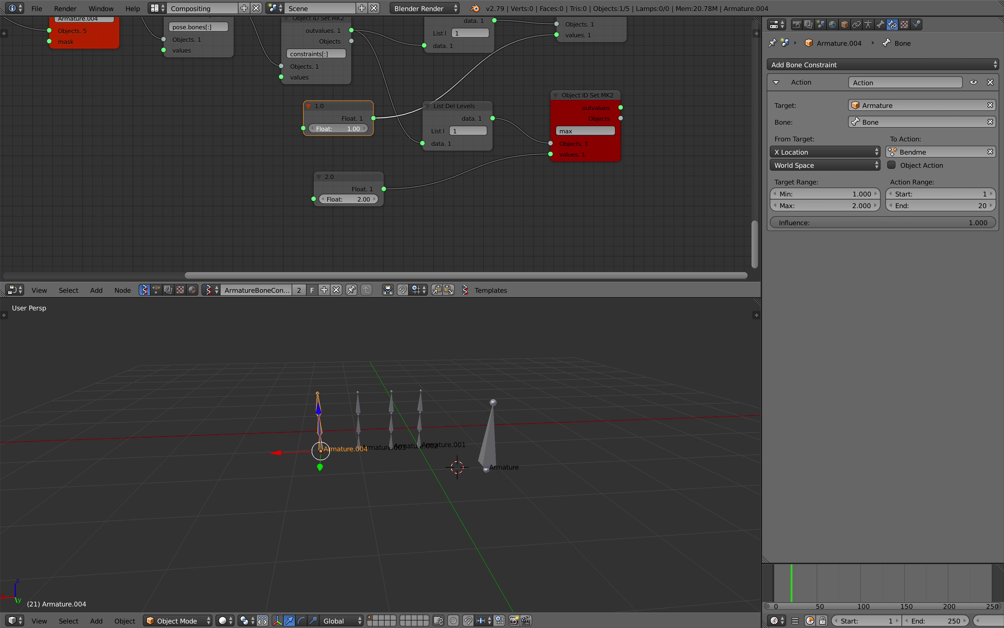
{"action": "type", "text": "4"}
{"action": "key", "text": "Return"}
{"action": "scroll", "coordinate": [254, 168], "scroll_direction": "down", "scroll_amount": 2}
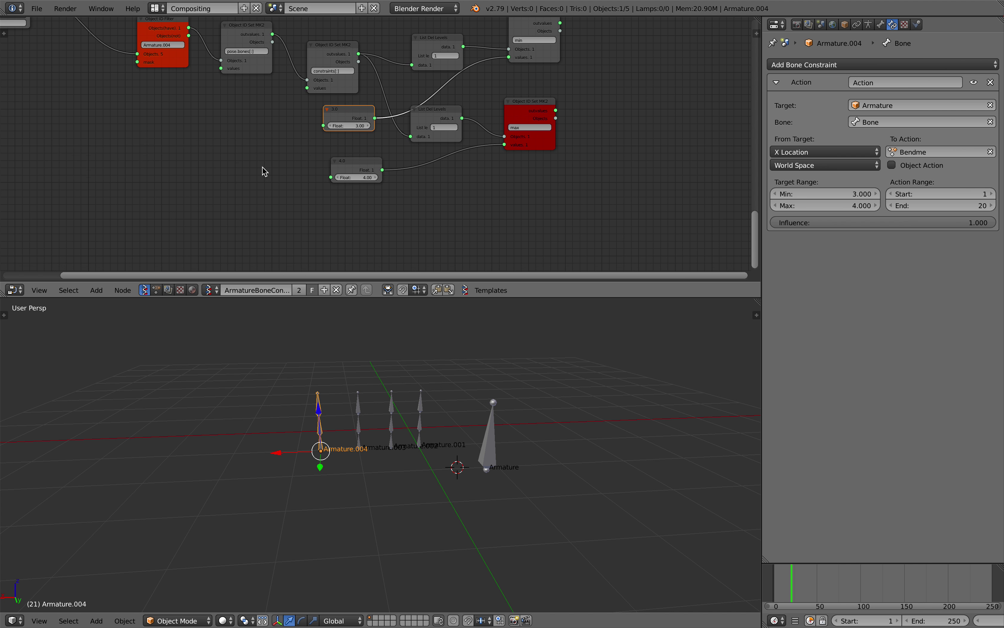
Step: Move the control Armature along X away from the row, and enlarge the 3D view over the node editor
{"action": "right_click", "coordinate": [498, 473]}
{"action": "left_click_drag", "start_coordinate": [461, 475], "coordinate": [510, 504]}
{"action": "key", "text": "Home"}
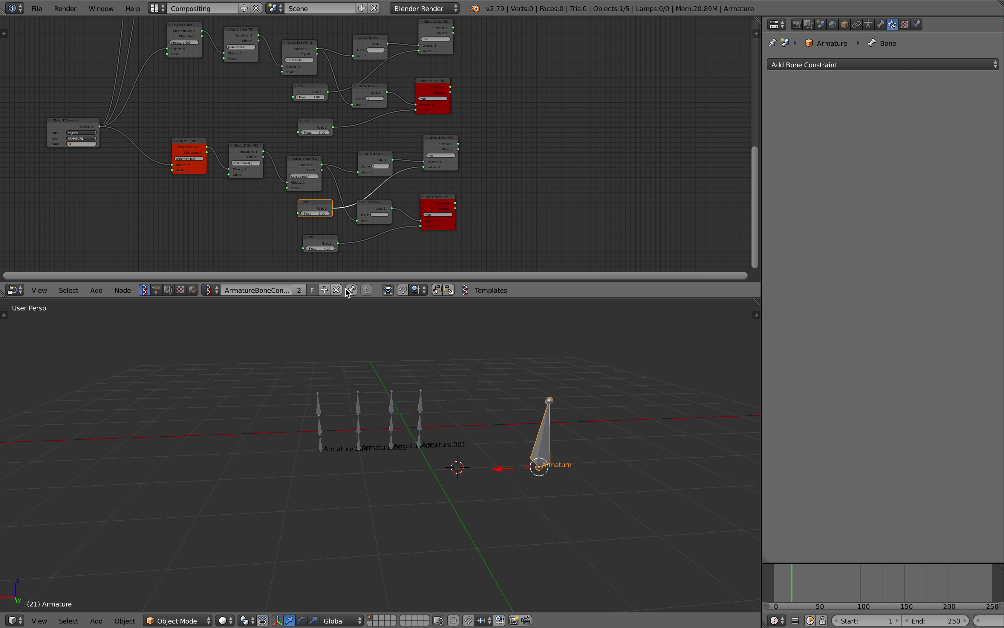
{"action": "left_click_drag", "start_coordinate": [359, 302], "coordinate": [409, 26]}
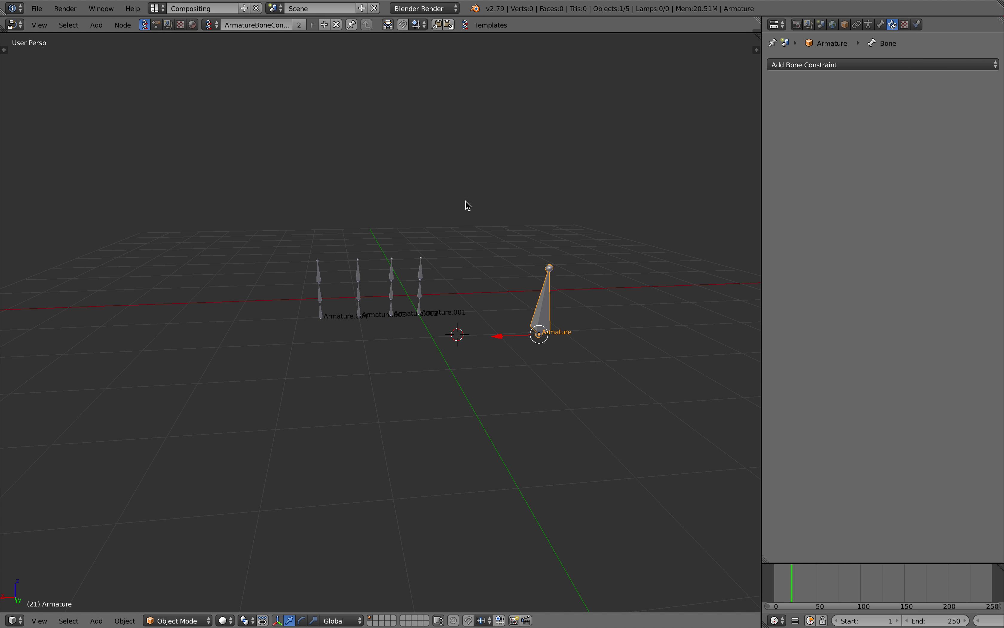